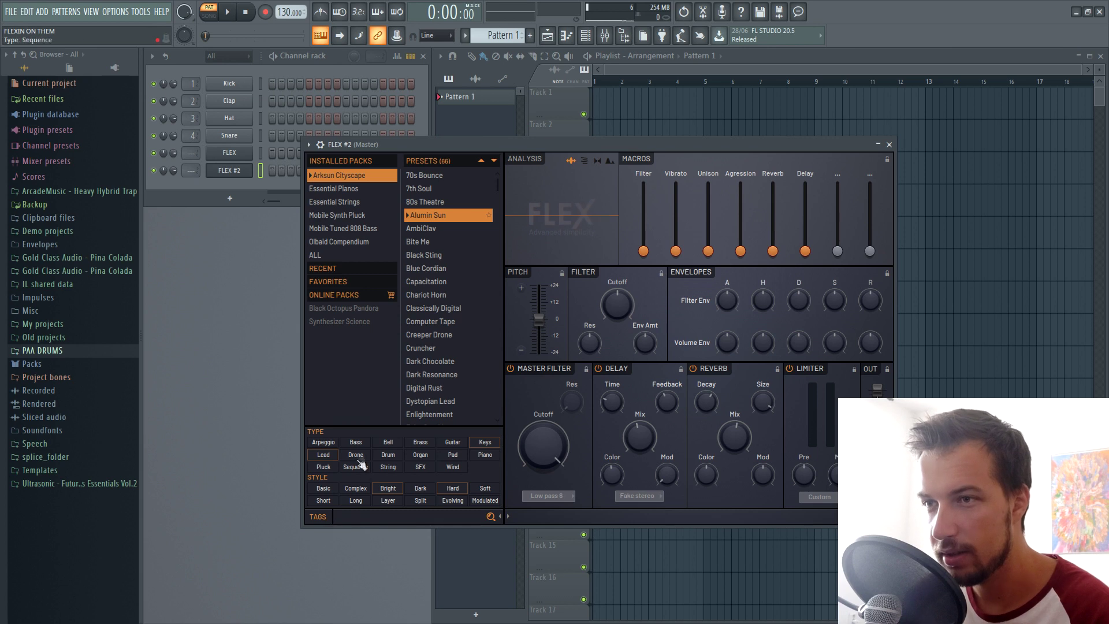
# - Filter the FLEX #2 presets to the Bass type, audition several of them and load Strange Thong
pyautogui.click(357, 443)
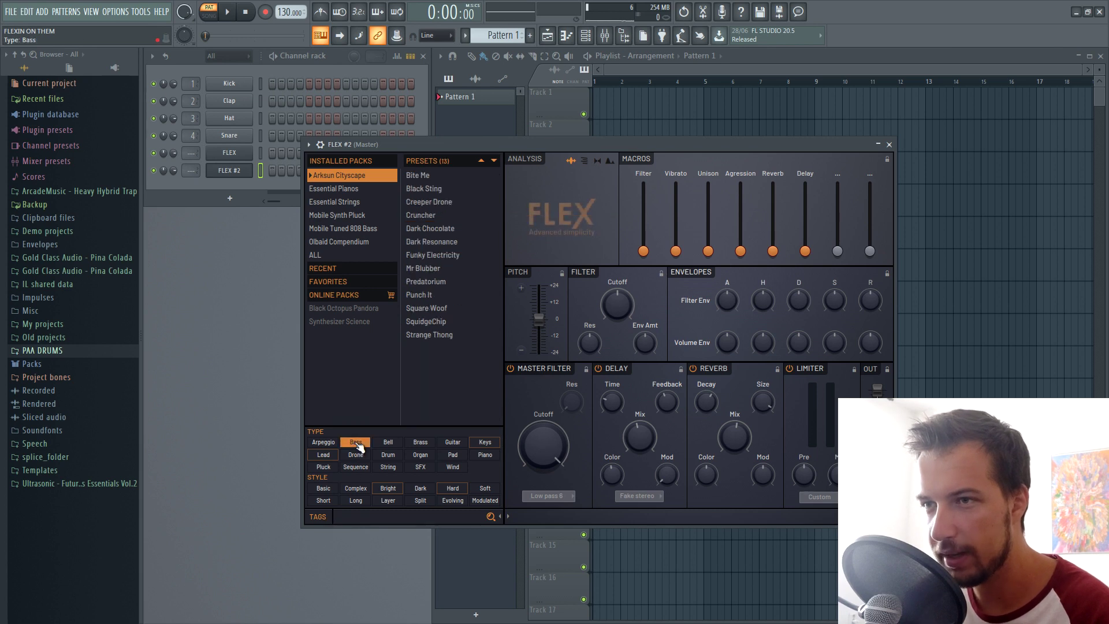
pyautogui.click(447, 185)
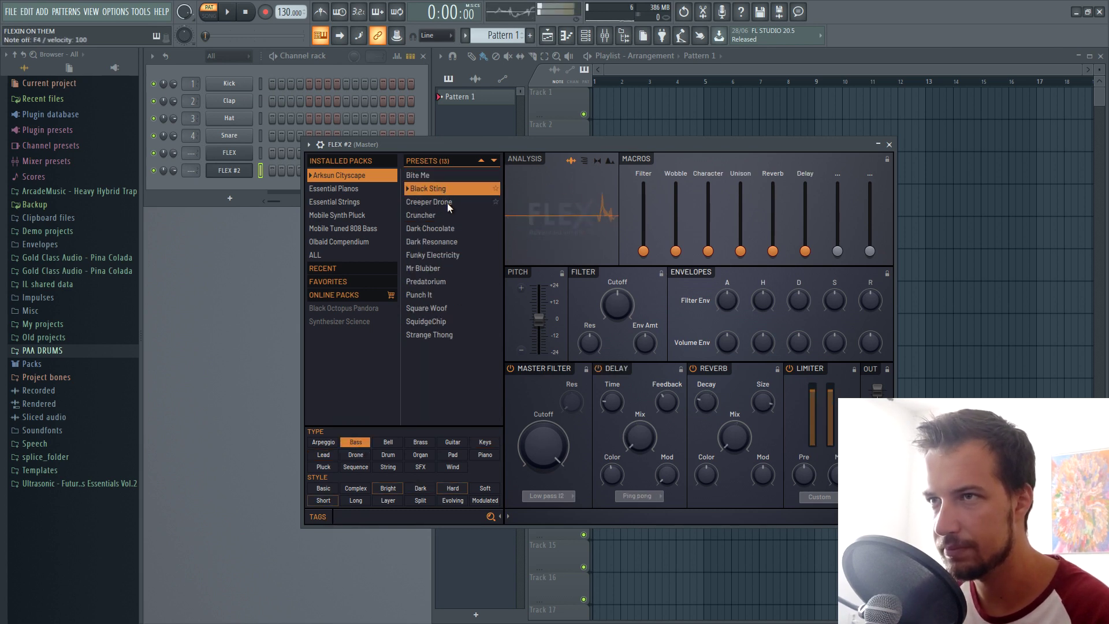
pyautogui.click(447, 203)
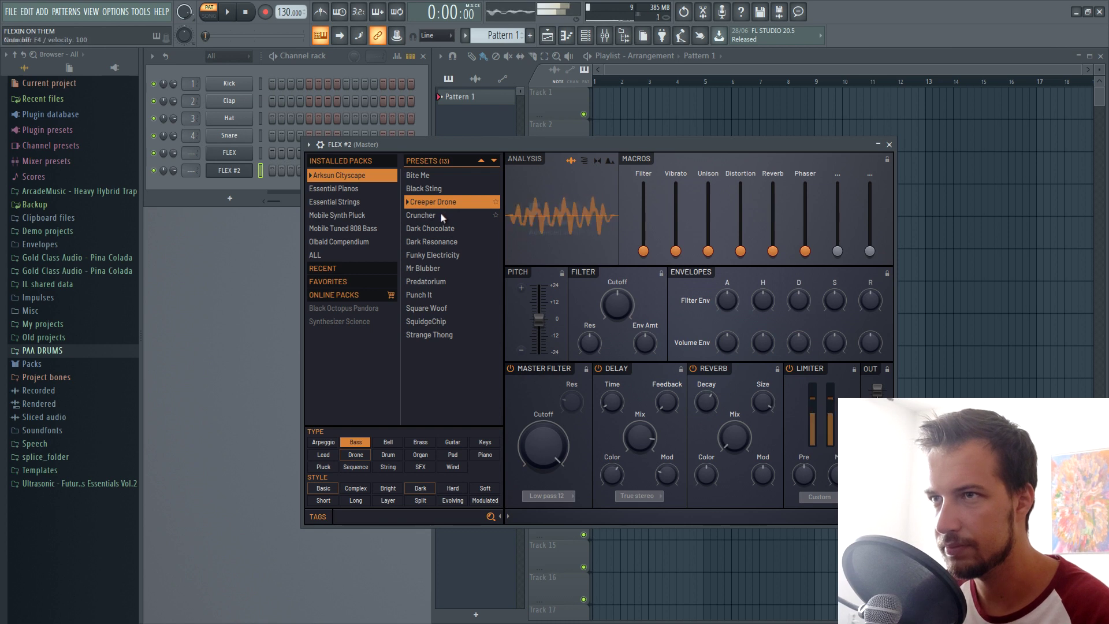
pyautogui.click(442, 214)
pyautogui.click(442, 229)
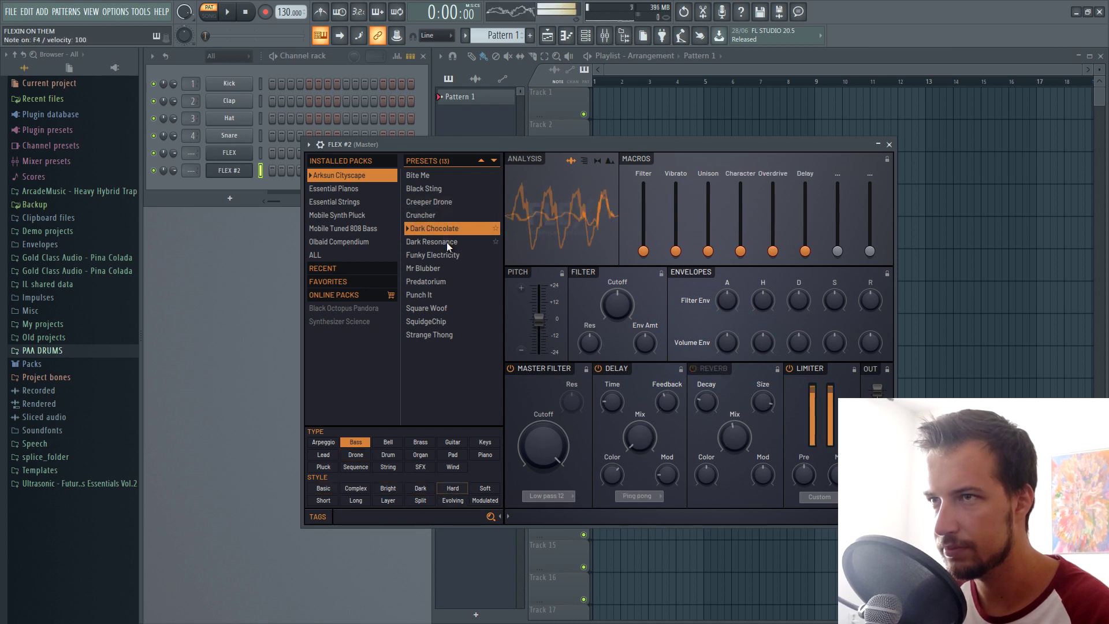
pyautogui.click(442, 335)
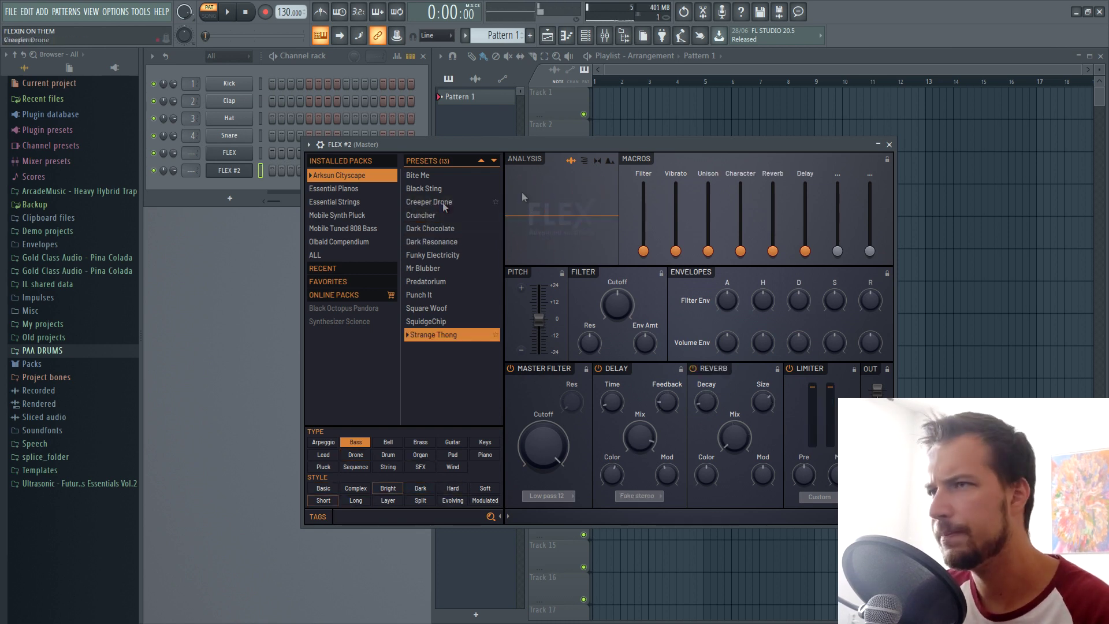
# - Fill the first bar of FLEX #2's piano roll with eight A#3 notes and set the tempo to 110
pyautogui.click(890, 144)
pyautogui.rightClick(234, 174)
pyautogui.click(277, 172)
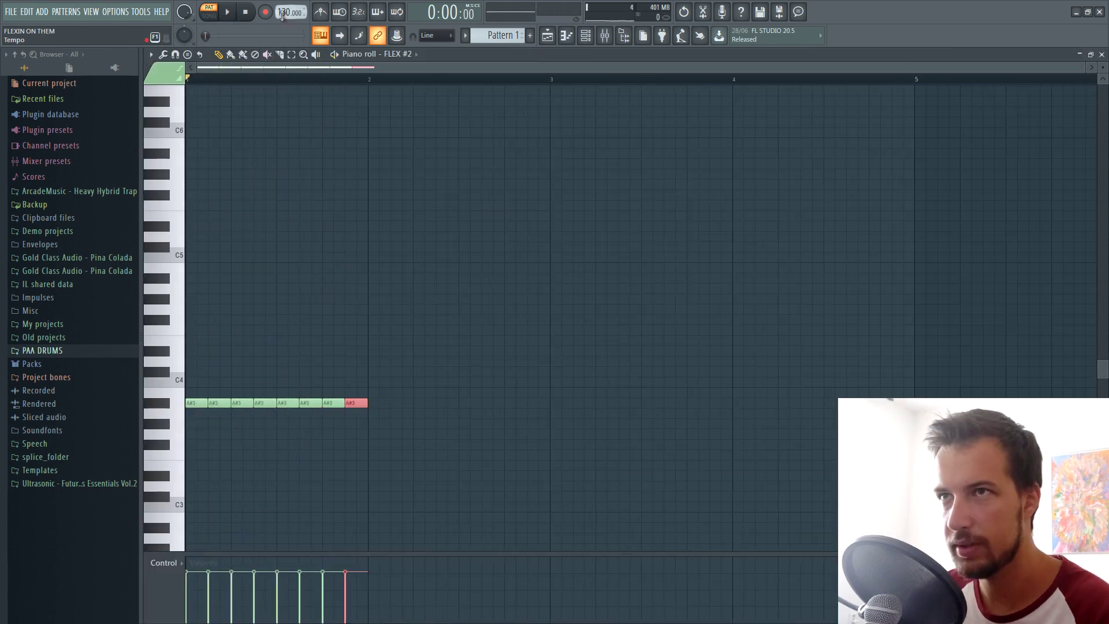
pyautogui.press('space')
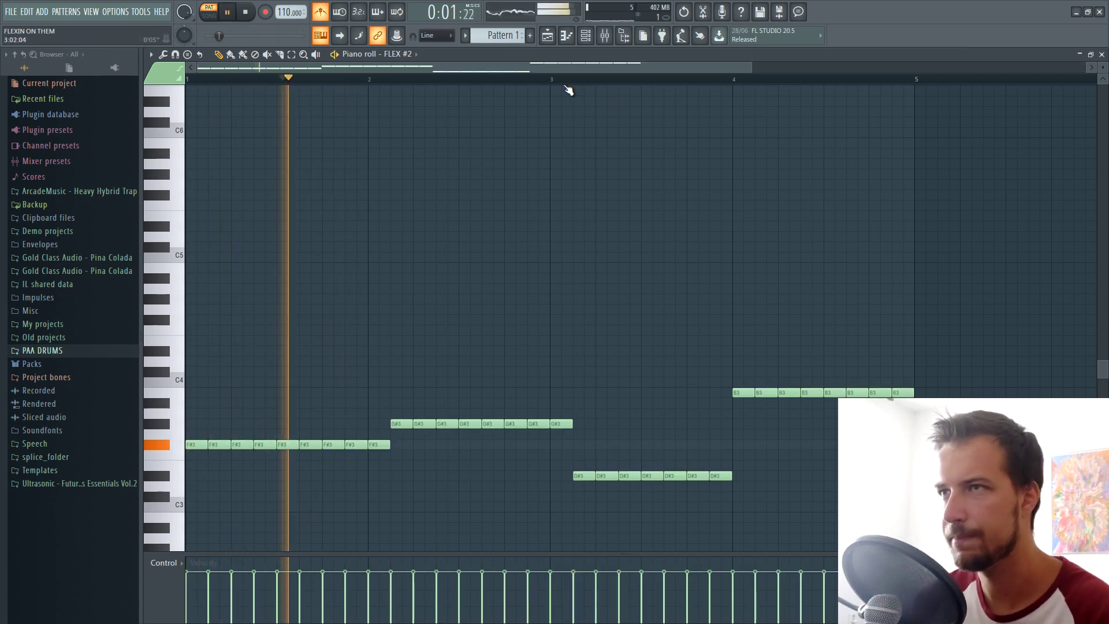
# - Write a four-bar bass line of repeated F#3, G#3, D#3 and B3 notes and place Pattern 1 twice on Track 3
pyautogui.scroll(-1, 566, 91)
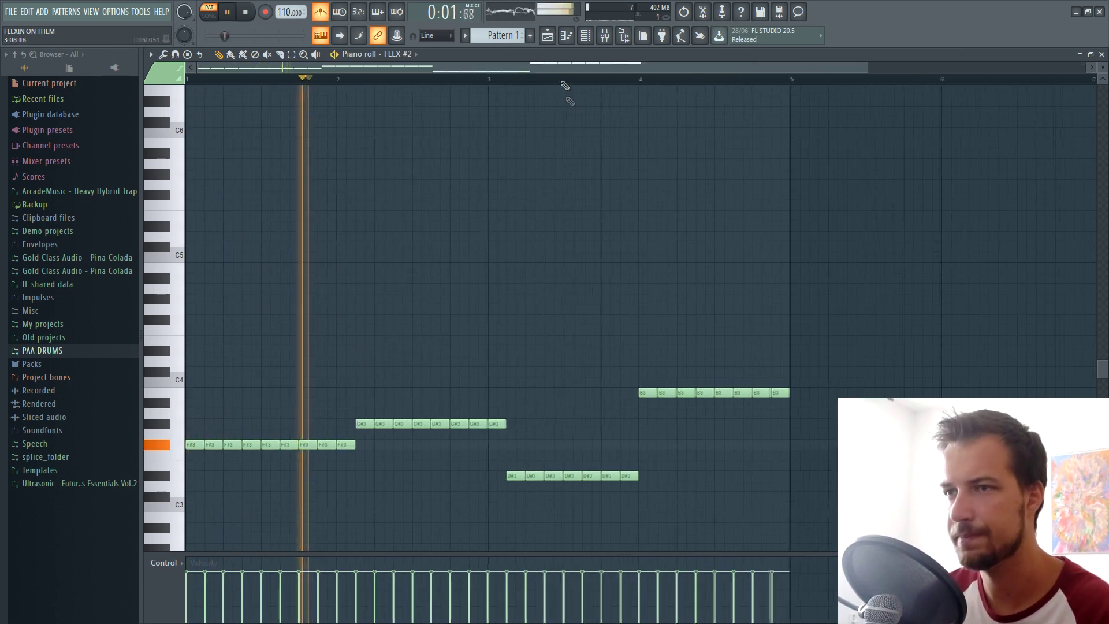
pyautogui.scroll(-3, 547, 131)
pyautogui.scroll(-2, 496, 123)
pyautogui.scroll(3, 520, 128)
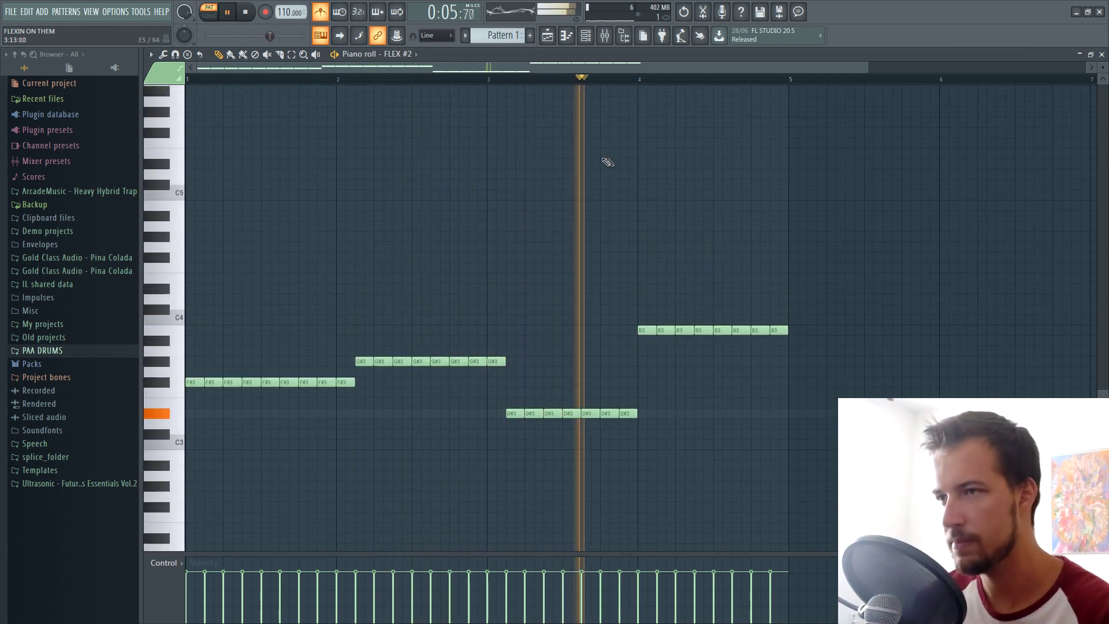
pyautogui.press('space')
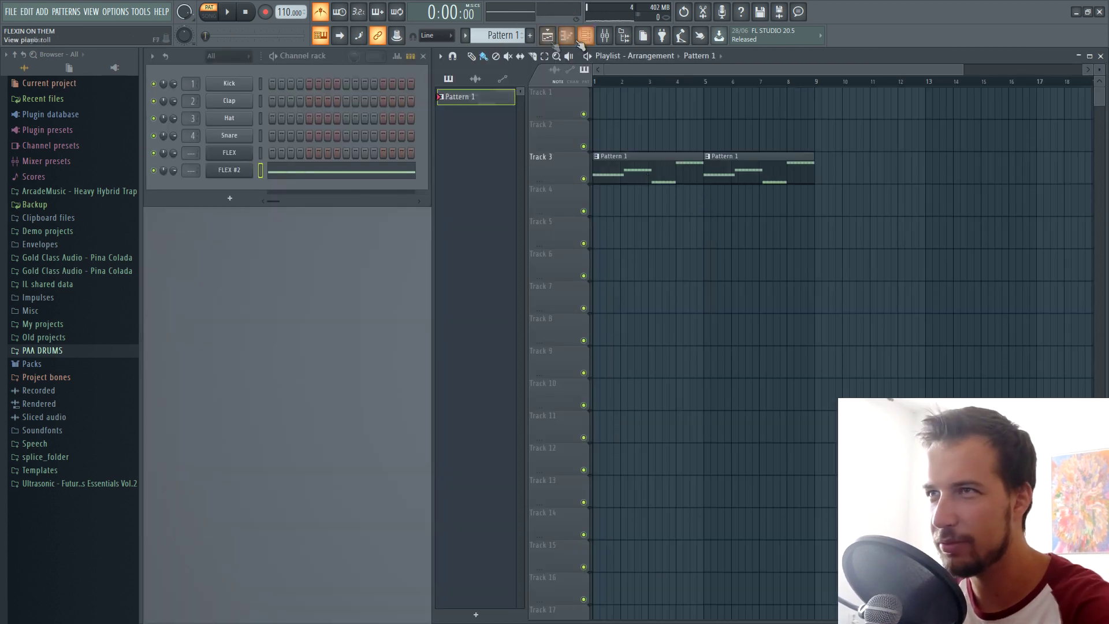
# - Create Pattern 2 with a single G5 note for FLEX and place it at the start of Track 2
pyautogui.click(530, 36)
pyautogui.rightClick(240, 153)
pyautogui.click(279, 149)
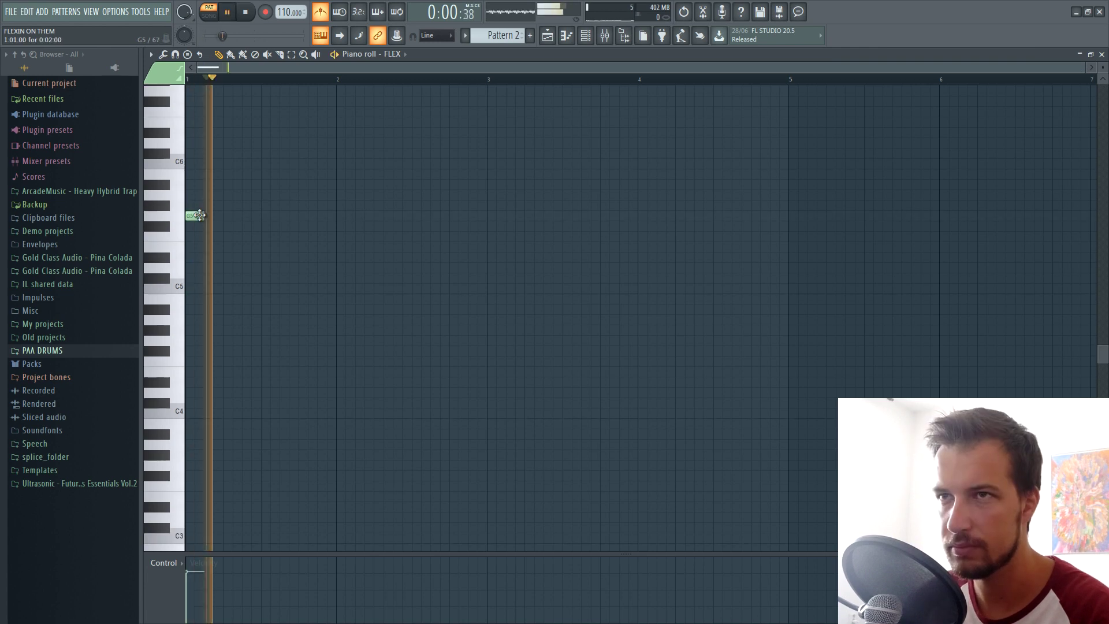
pyautogui.click(1102, 54)
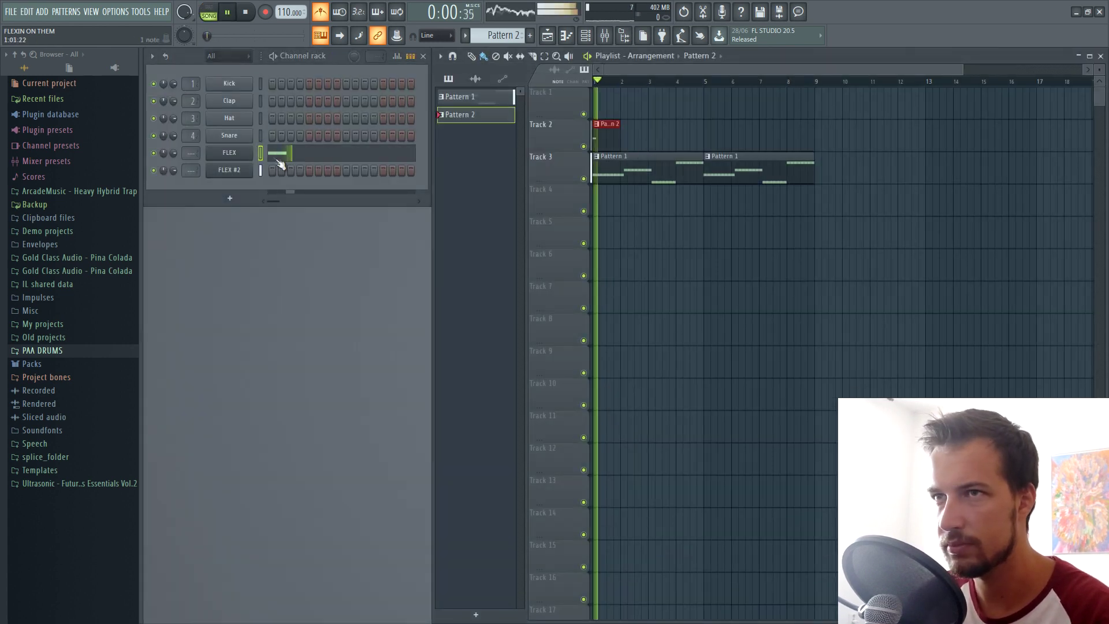
# - Try B5 and D6 as the opening FLEX note in Pattern 2 against the bass line, and delete the trial note
pyautogui.click(277, 155)
pyautogui.press('space')
pyautogui.click(194, 197)
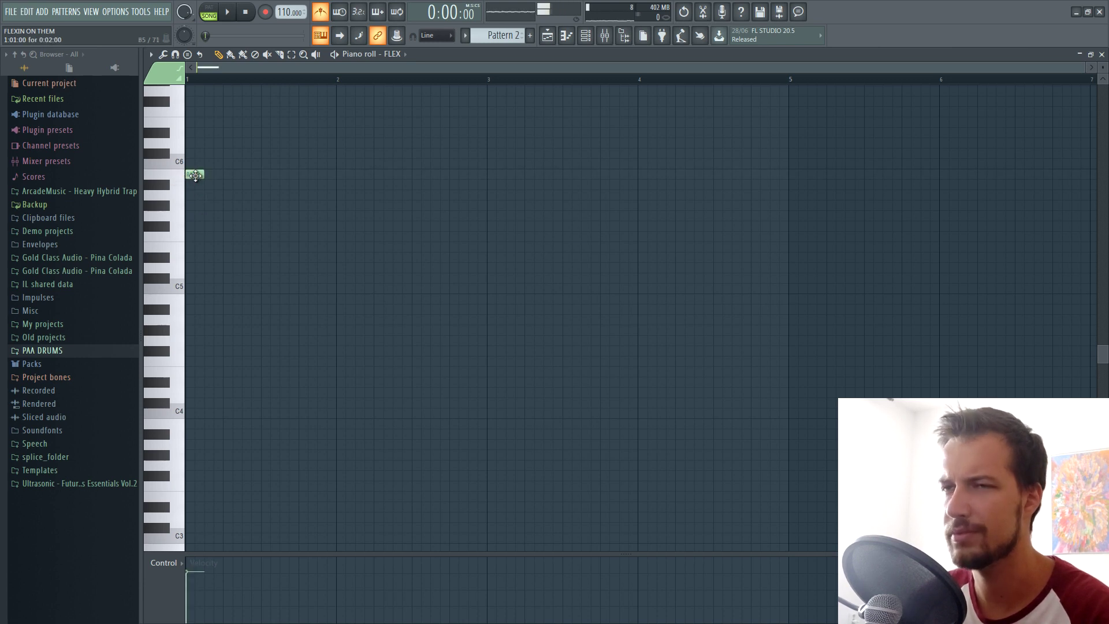
pyautogui.rightClick(195, 175)
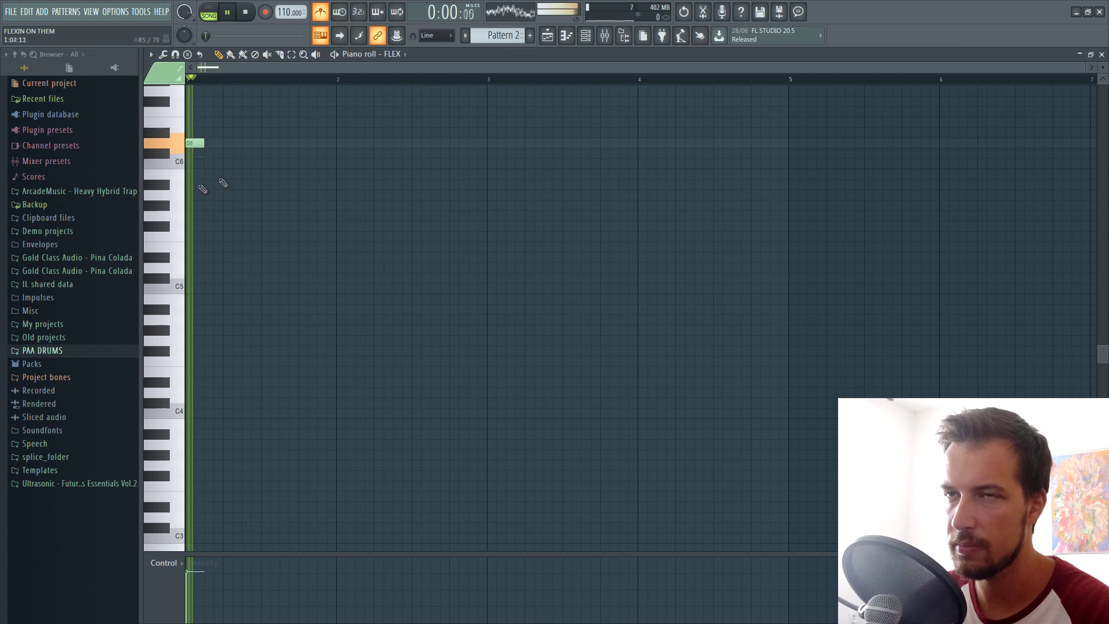
pyautogui.press('space')
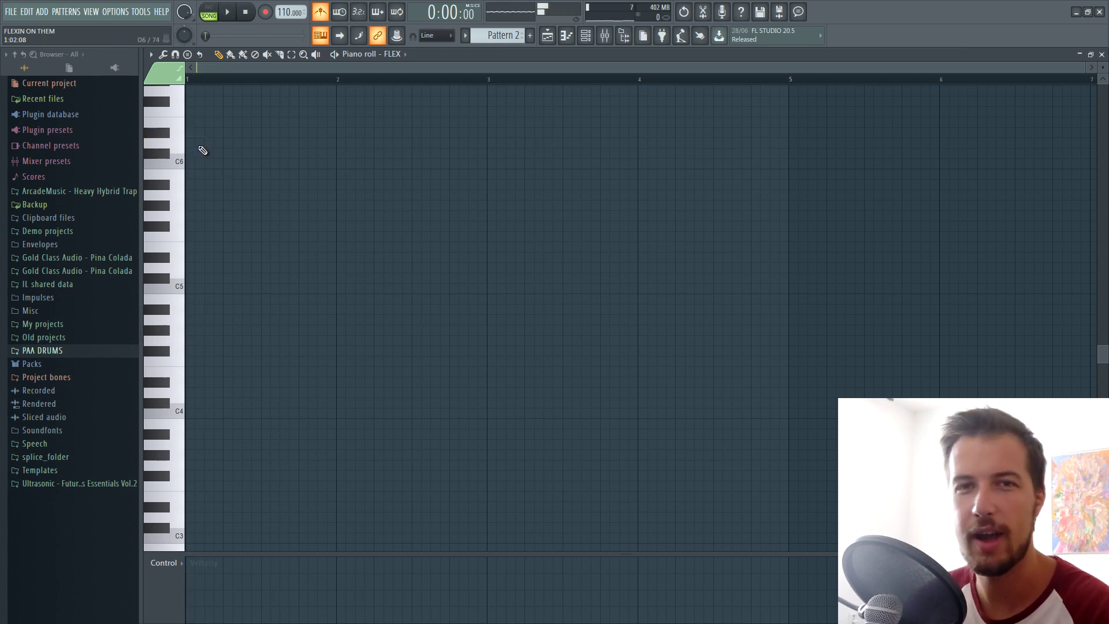
# - Check the bass notes in Pattern 1 and write a one-bar F#6, C#6, B5, A#5 melody for FLEX in Pattern 2
pyautogui.scroll(3, 208, 154)
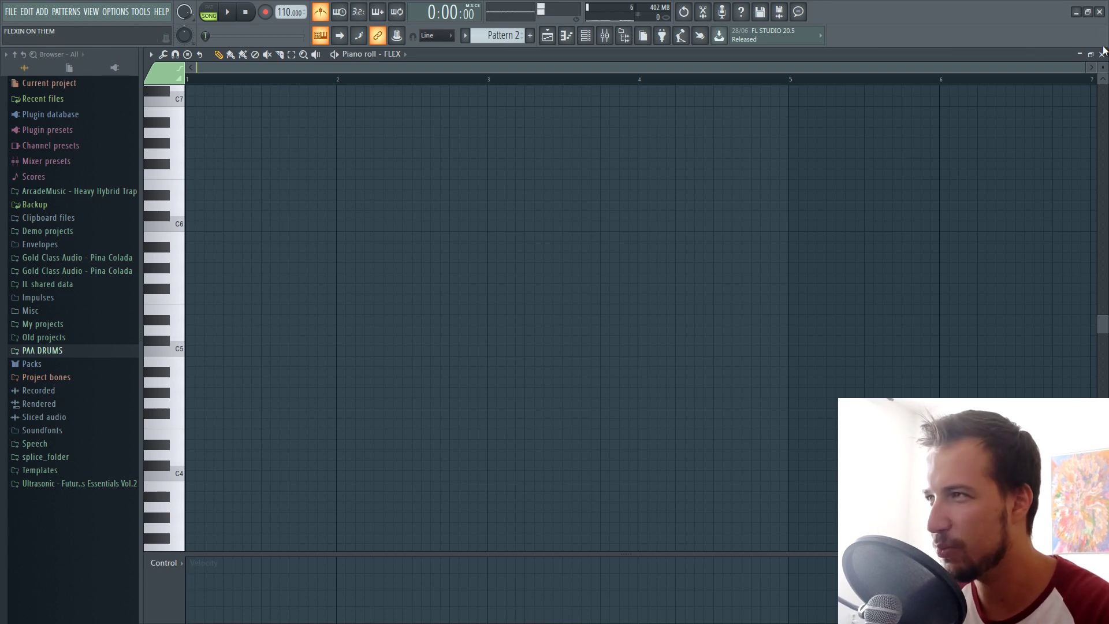
pyautogui.click(1101, 54)
pyautogui.click(474, 97)
pyautogui.click(293, 171)
pyautogui.scroll(-1, 341, 225)
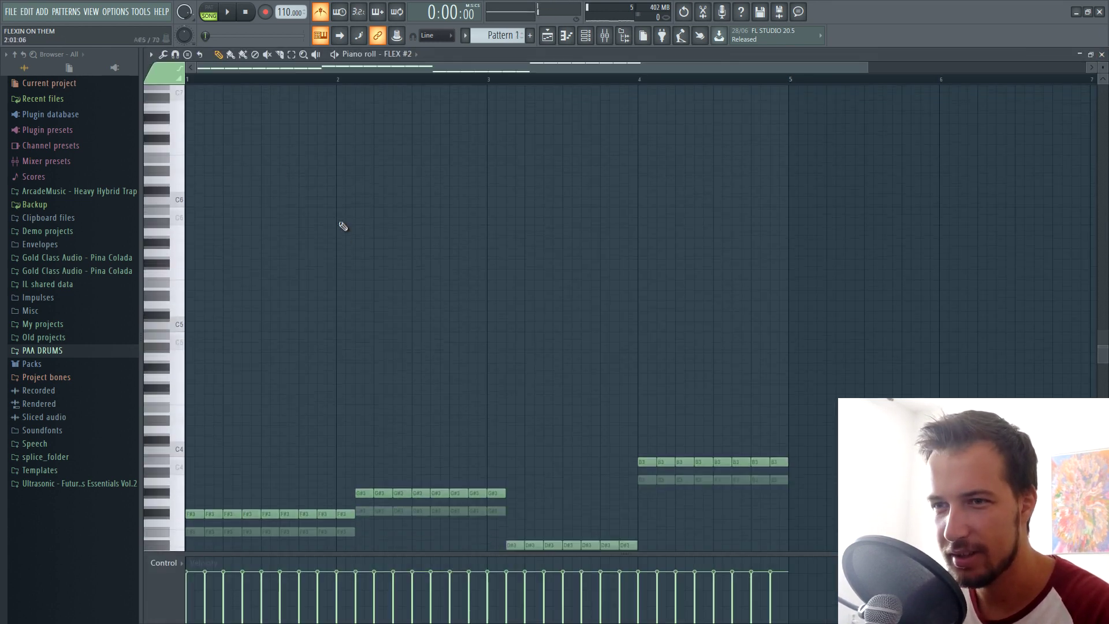
pyautogui.click(1102, 54)
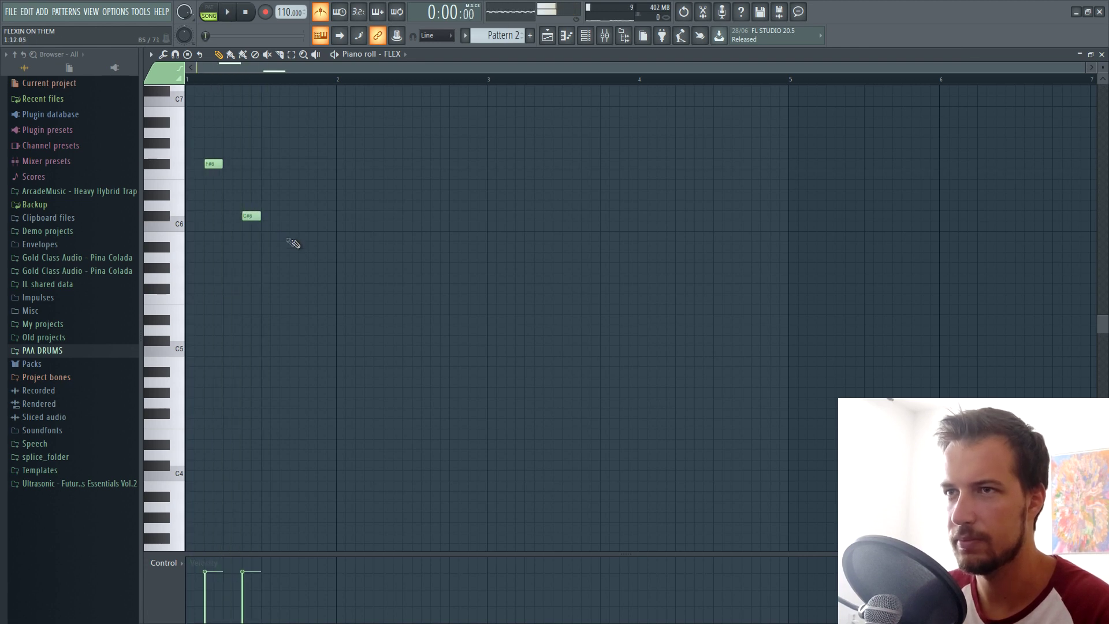
pyautogui.rightClick(325, 258)
pyautogui.press('space')
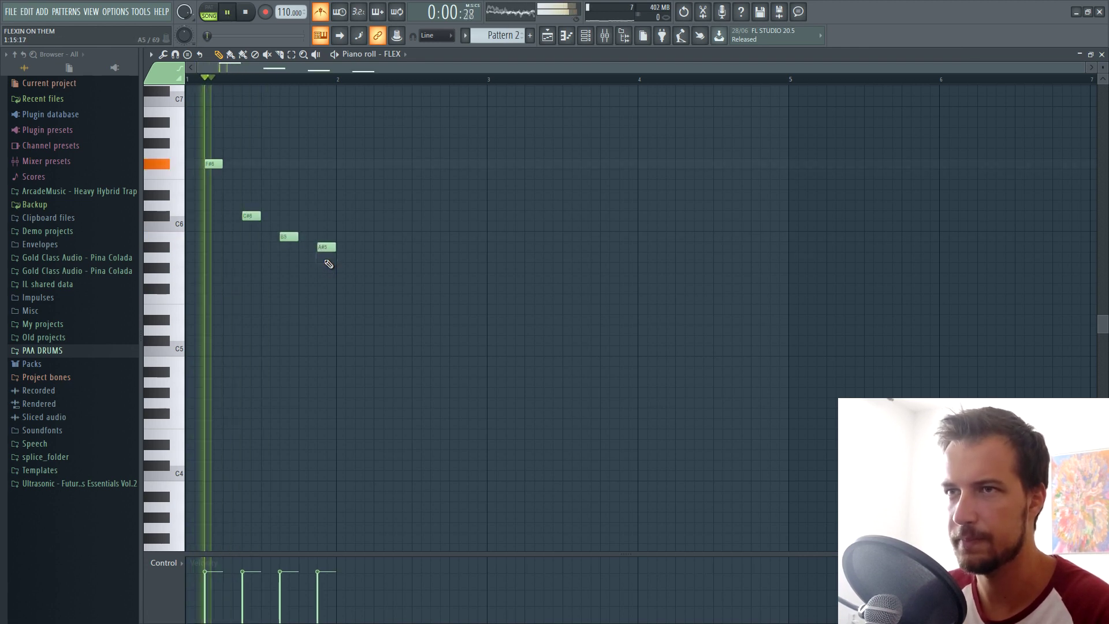
# - Duplicate the one-bar melody into bars 2 and 3 and listen to it with the bass line
pyautogui.hotkey('ctrl', 'a')
pyautogui.hotkey('ctrl', 'b')
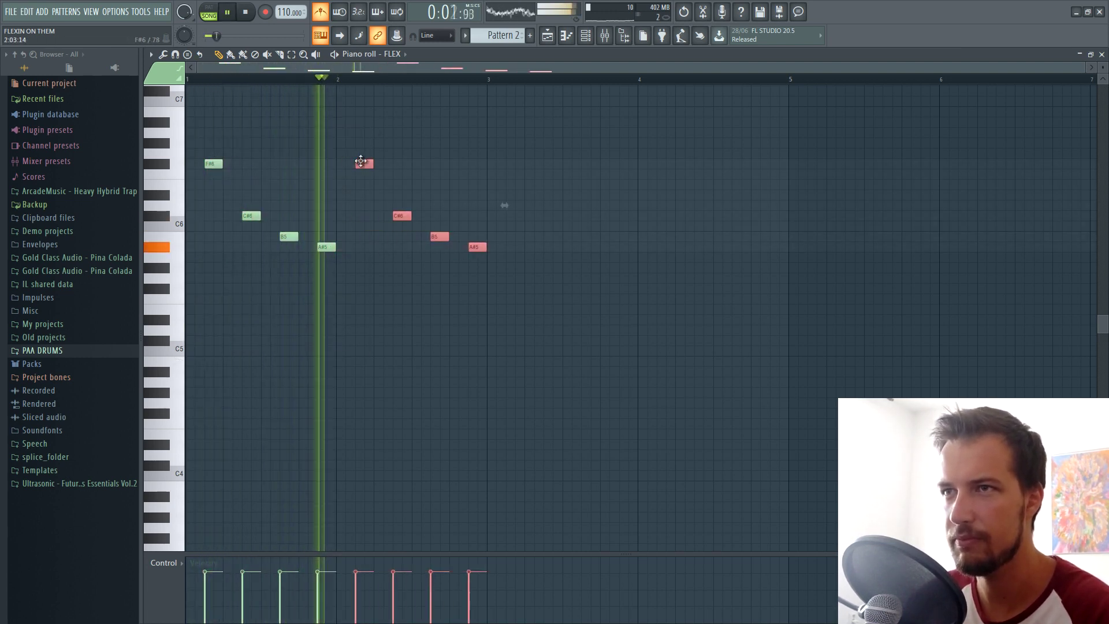
pyautogui.click(309, 198)
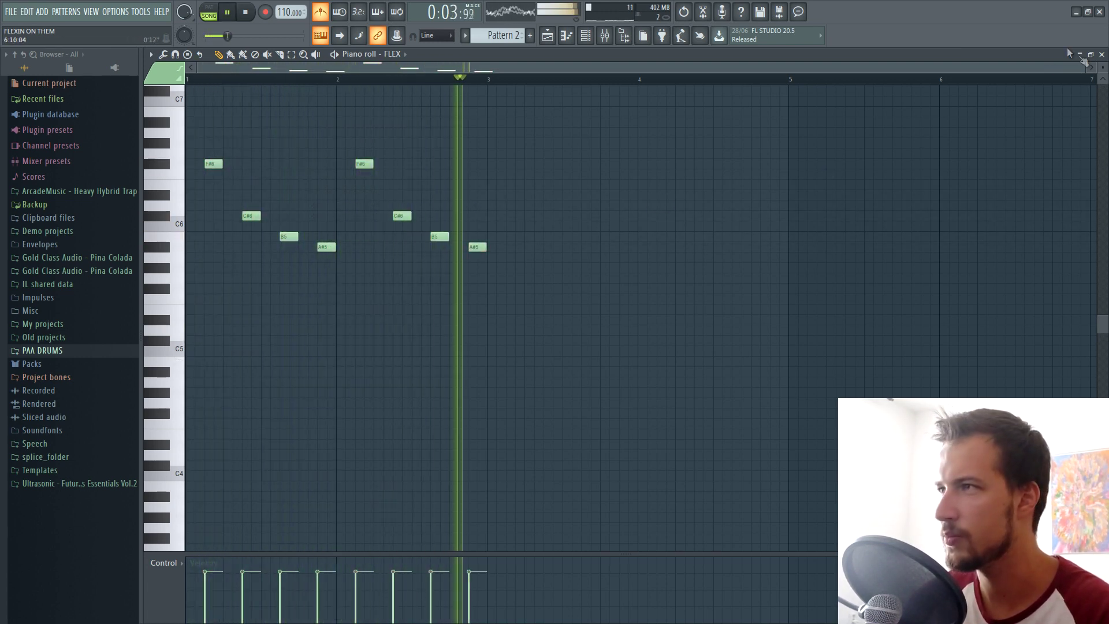
pyautogui.moveTo(538, 107); pyautogui.dragTo(356, 297)
pyautogui.hotkey('ctrl', 'b')
pyautogui.keyDown('ctrl'); pyautogui.click(456, 210); pyautogui.keyUp('ctrl')
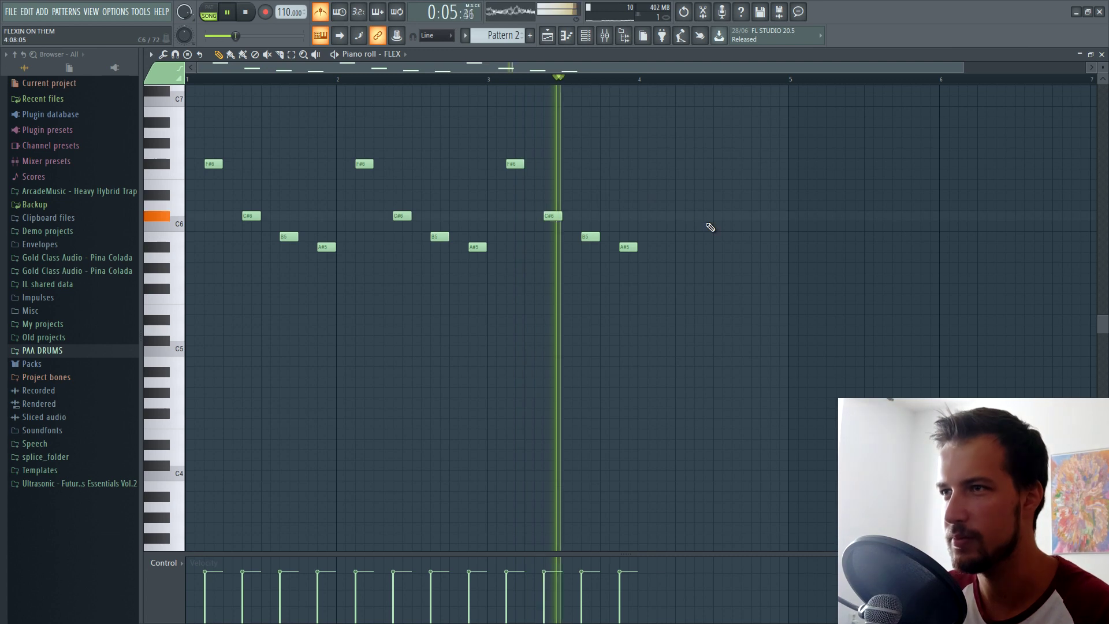
pyautogui.press('space')
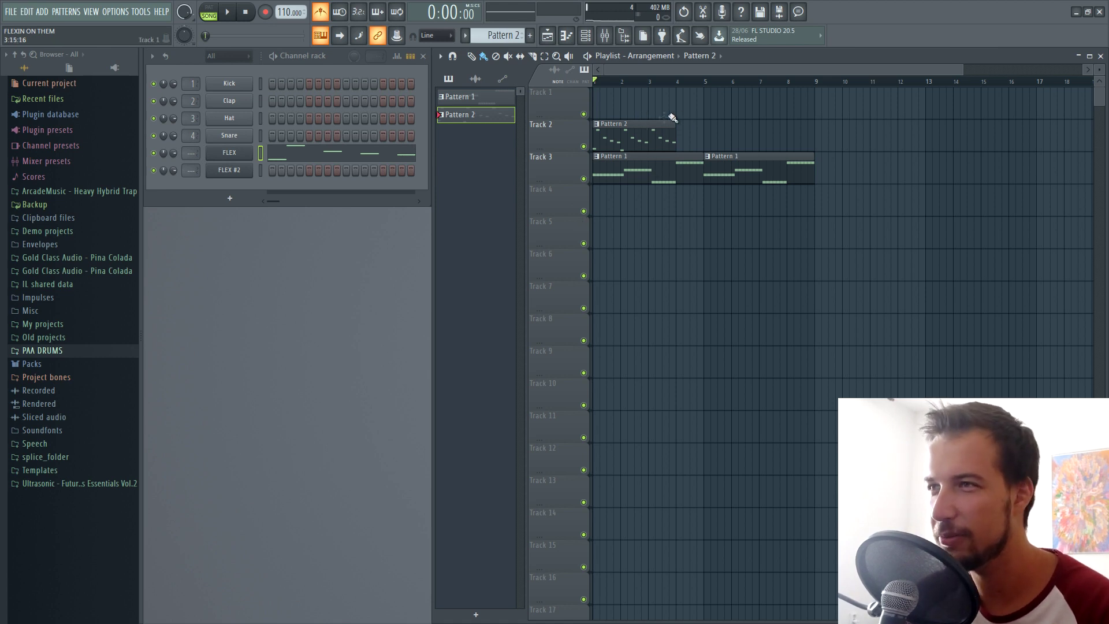
# - In Pattern 1's FLEX #2 bass line, replace the F#3 note at the start of bar 2 with D#3
pyautogui.click(647, 162)
pyautogui.press('space')
pyautogui.click(358, 171)
pyautogui.scroll(-3, 317, 414)
pyautogui.press('space')
# - Replace the G#3 notes of bar 2 with repeated D#3 and rewrite bar 3 with B2 notes
pyautogui.press('space')
pyautogui.rightClick(347, 414)
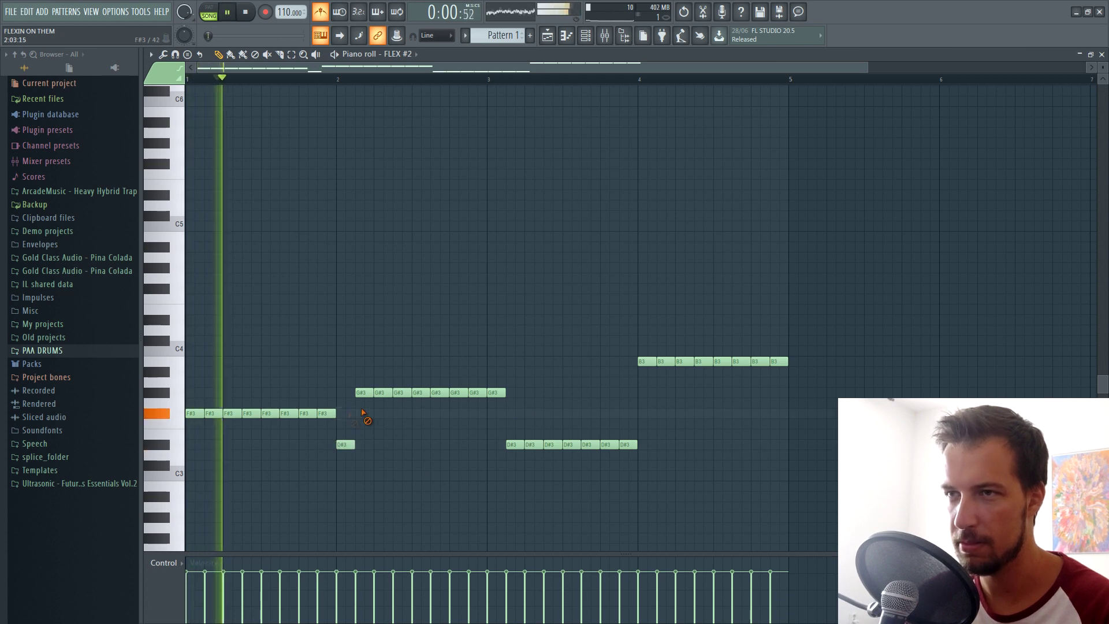
pyautogui.moveTo(515, 374); pyautogui.dragTo(364, 450)
pyautogui.click(414, 408)
pyautogui.press('space')
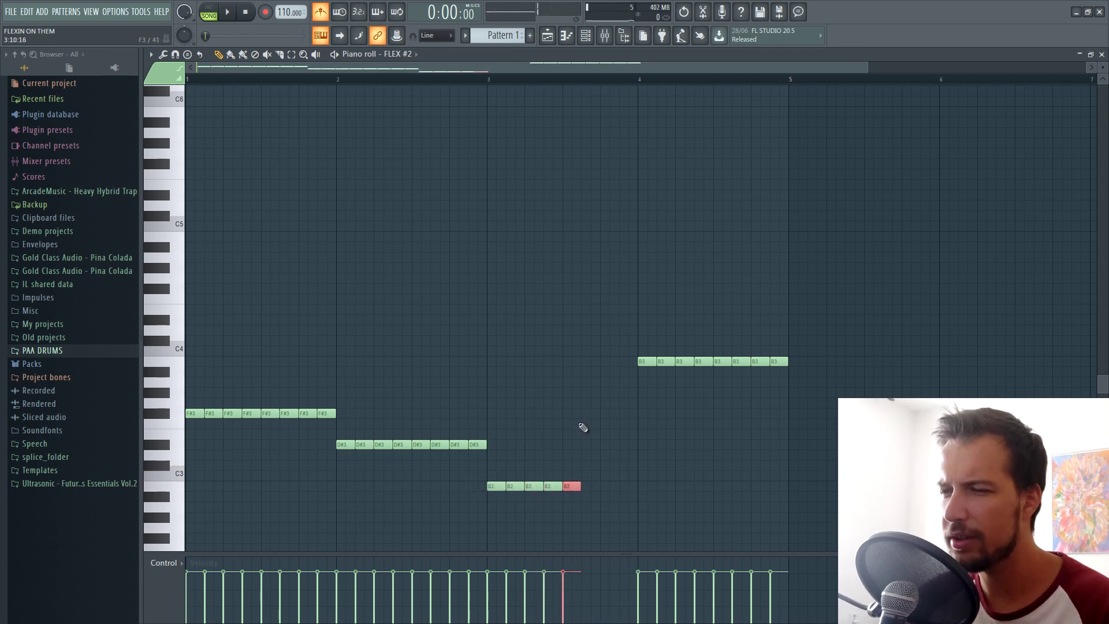
# - Delete the B3 notes of bar 4 and play back the remaining three bars of the bass line
pyautogui.moveTo(686, 379); pyautogui.dragTo(596, 393)
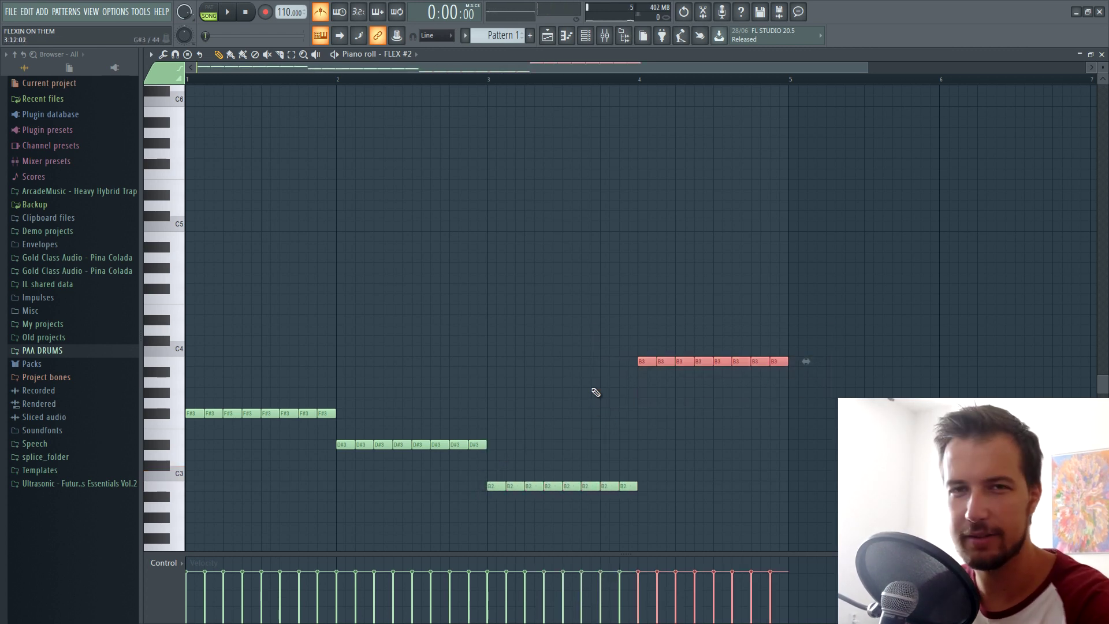
pyautogui.press('Delete')
pyautogui.scroll(-3, 617, 379)
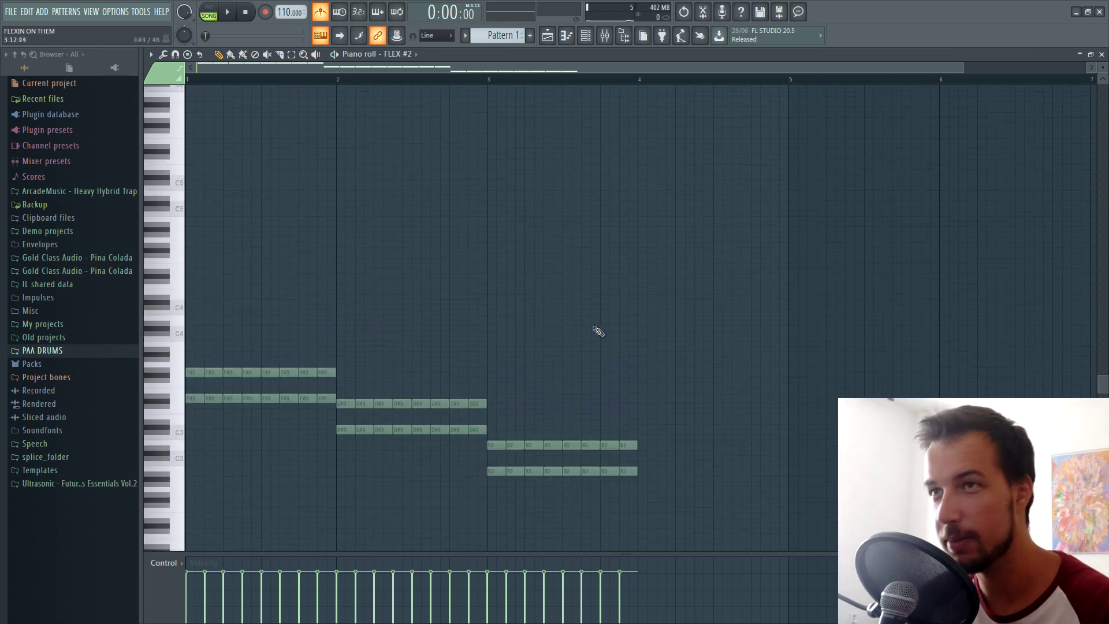
pyautogui.press('space')
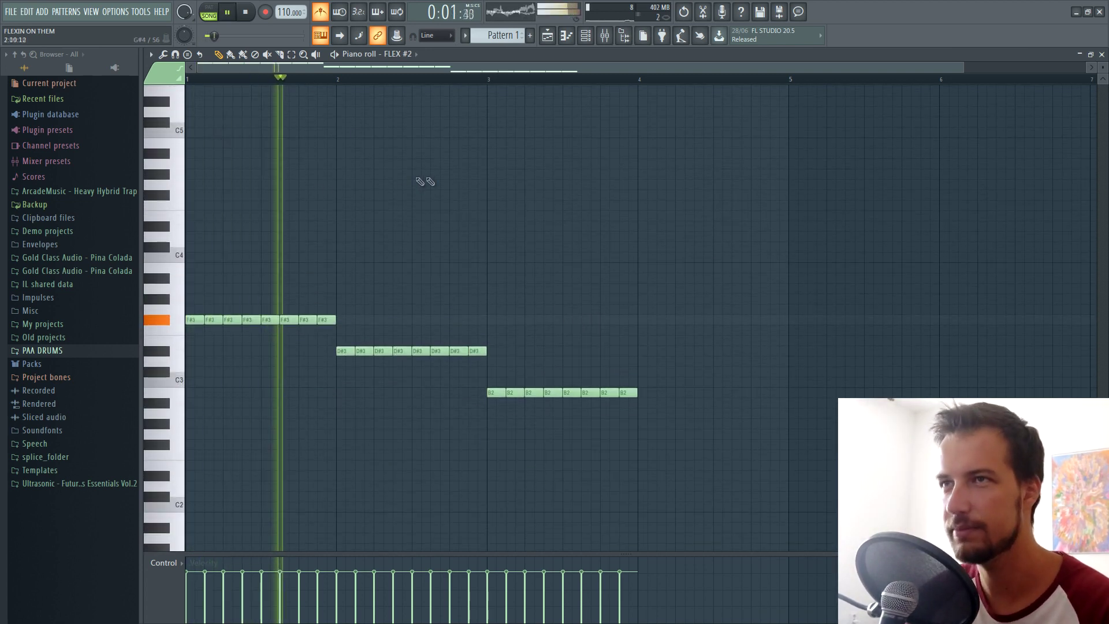
pyautogui.scroll(-2, 421, 180)
pyautogui.scroll(-2, 462, 238)
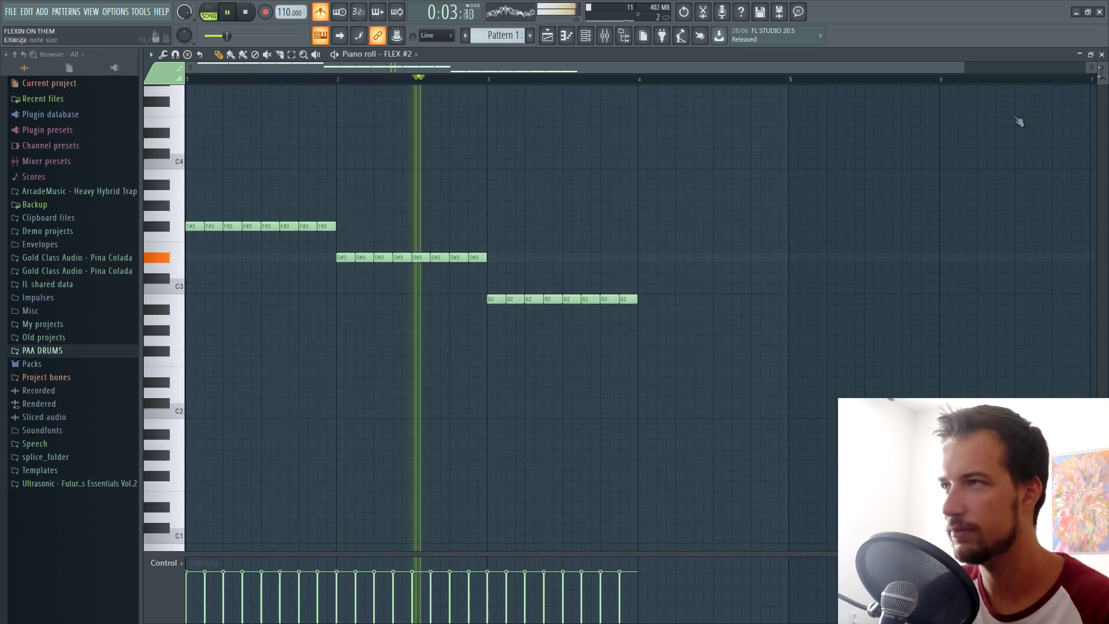
pyautogui.press('space')
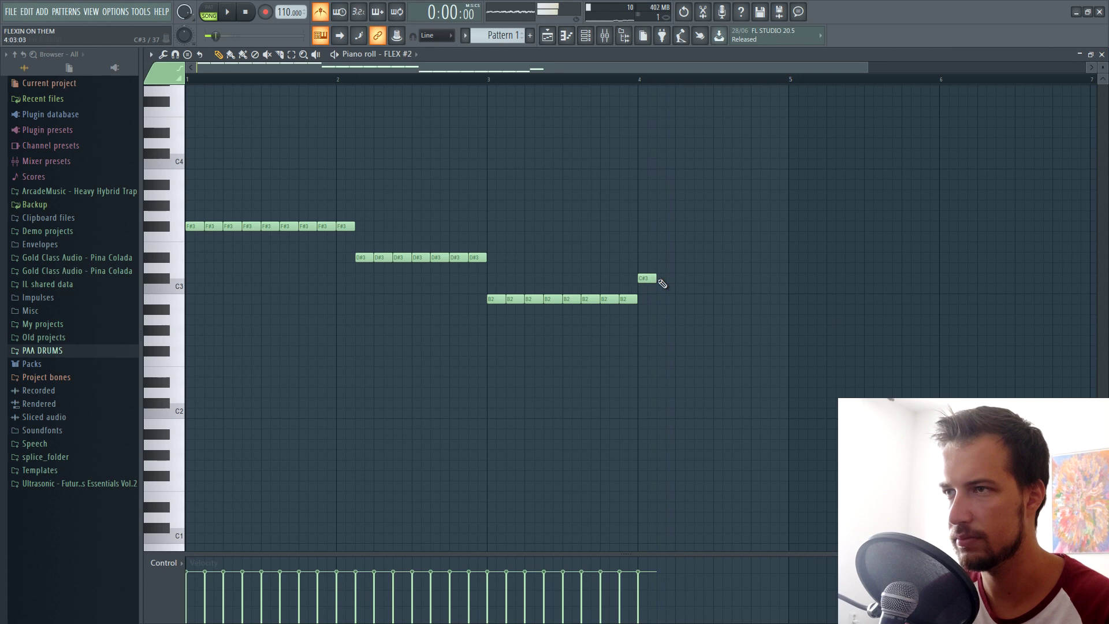
pyautogui.press('space')
# - Fill bar 4 with eight C#3 notes and change the first note of bar 2 to F#3, playing the result
pyautogui.moveTo(644, 278); pyautogui.dragTo(762, 278)
pyautogui.hotkey('ctrl', 'b')
pyautogui.keyDown('ctrl'); pyautogui.click(699, 238); pyautogui.keyUp('ctrl')
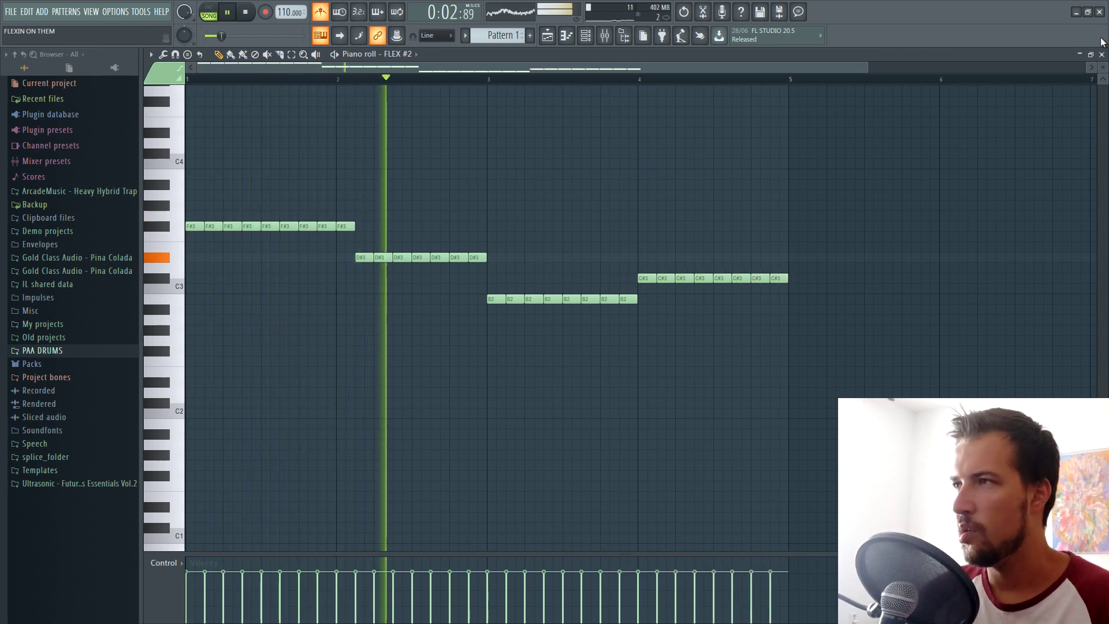
pyautogui.scroll(-1, 612, 81)
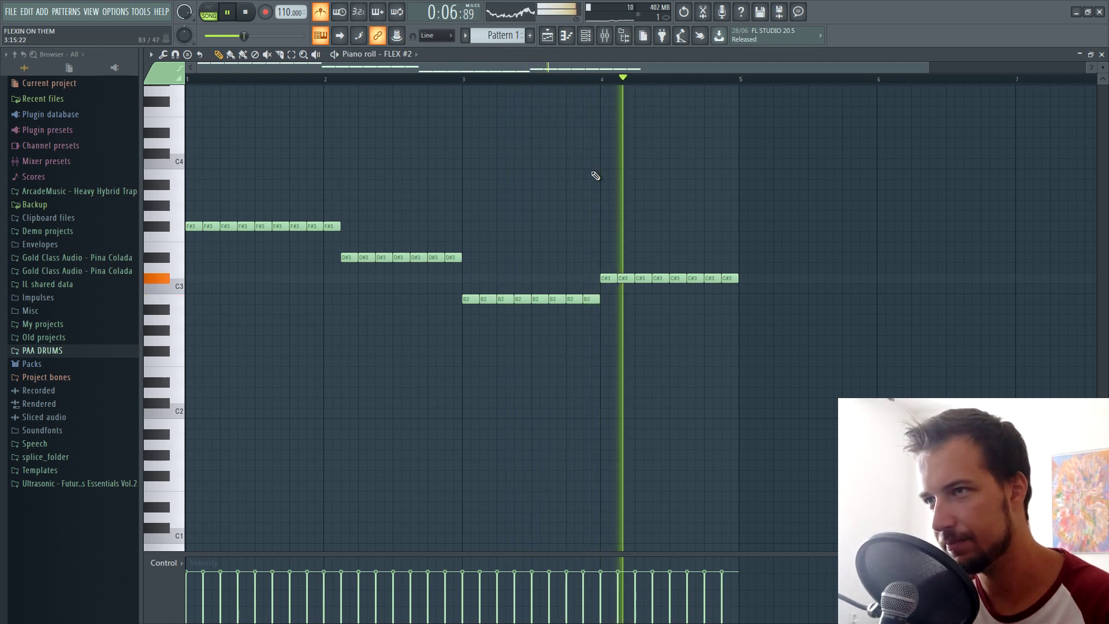
pyautogui.press('space')
# - Rewrite FLEX #2's bass line as nineteen F#3, three E3 and three A3 notes, and play it back
pyautogui.hotkey('ctrl', 'a')
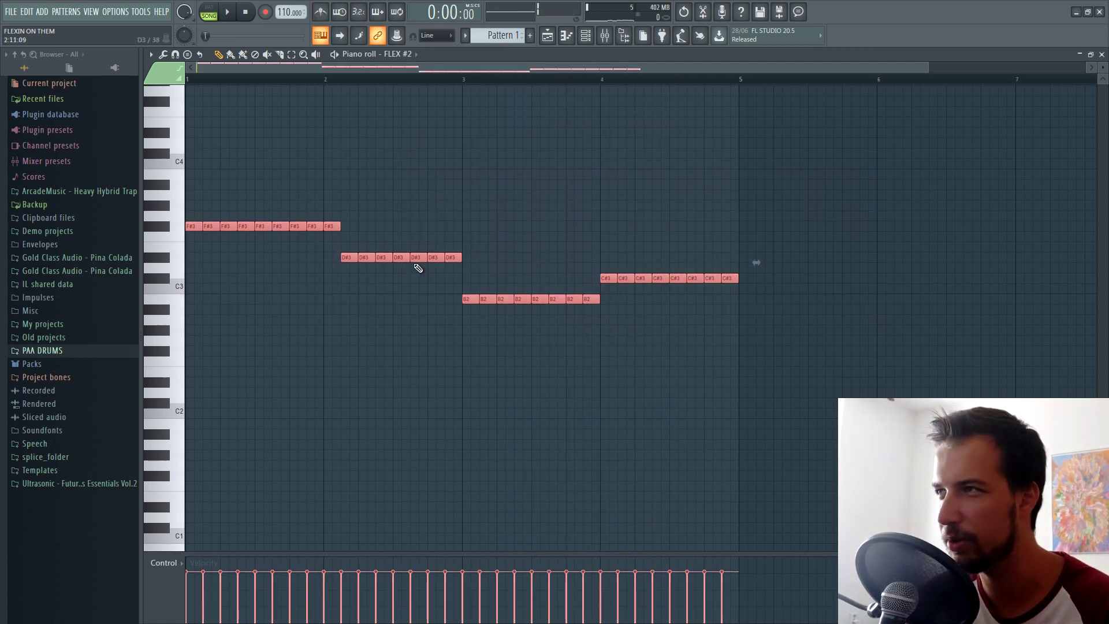
pyautogui.click(1102, 55)
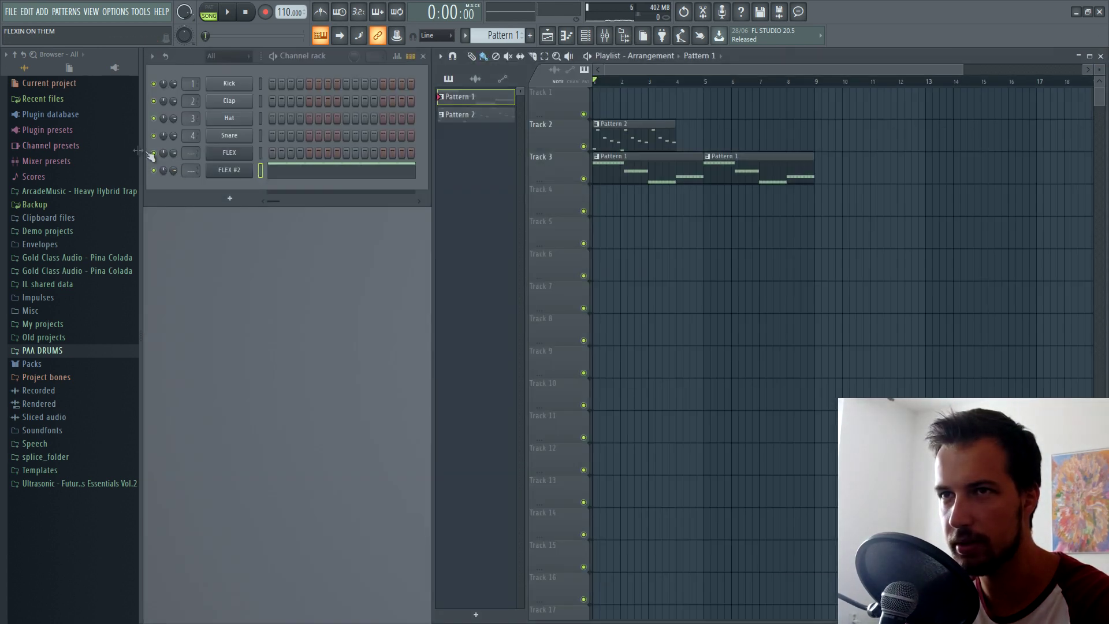
pyautogui.click(287, 178)
pyautogui.press('space')
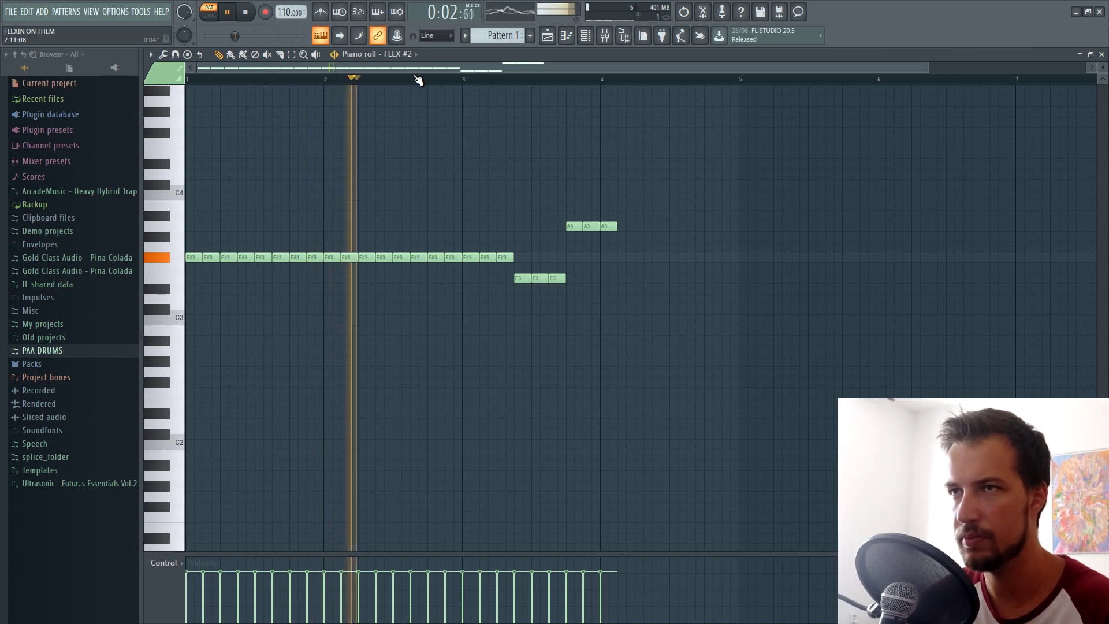
pyautogui.scroll(-2, 418, 80)
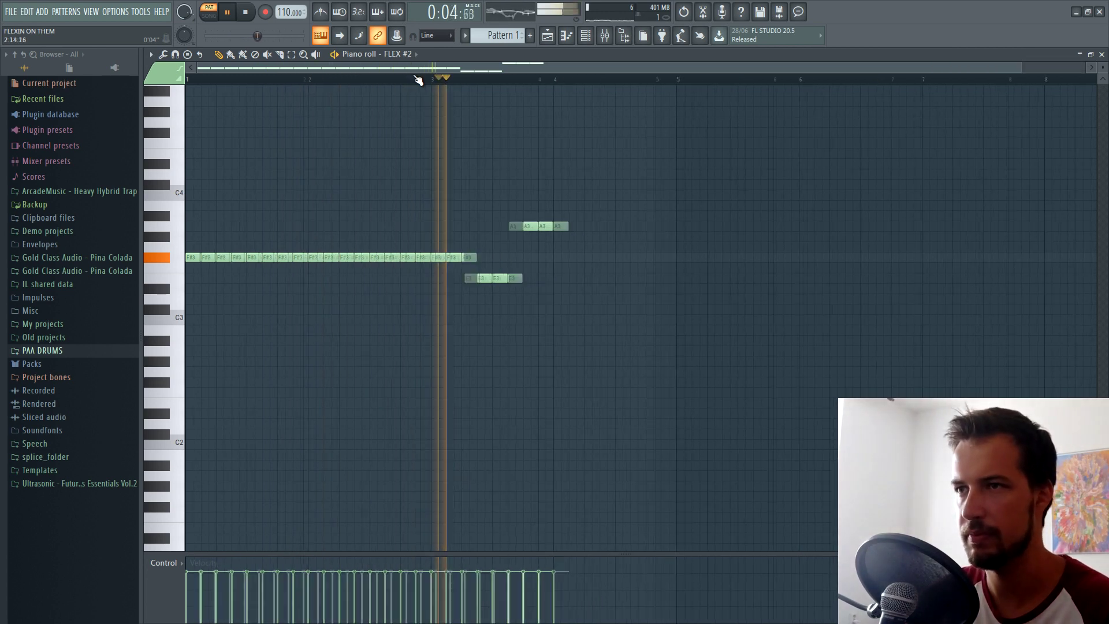
# - Extend FLEX #2's run of A3 notes to the end of bar 4 by duplicating the existing three notes
pyautogui.moveTo(592, 203); pyautogui.dragTo(486, 243)
pyautogui.hotkey('ctrl', 'b')
pyautogui.hotkey('ctrl', 'b')
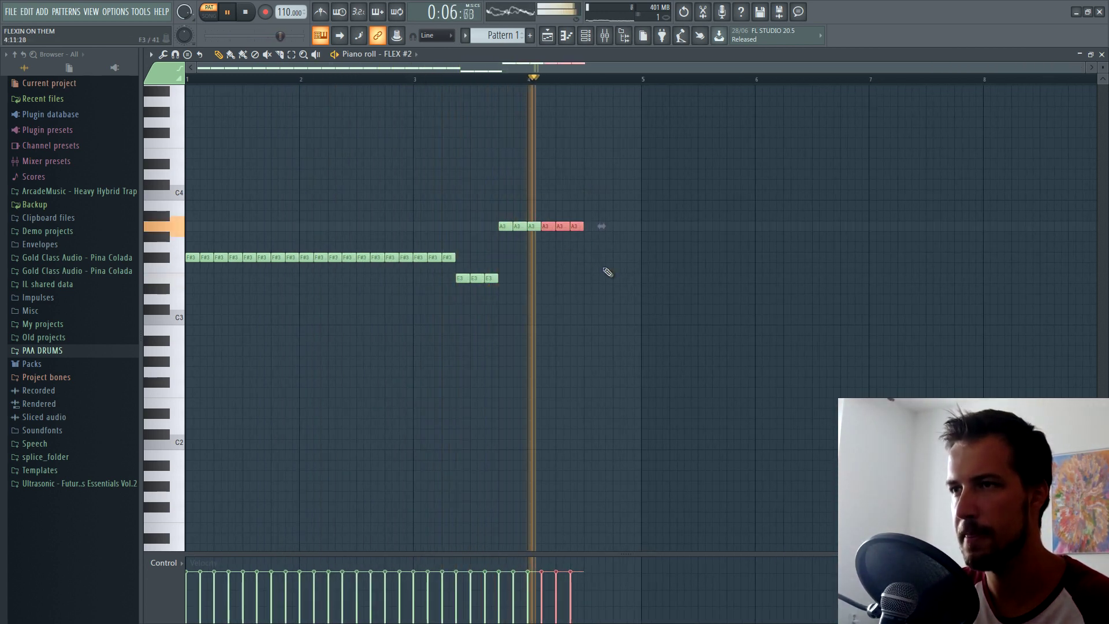
pyautogui.click(635, 227)
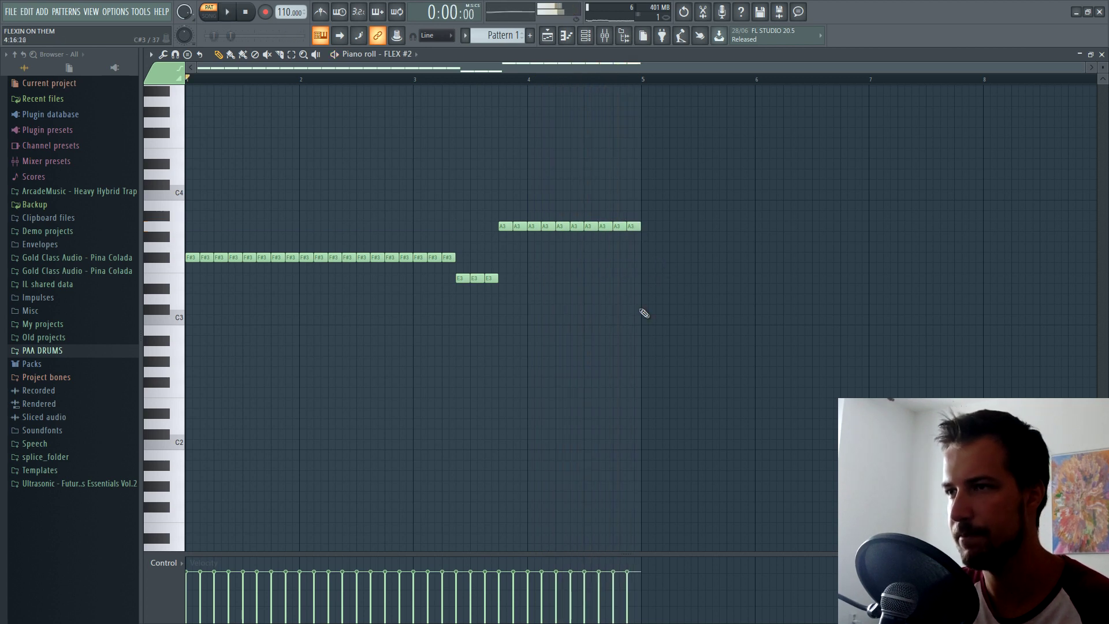
# - Fill bar 5 of the bass line with eight repeated D3 notes
pyautogui.click(644, 298)
pyautogui.hotkey('ctrl', 'b')
pyautogui.hotkey('ctrl', 'b')
pyautogui.click(592, 79)
pyautogui.hotkey('ctrl', 'b')
pyautogui.hotkey('ctrl', 'b')
pyautogui.hotkey('ctrl', 'b')
pyautogui.hotkey('ctrl', 'b')
pyautogui.hotkey('ctrl', 'b')
# - Fill bar 6 of the bass line with eight repeated B2 notes
pyautogui.click(763, 320)
pyautogui.press('space')
pyautogui.moveTo(762, 319); pyautogui.dragTo(764, 330)
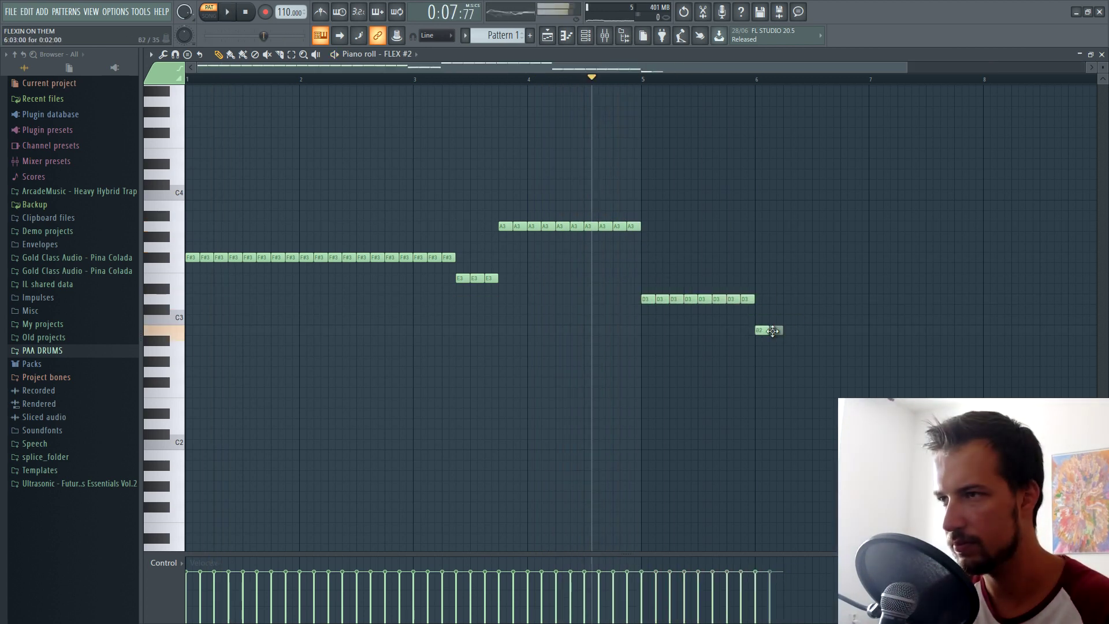
pyautogui.hotkey('ctrl', 'b')
pyautogui.hotkey('ctrl', 'b')
pyautogui.hotkey('ctrl', 'b')
pyautogui.hotkey('ctrl', 'b')
pyautogui.hotkey('ctrl', 'b')
pyautogui.hotkey('ctrl', 'b')
pyautogui.hotkey('ctrl', 'b')
# - Fill bar 7 with eight F#2 notes and bar 8 with eight F#3 notes, and play the bass line
pyautogui.click(872, 363)
pyautogui.moveTo(871, 366); pyautogui.dragTo(871, 382)
pyautogui.hotkey('ctrl', 'b')
pyautogui.hotkey('ctrl', 'b')
pyautogui.hotkey('ctrl', 'b')
pyautogui.press('space')
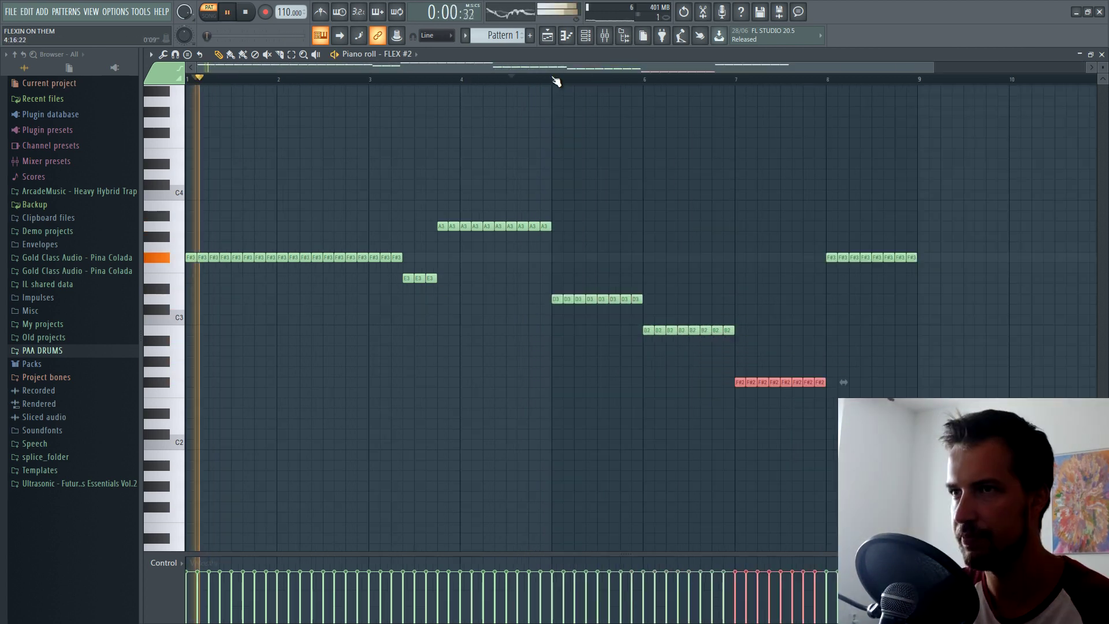
pyautogui.hotkey('ctrl', 'd')
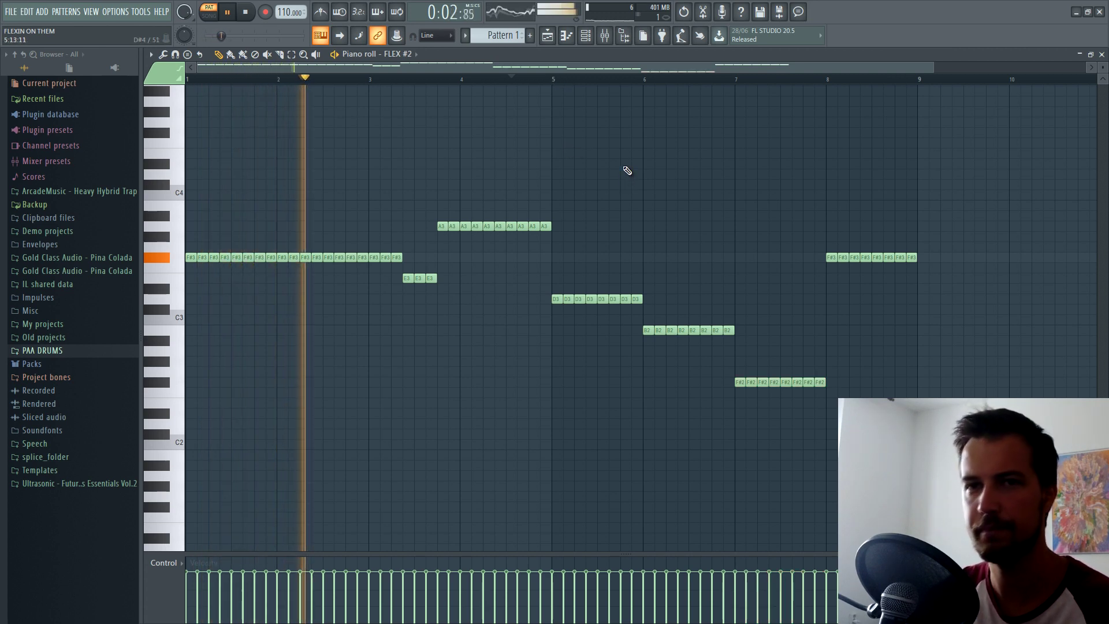
# - Play back the full eight-bar bass line of FLEX #2
pyautogui.press('space')
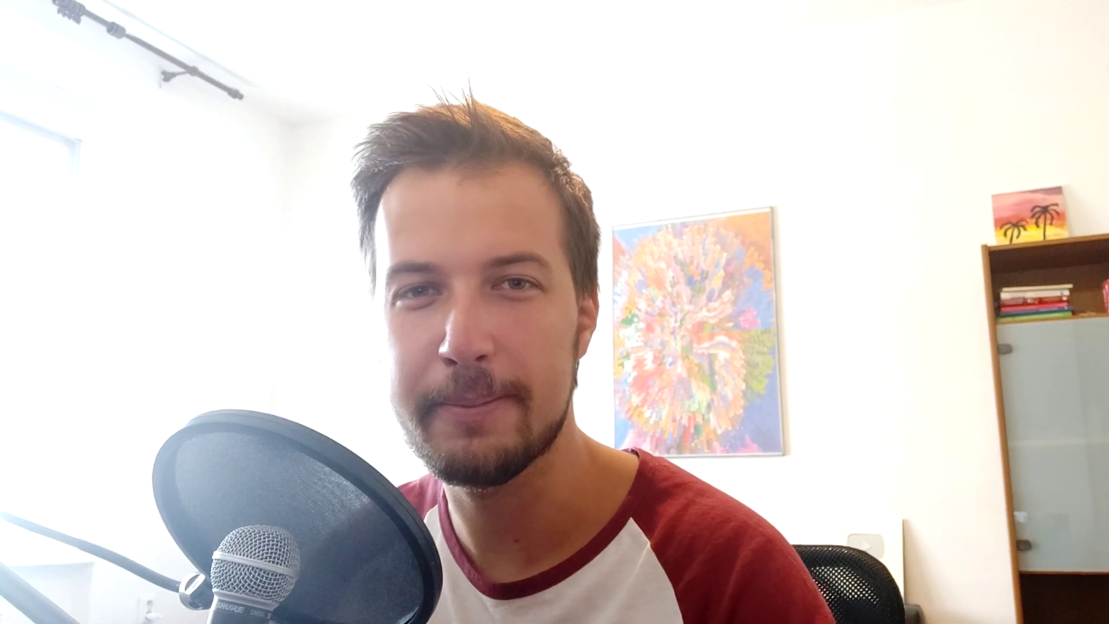
pyautogui.press('space')
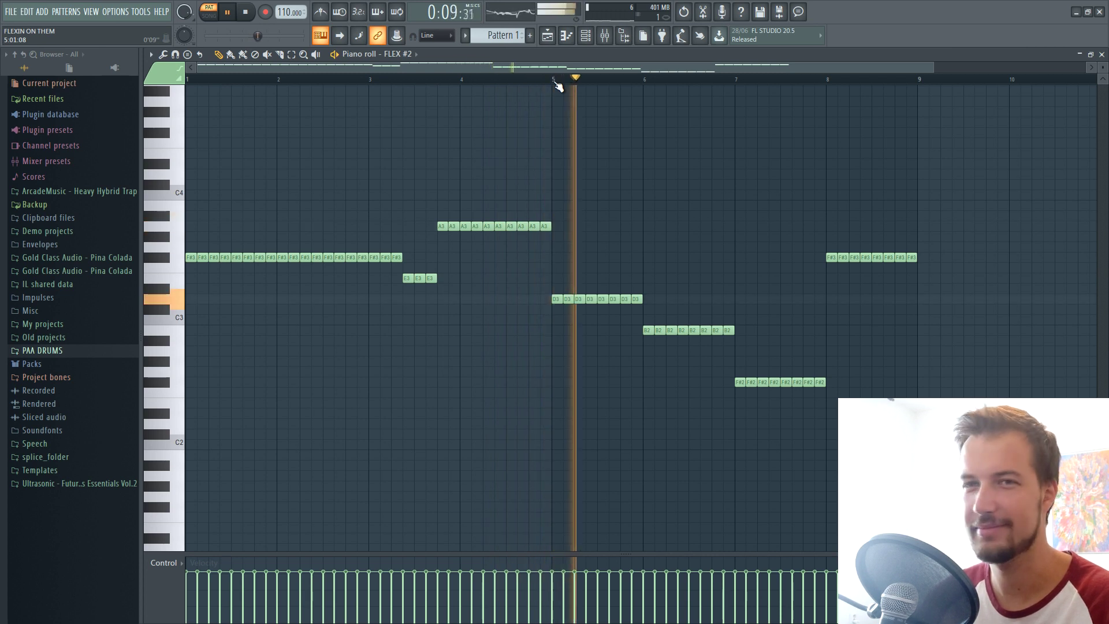
pyautogui.scroll(-1, 558, 85)
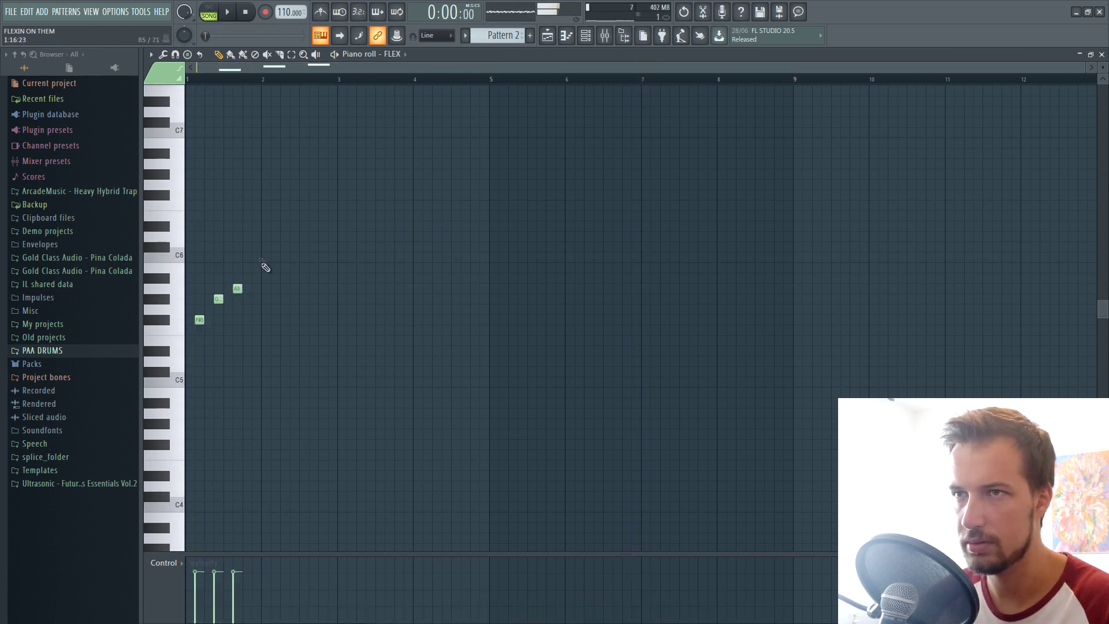
# - Repeat the rising F#5, G#5, A5, C#6 figure in bar 2 of Pattern 2's FLEX melody during playback
pyautogui.press('space')
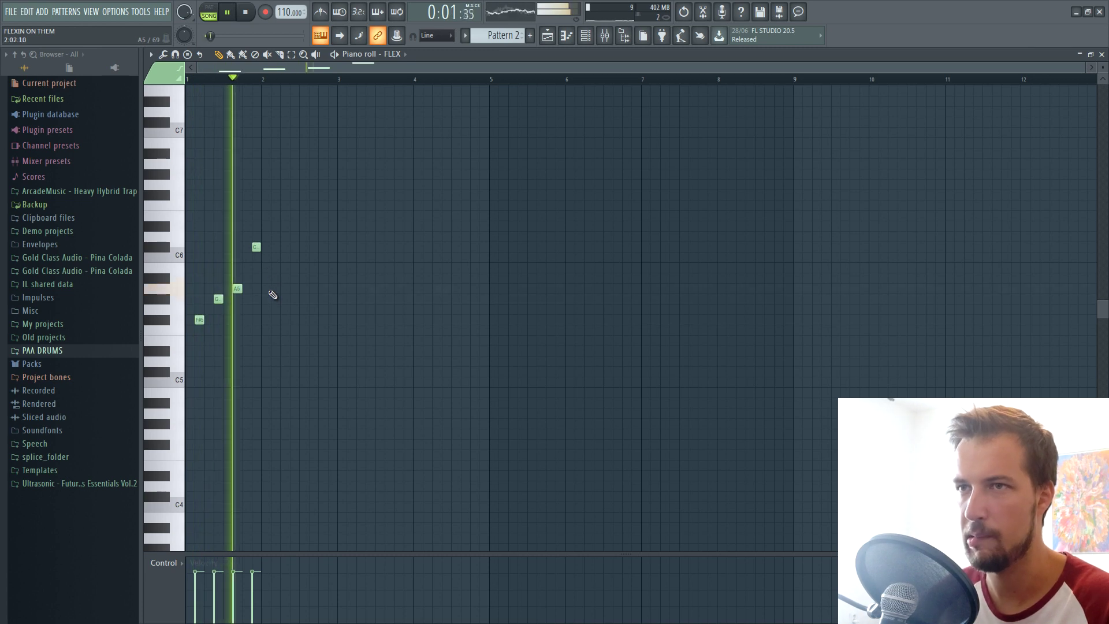
pyautogui.click(275, 319)
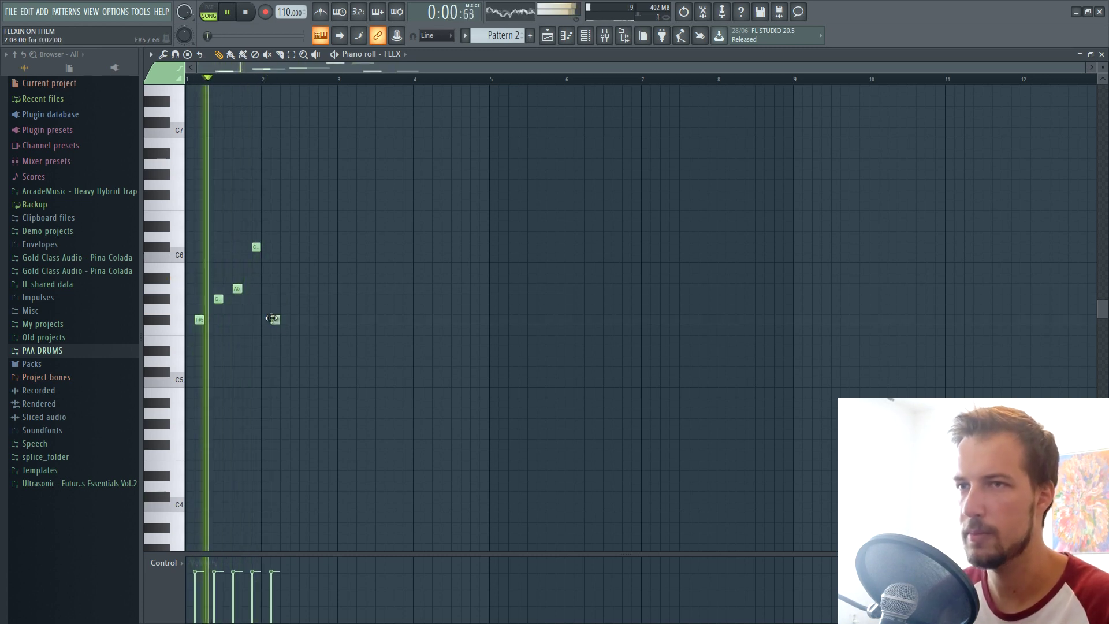
pyautogui.click(294, 299)
pyautogui.click(314, 288)
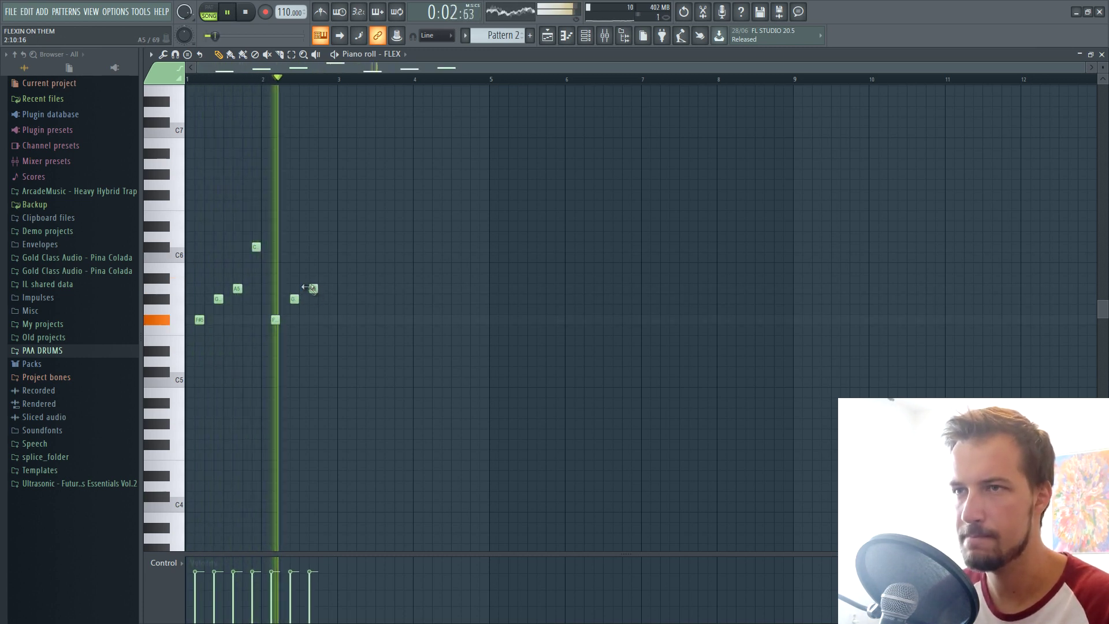
pyautogui.click(333, 247)
pyautogui.press('space')
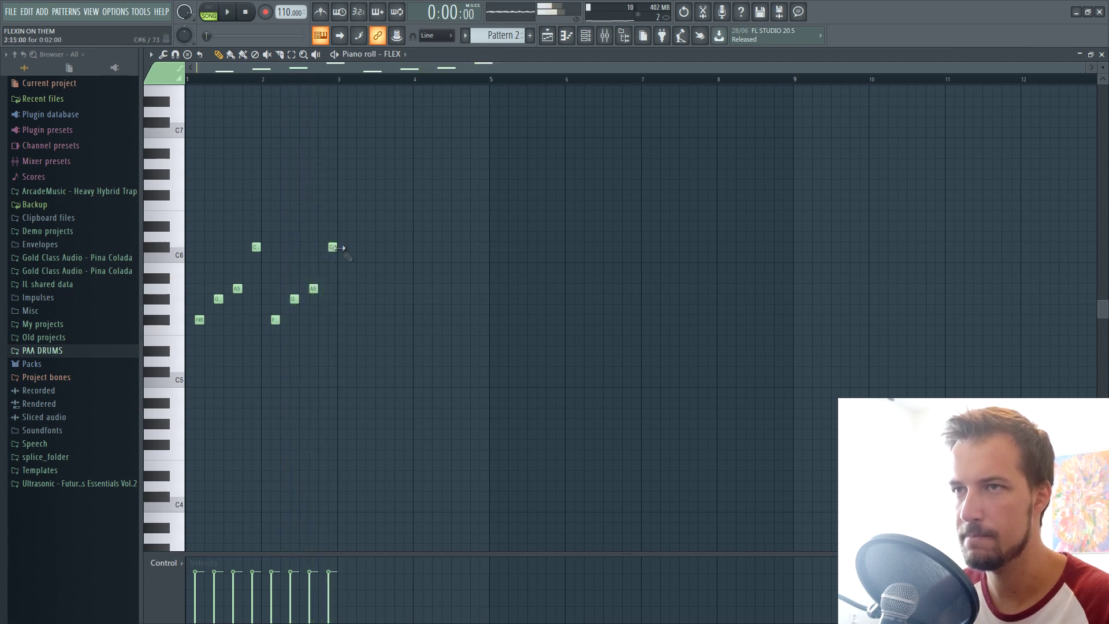
# - Delete the C#6 note at the end of bar 2 and copy the melody phrase into bars 3 and 4
pyautogui.press('space')
pyautogui.rightClick(332, 226)
pyautogui.rightClick(332, 247)
pyautogui.moveTo(379, 201); pyautogui.dragTo(180, 363)
pyautogui.moveTo(198, 319); pyautogui.dragTo(351, 317)
pyautogui.click(376, 347)
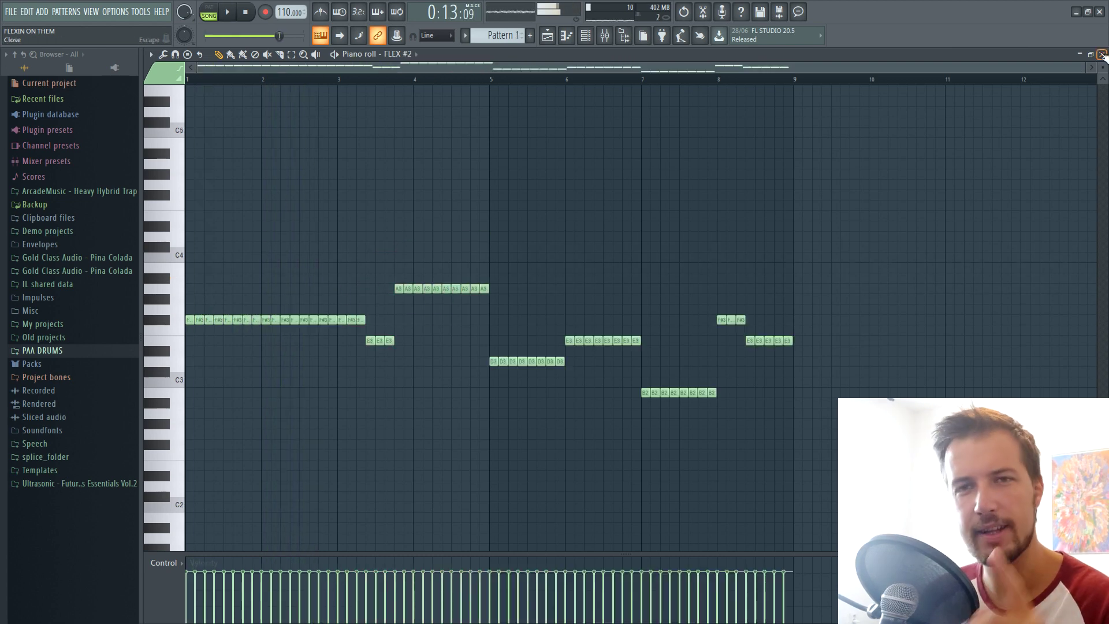
# - Close the piano roll, play both patterns in the playlist, and create a new Pattern 3
pyautogui.click(1102, 54)
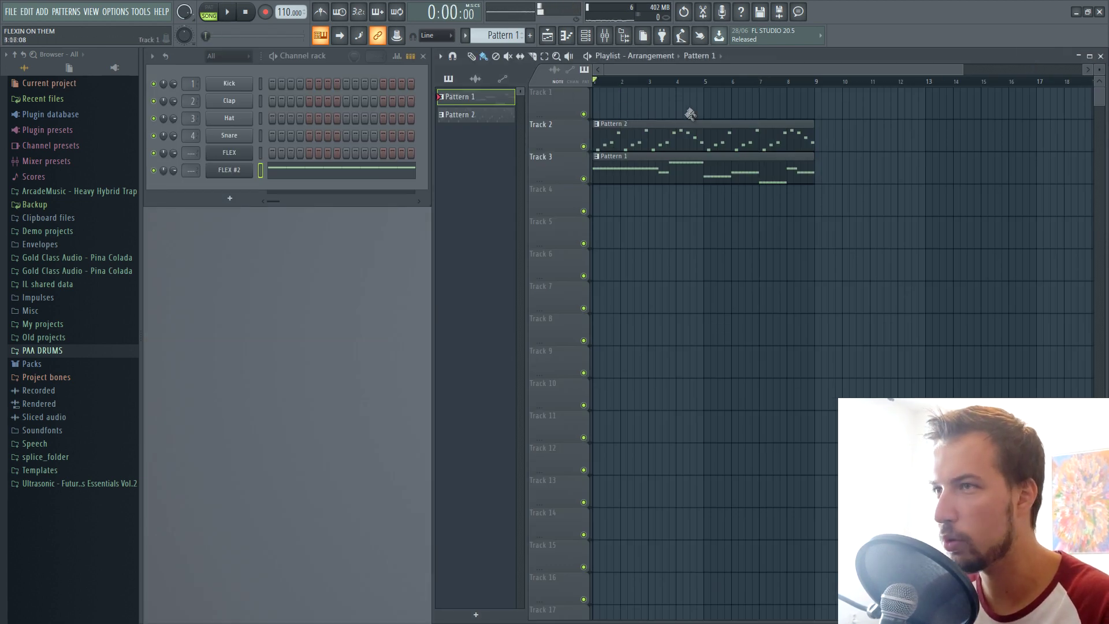
pyautogui.press('space')
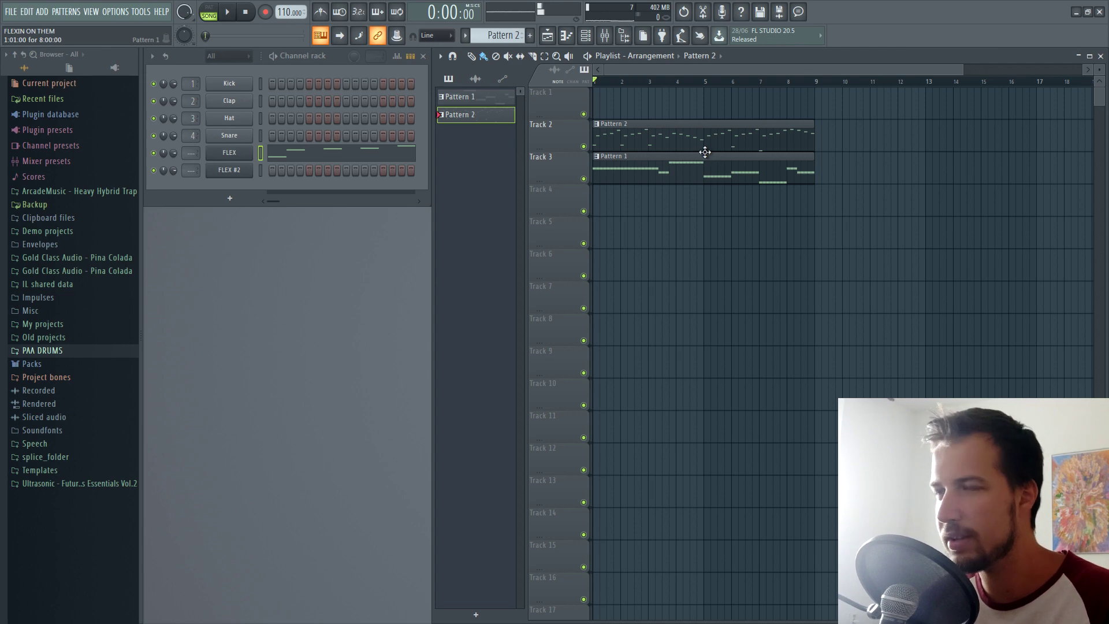
pyautogui.click(535, 37)
# - Expand the PAA DRUMS library and look through the Drums folder of KSHMR - Sounds of KSHMR VOL 2
pyautogui.click(87, 351)
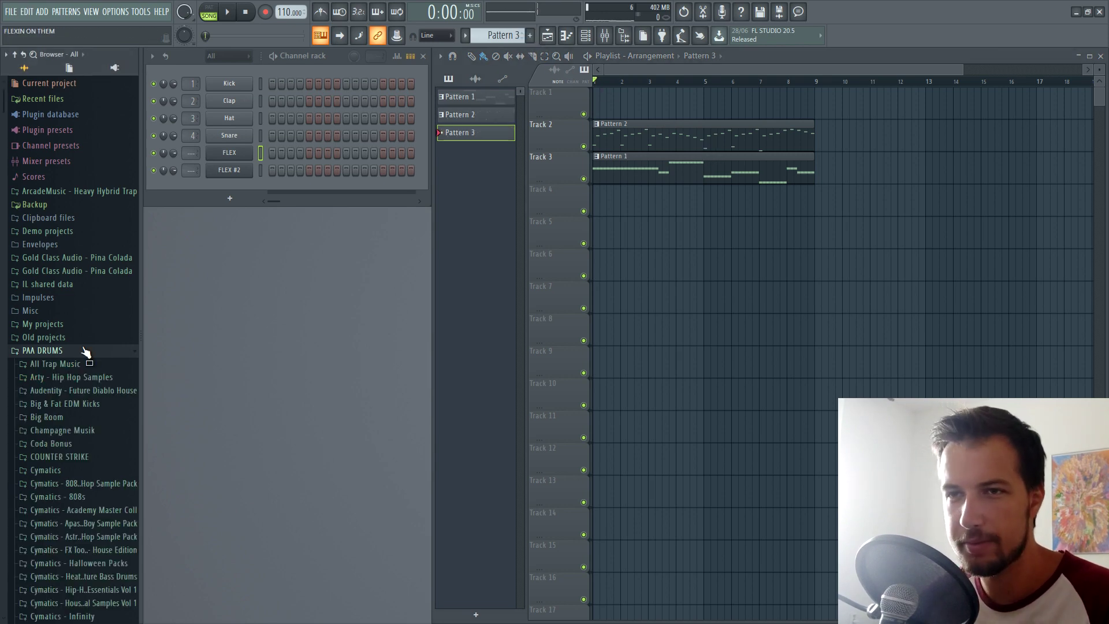
pyautogui.scroll(-8, 108, 462)
pyautogui.scroll(-5, 109, 462)
pyautogui.click(109, 462)
pyautogui.click(95, 446)
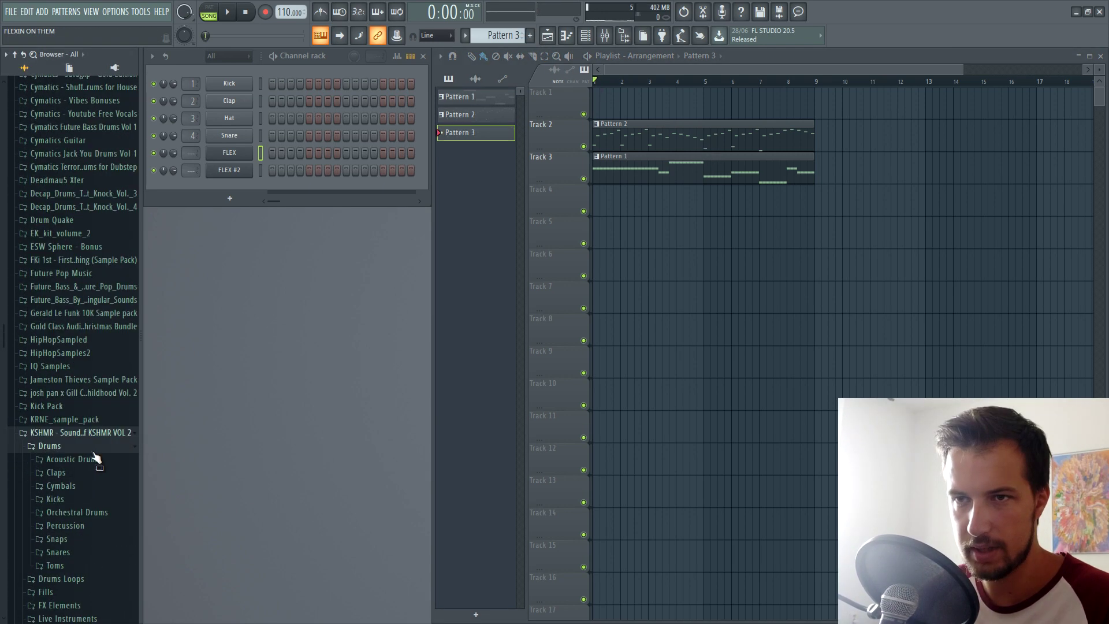
pyautogui.click(73, 434)
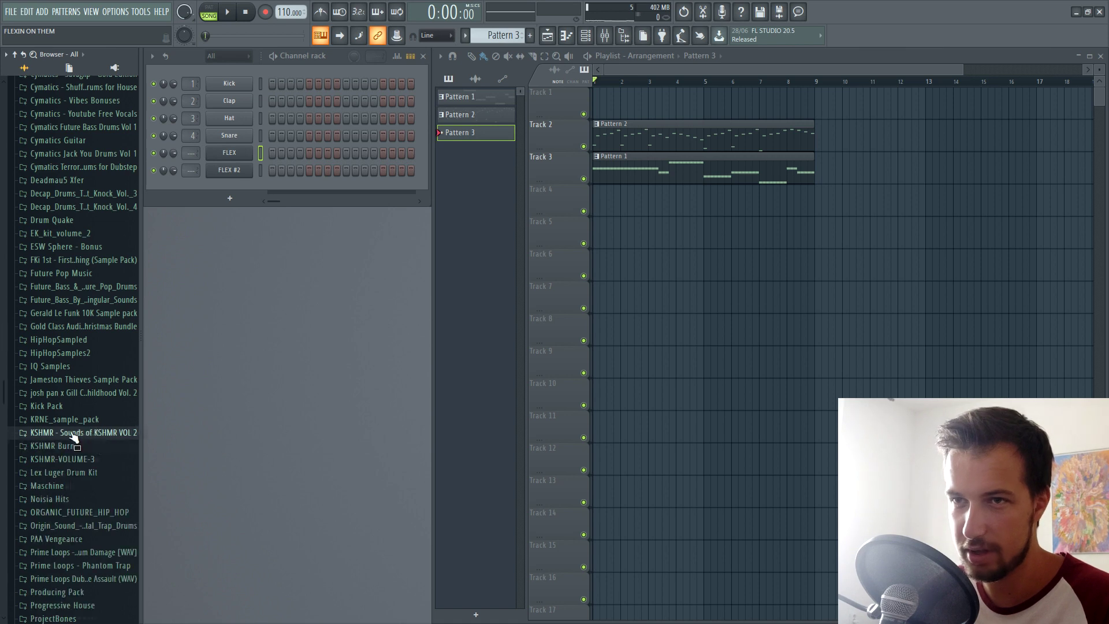
# - Load a big kick sample from the KSHMR-VOLUME-3 drums into the Kick channel
pyautogui.click(106, 459)
pyautogui.click(104, 471)
pyautogui.scroll(-4, 104, 465)
pyautogui.click(104, 381)
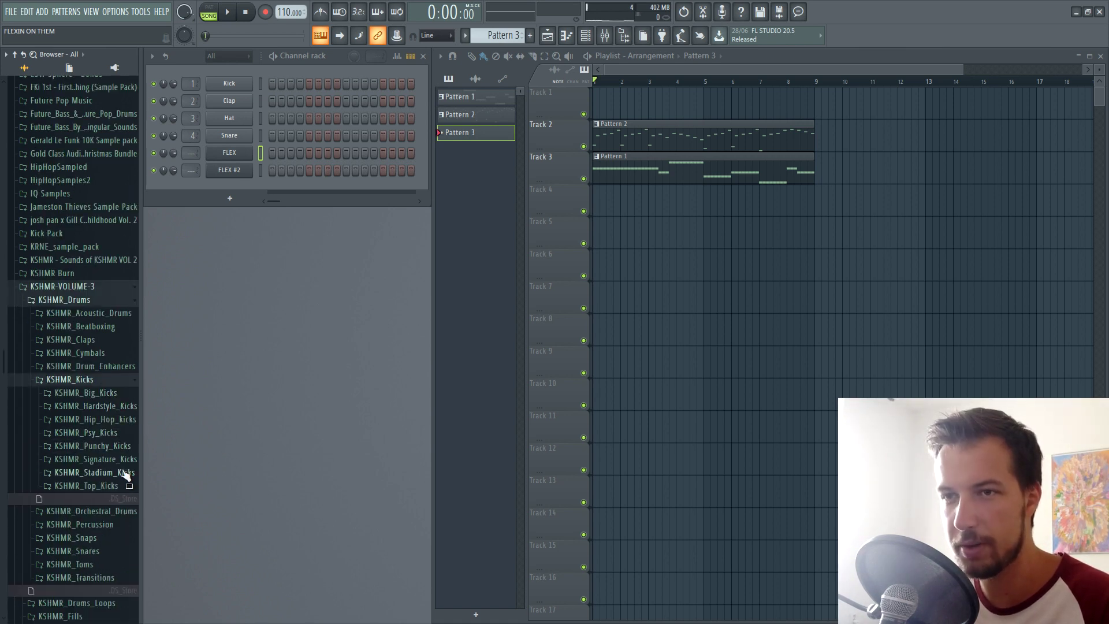
pyautogui.click(87, 313)
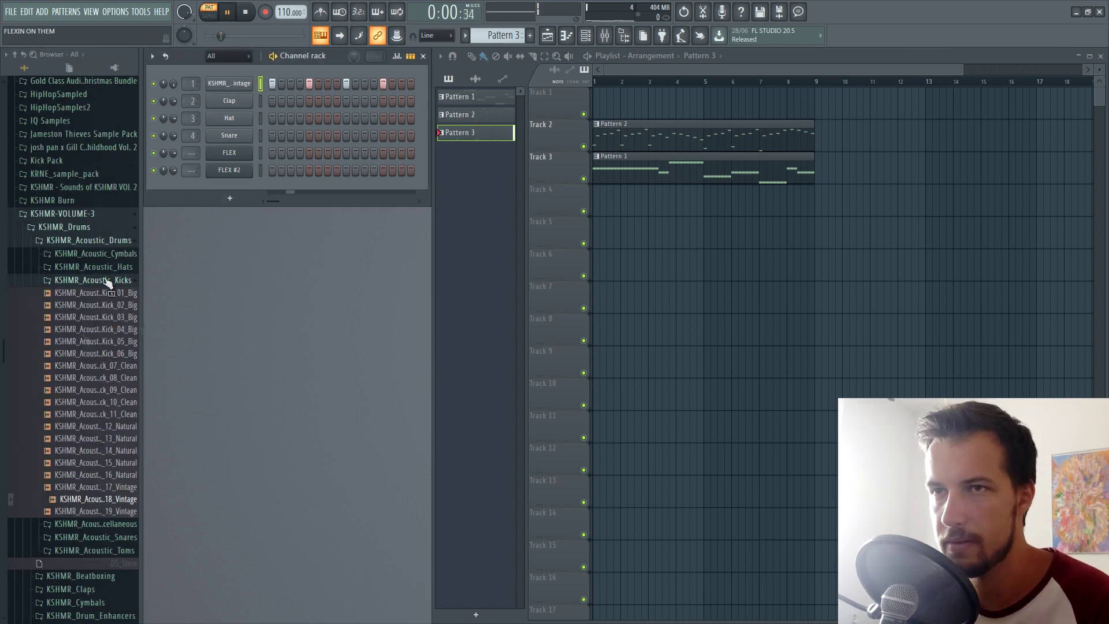
pyautogui.moveTo(105, 281); pyautogui.dragTo(230, 85)
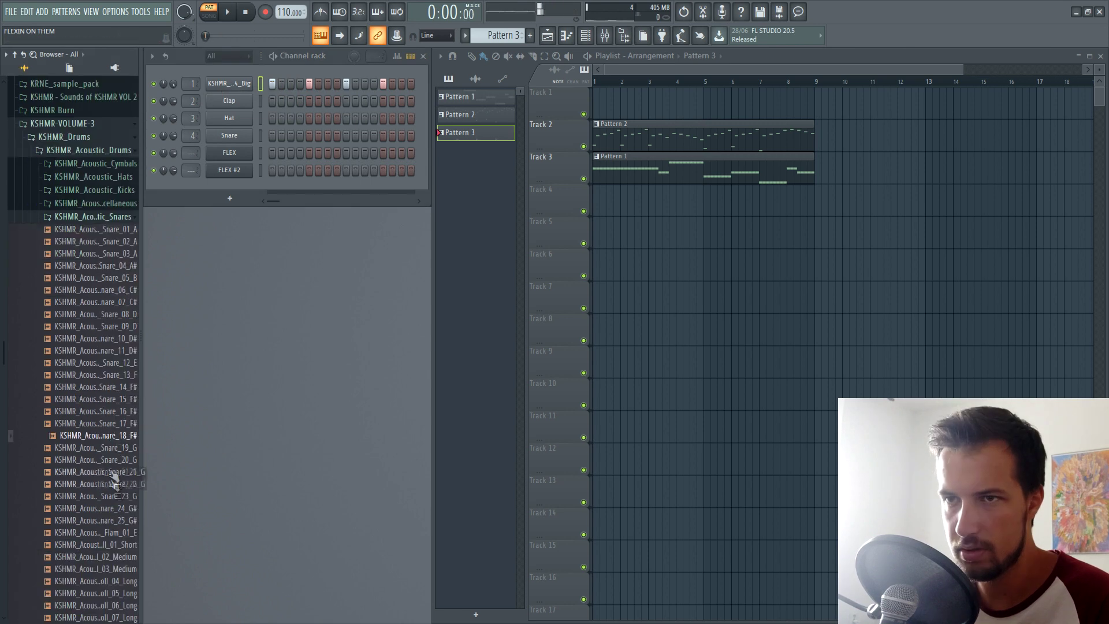
# - Pick KSHMR_Acoustic_Snare_23_G for the Snare channel and collapse the acoustic snares folder
pyautogui.click(114, 484)
pyautogui.click(118, 496)
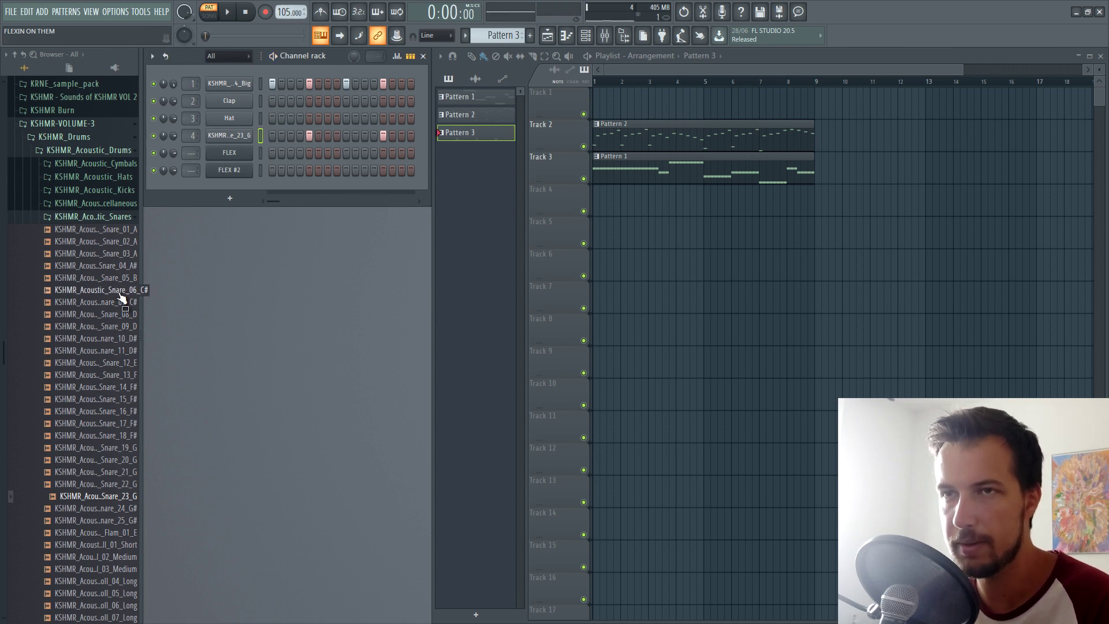
pyautogui.click(103, 217)
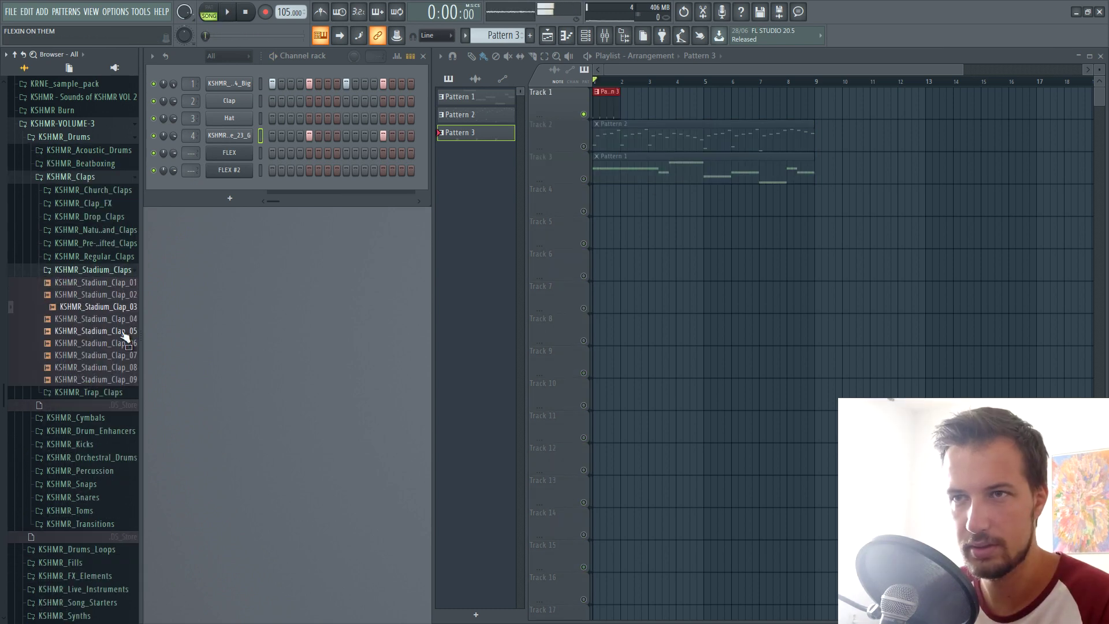
# - Add KSHMR_Stadium_Clap_05 as a new channel and place a hit on step 13 of Pattern 3 during playback
pyautogui.moveTo(126, 337); pyautogui.dragTo(390, 187)
pyautogui.press('space')
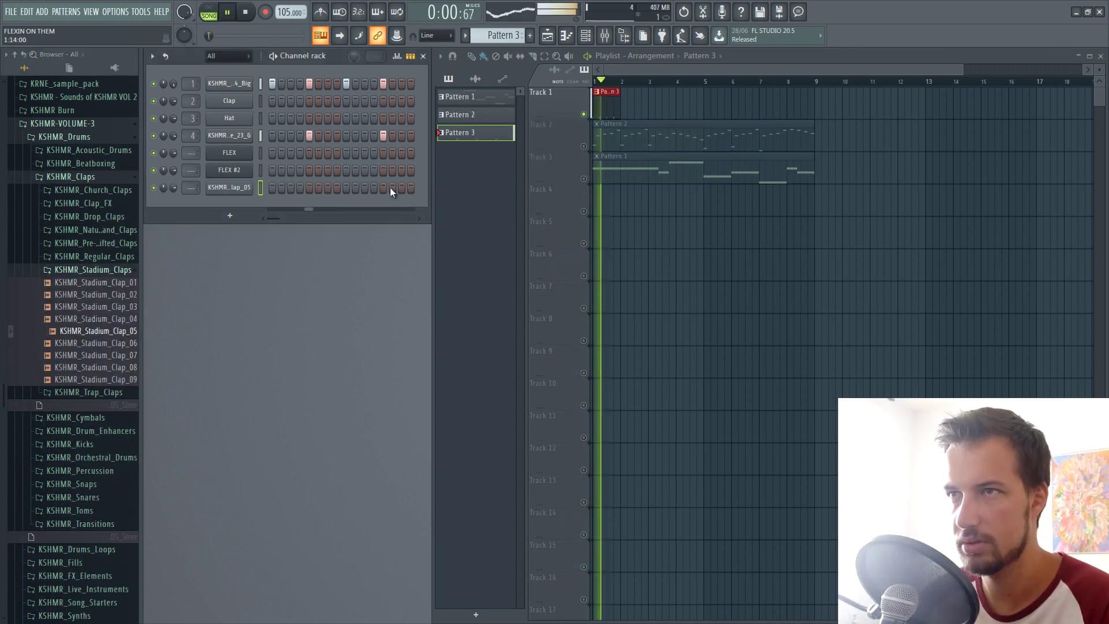
pyautogui.click(383, 187)
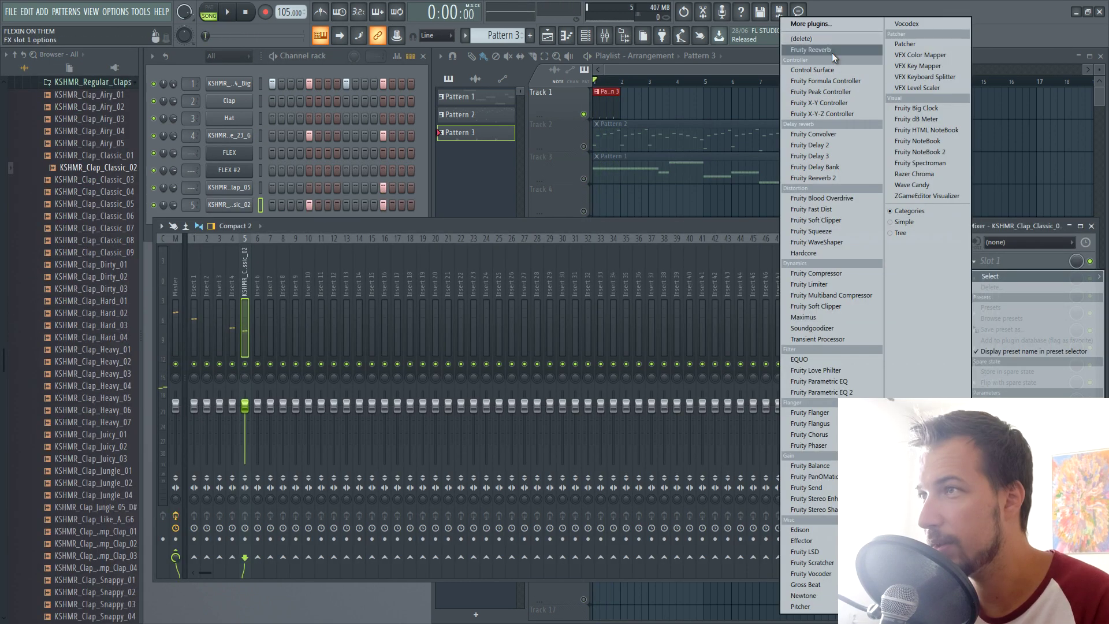
# - Add Fruity Reeverb to the KSHMR_Clap_Classic_02 mixer track and raise its decay while listening
pyautogui.click(812, 50)
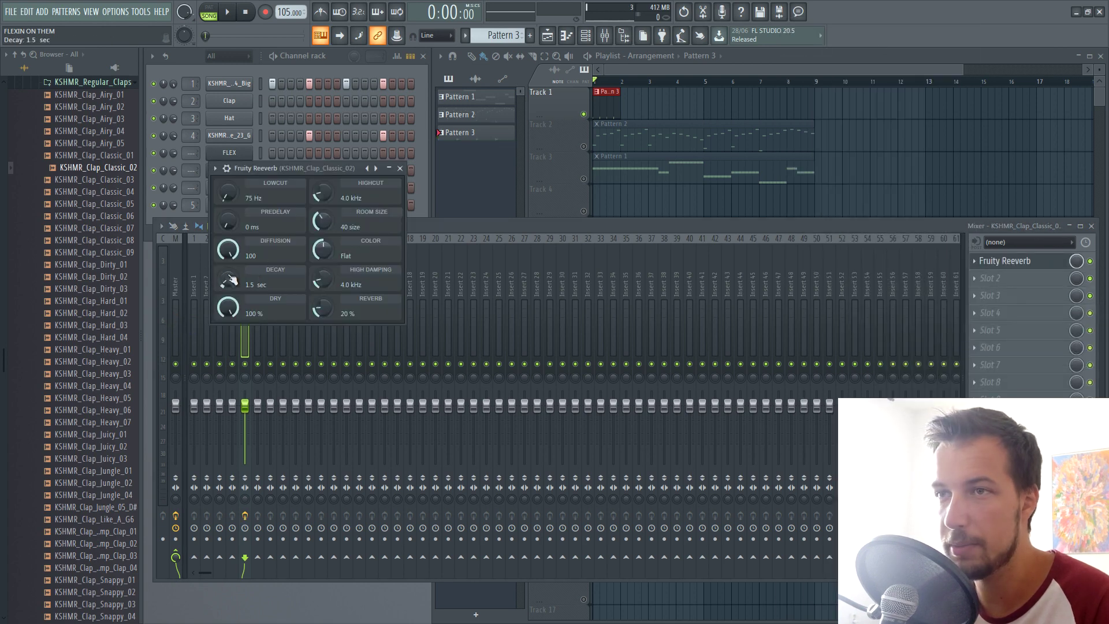
pyautogui.press('space')
pyautogui.moveTo(228, 283); pyautogui.dragTo(229, 274)
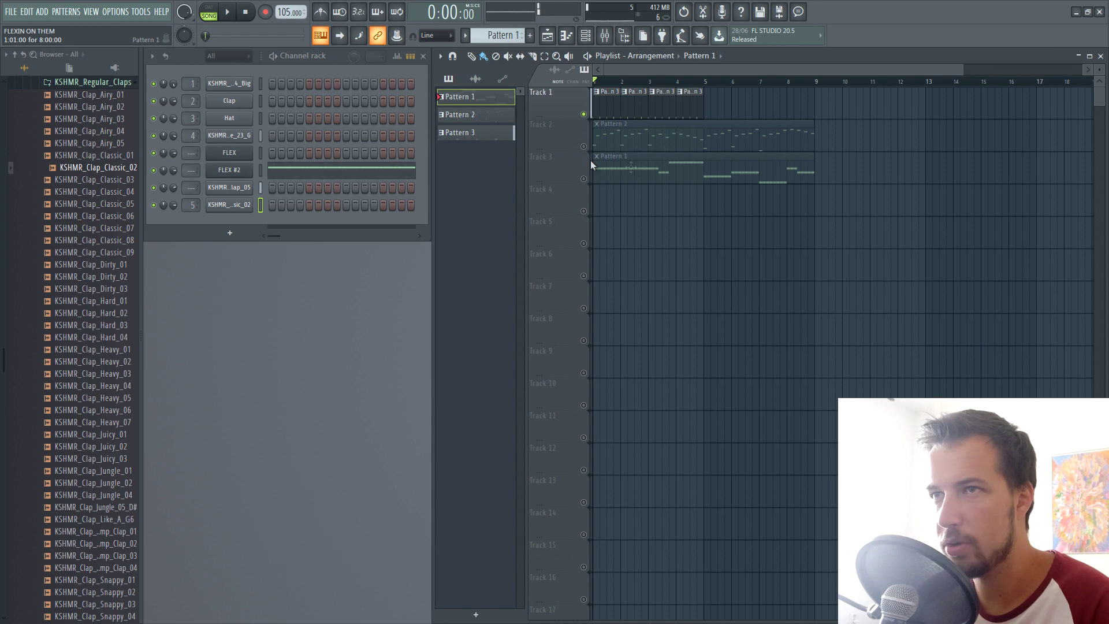
# - Assign FLEX #2 to mixer track 6 and FLEX to mixer track 7
pyautogui.click(237, 170)
pyautogui.hotkey('ctrl', 'l')
pyautogui.click(245, 155)
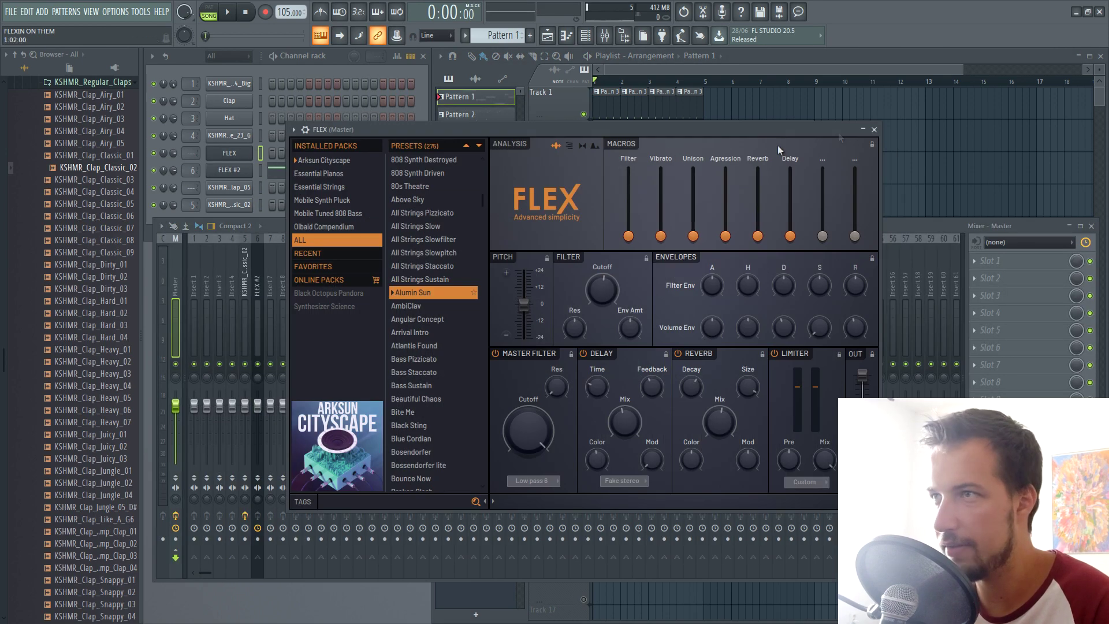
pyautogui.hotkey('ctrl', 'l')
# - Route the FLEX and FLEX #2 mixer tracks only to Insert 8 and sidechain Insert 1 to it
pyautogui.rightClick(284, 559)
pyautogui.click(325, 576)
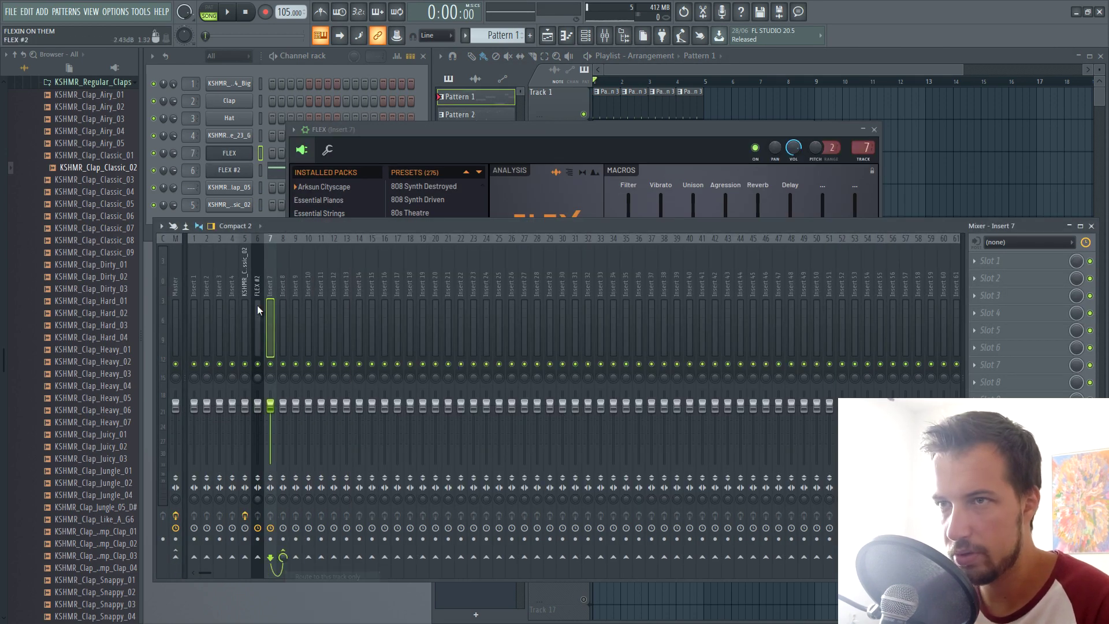
pyautogui.click(258, 293)
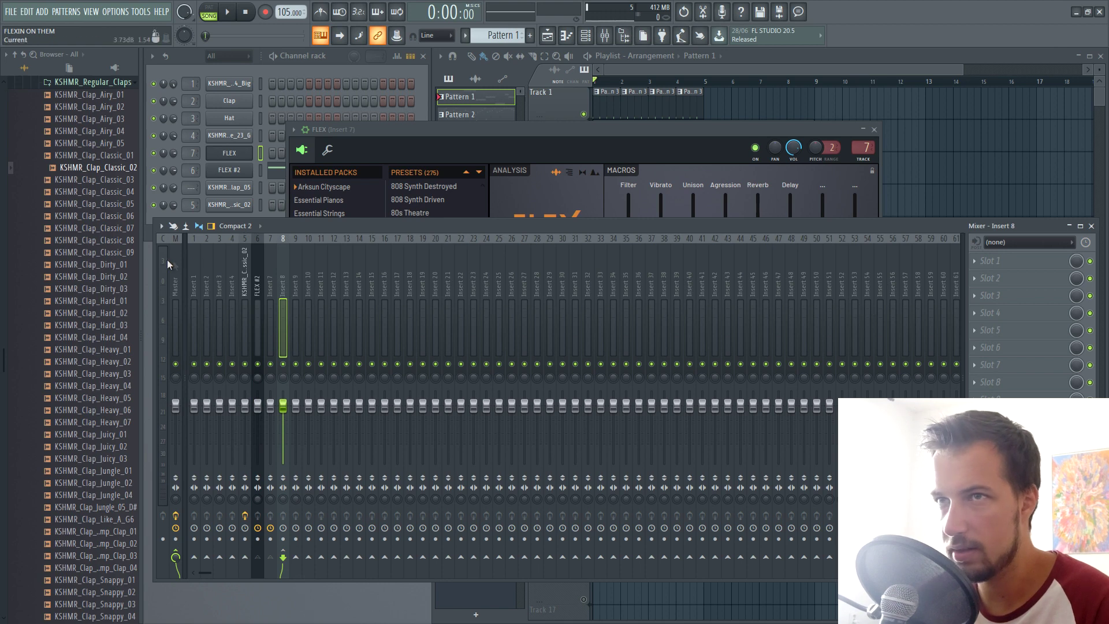
pyautogui.click(195, 266)
pyautogui.rightClick(283, 558)
pyautogui.click(320, 590)
# - Set up Fruity Limiter on Insert 8 in compressor mode with sidechain input 1 and lower its threshold
pyautogui.click(280, 269)
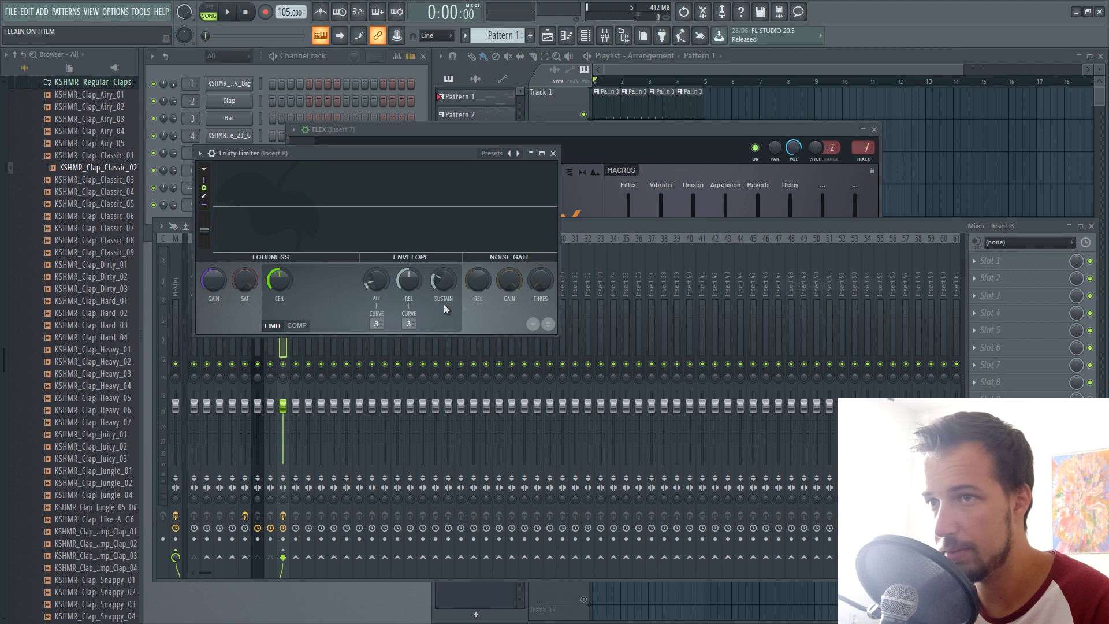
pyautogui.click(297, 326)
pyautogui.click(406, 324)
pyautogui.click(417, 342)
pyautogui.moveTo(280, 281); pyautogui.dragTo(292, 406)
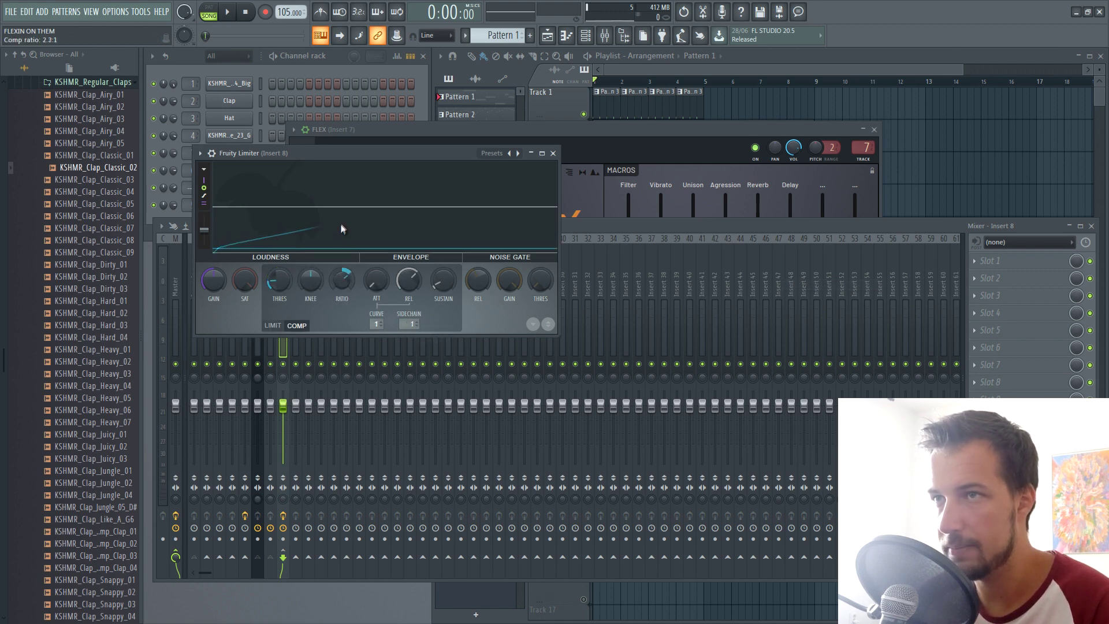
# - Duplicate the four Pattern 3 clips across bars 5 to 8 of track 1 and play all tracks together
pyautogui.click(655, 103)
pyautogui.press('space')
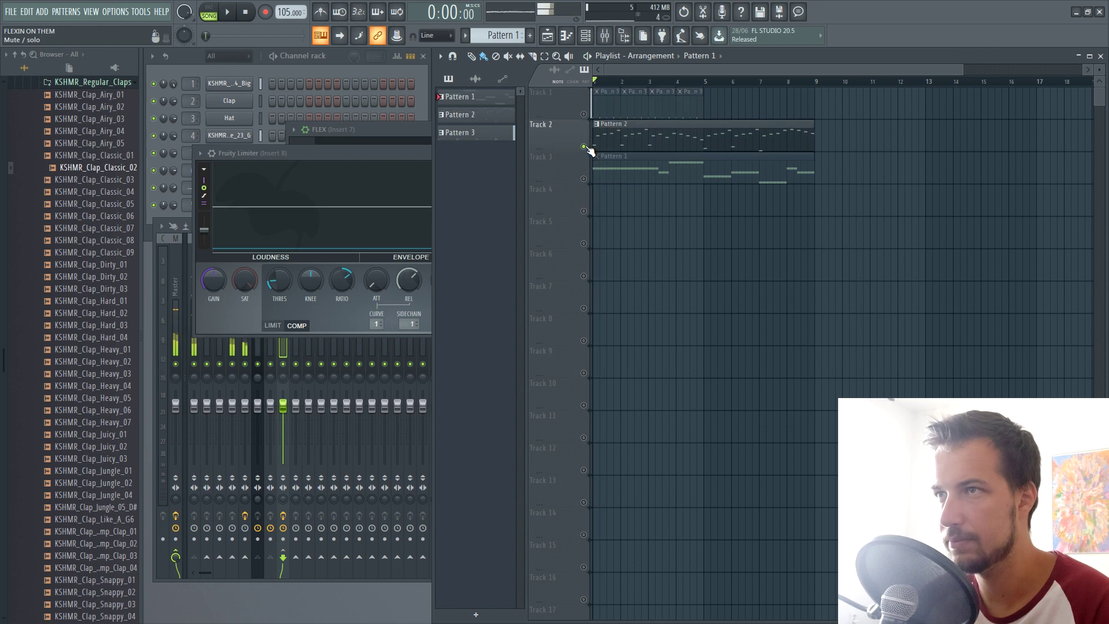
pyautogui.moveTo(720, 103); pyautogui.dragTo(563, 104)
pyautogui.hotkey('ctrl', 'b')
pyautogui.keyDown('ctrl'); pyautogui.click(869, 120); pyautogui.keyUp('ctrl')
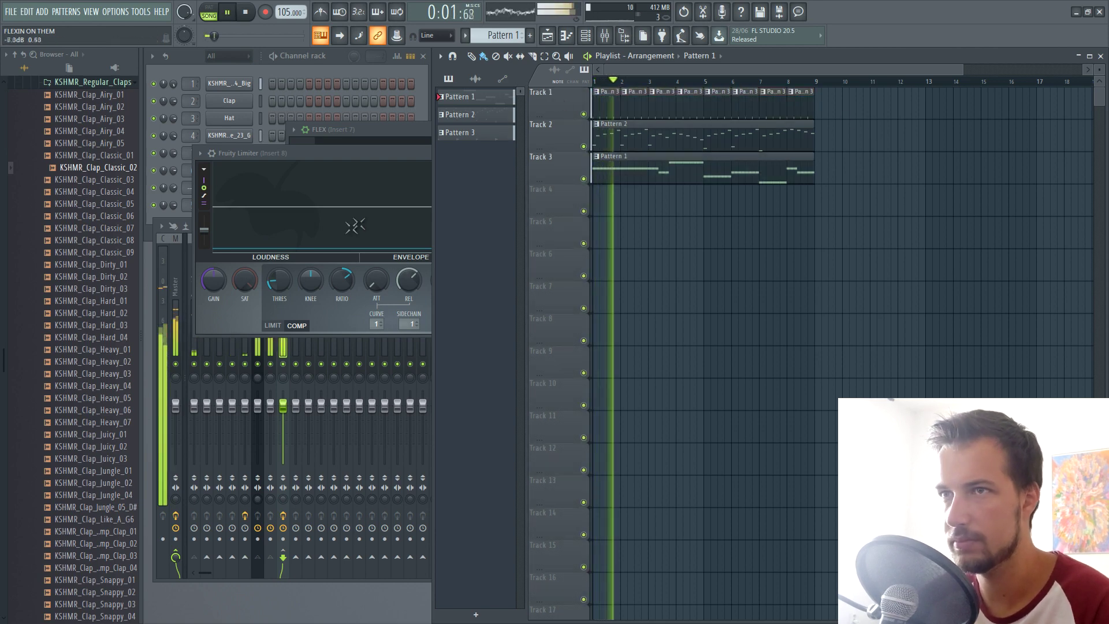
# - Stop playback, select Insert 7 in the mixer and open the routing options for sending it to Insert 9
pyautogui.click(337, 161)
pyautogui.press('space')
pyautogui.click(271, 347)
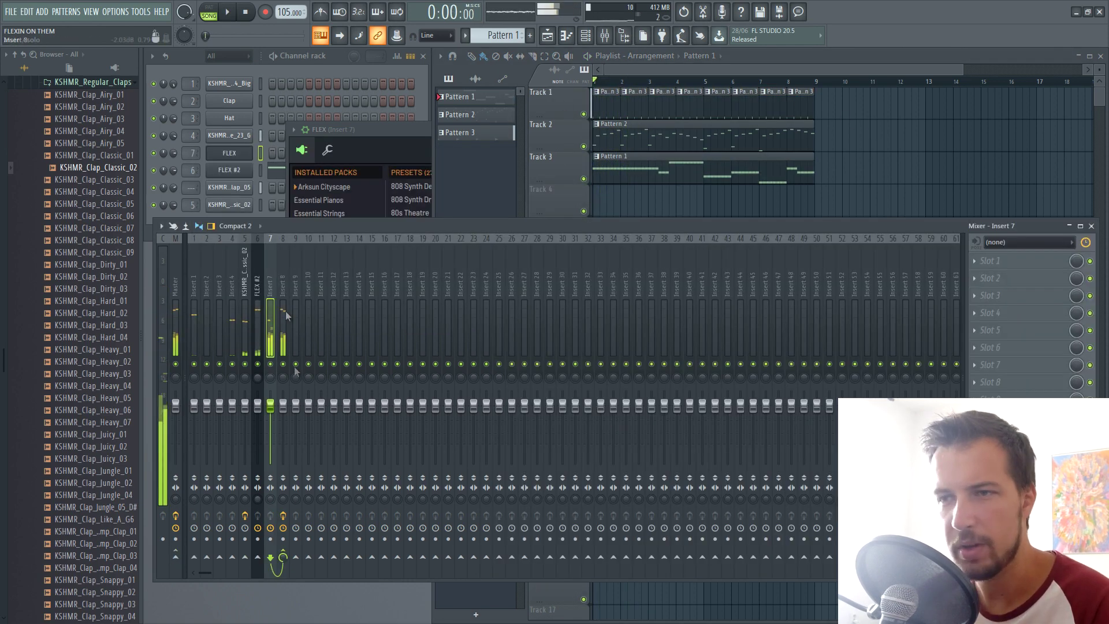
pyautogui.rightClick(295, 558)
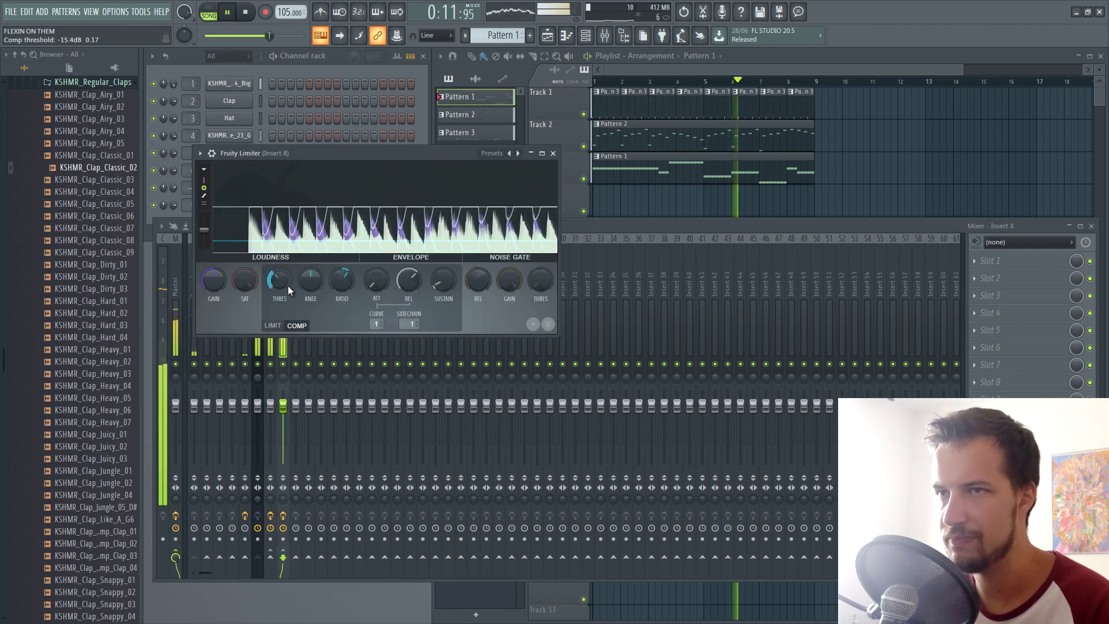
# - Close Fruity Limiter, remove the stray clip from the playlist and stop playback
pyautogui.click(553, 153)
pyautogui.click(892, 198)
pyautogui.rightClick(891, 198)
pyautogui.press('space')
# - Select Pattern 3 from its playlist clip and open the snare channel's sample settings
pyautogui.click(607, 106)
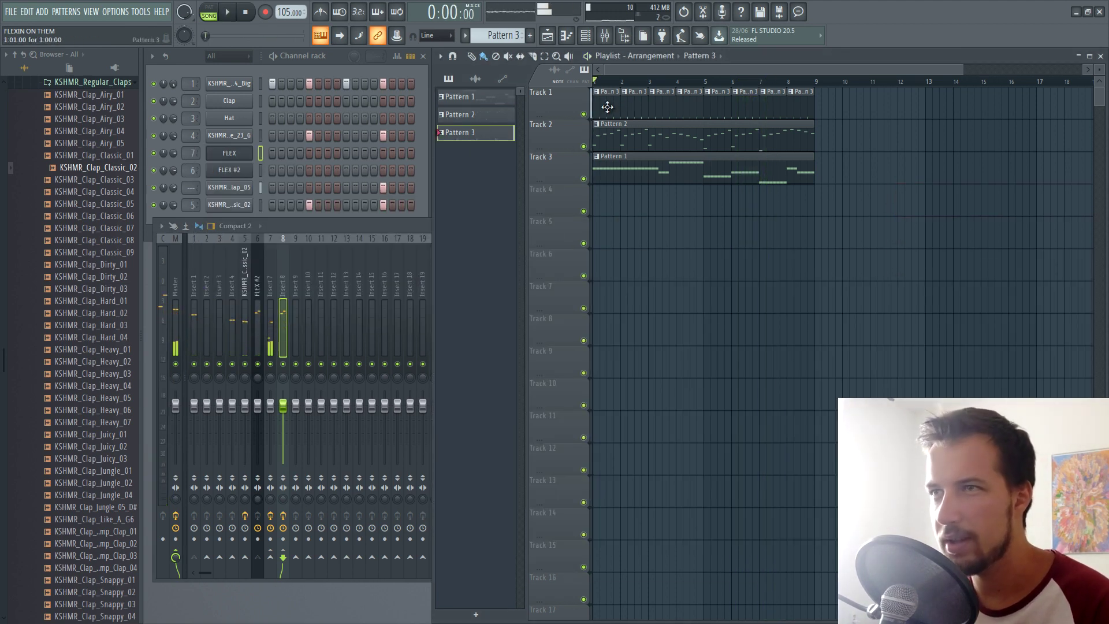
pyautogui.click(229, 135)
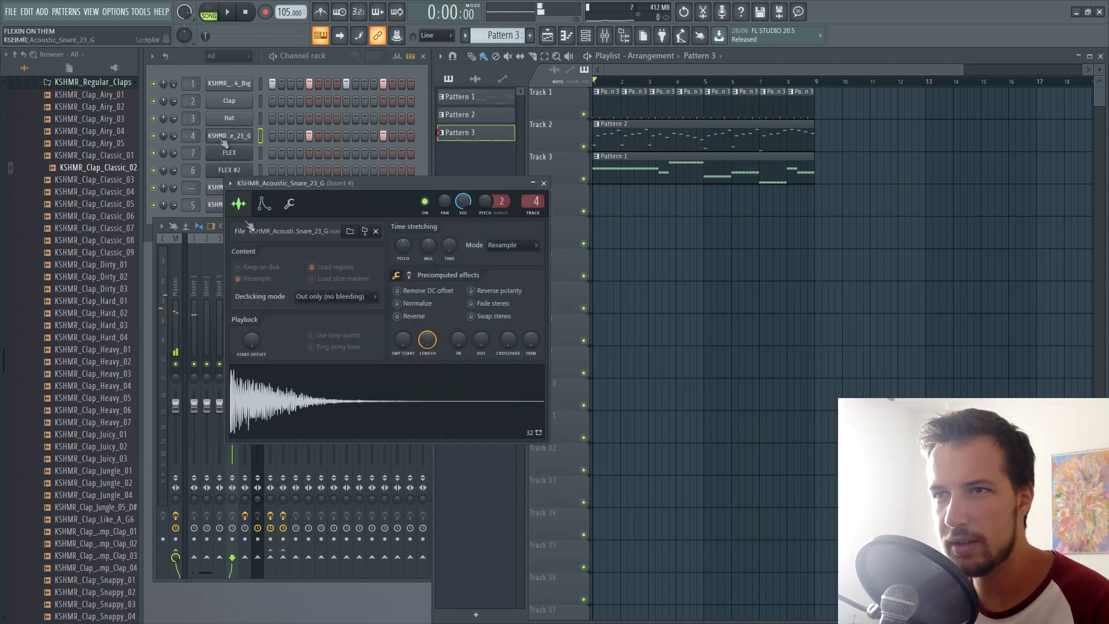
# - Close the snare's sample settings and the mixer, and play the arrangement in song mode
pyautogui.click(548, 187)
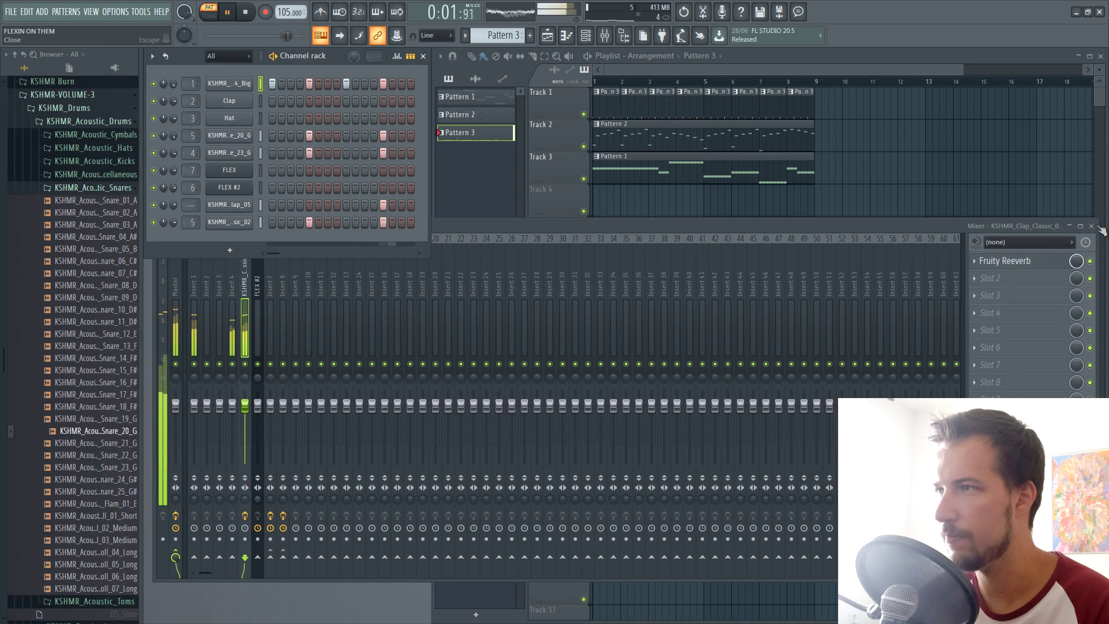
pyautogui.click(1091, 228)
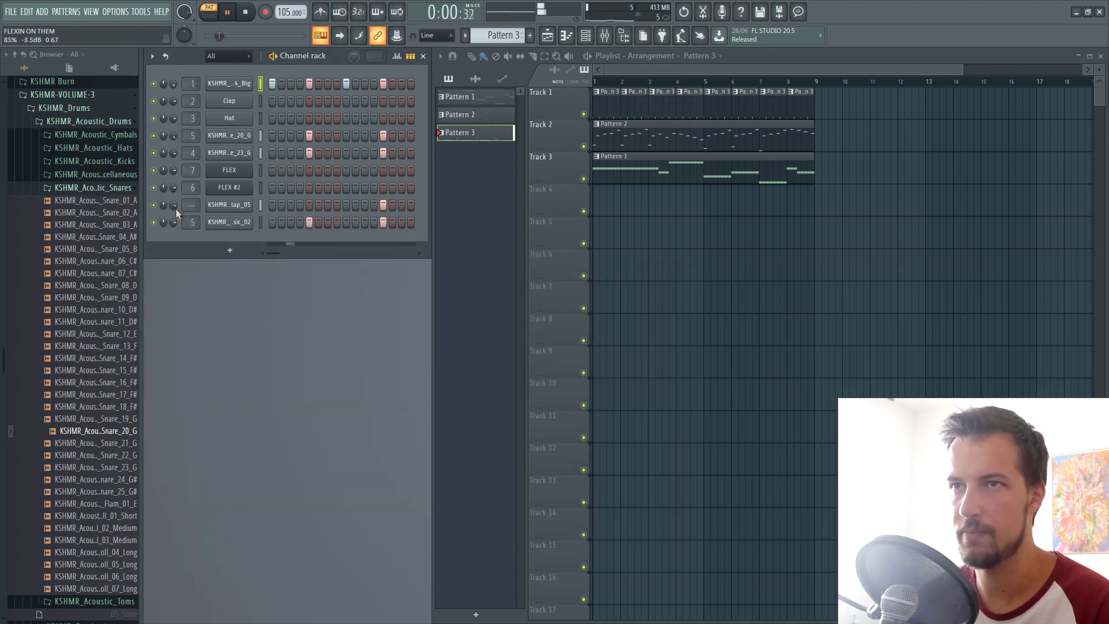
pyautogui.press('l')
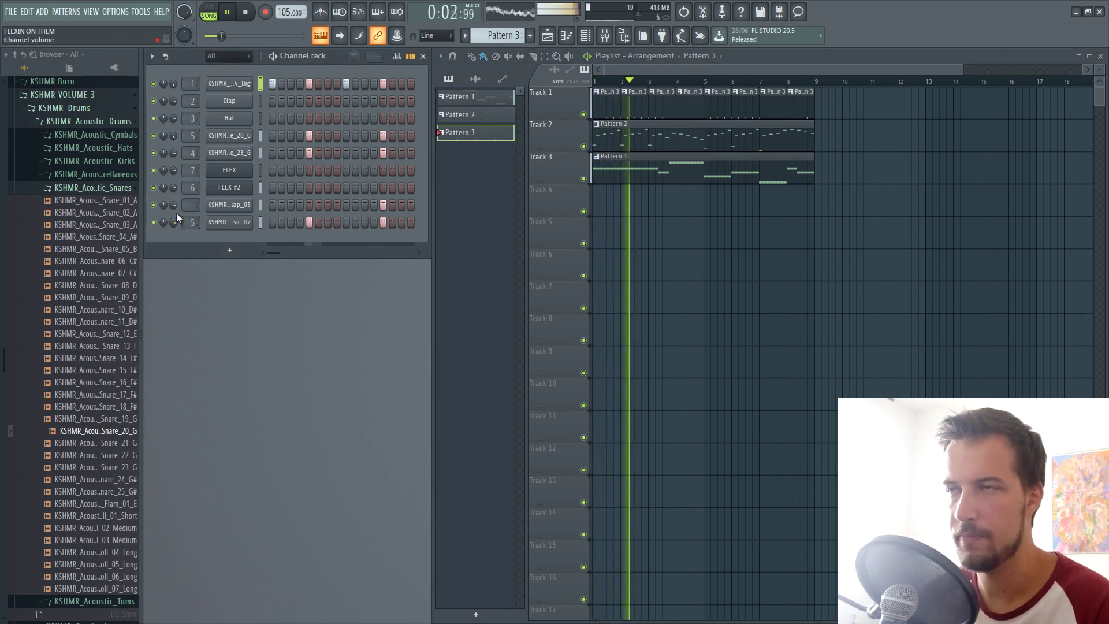
# - Clone the FLEX #2 channel and create a new Pattern 4 for the copy
pyautogui.rightClick(241, 187)
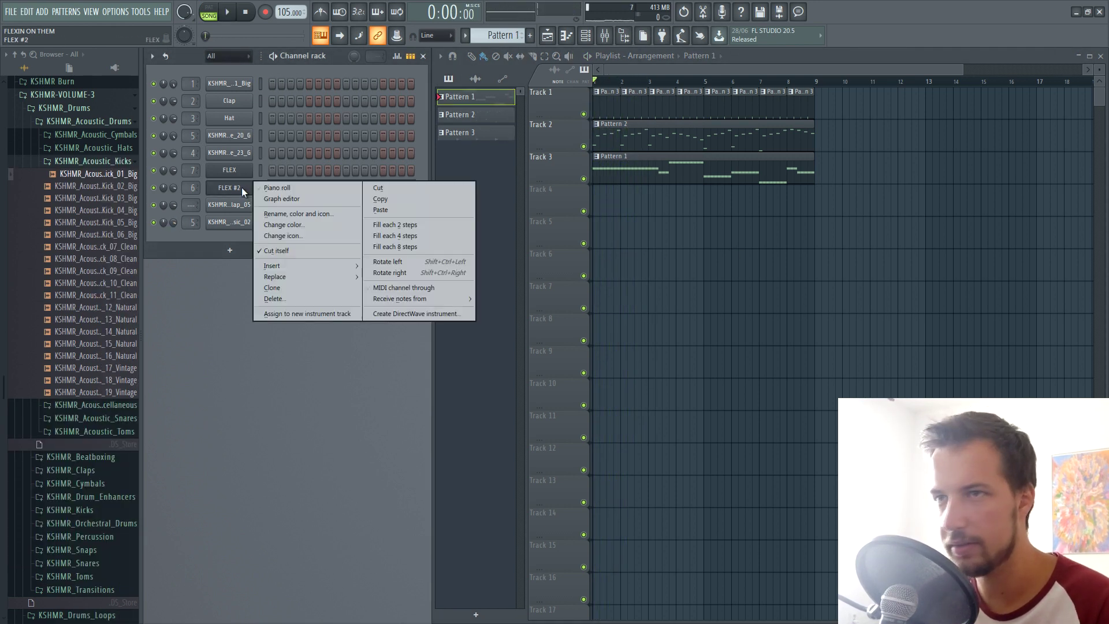
pyautogui.click(337, 289)
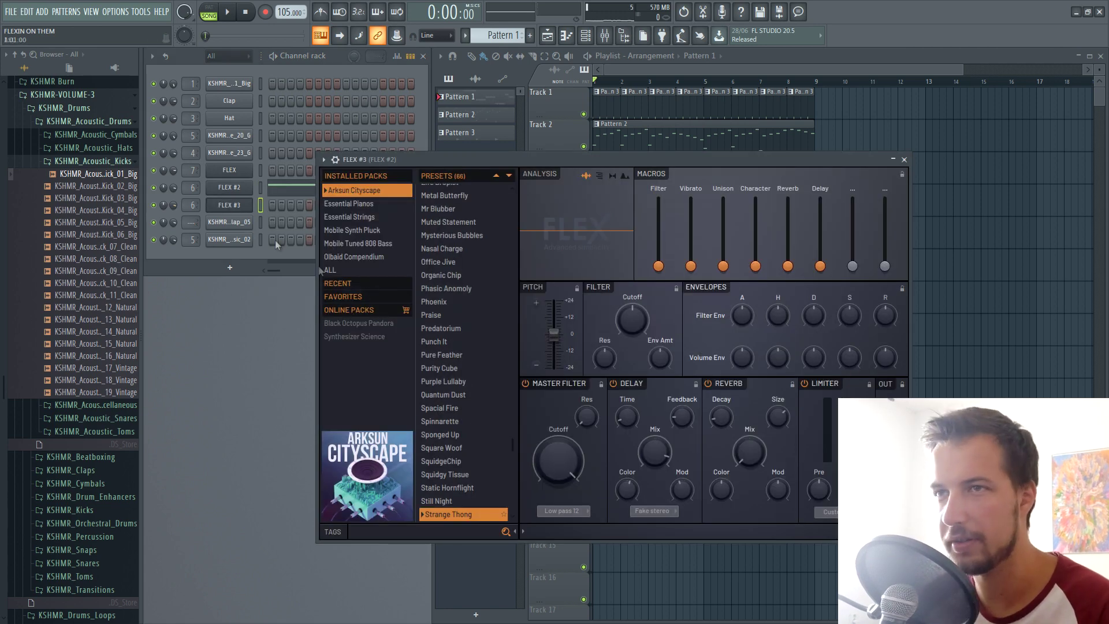
pyautogui.click(529, 35)
pyautogui.press('Return')
# - In the FLEX #3 piano roll, delete every repeated note except the first one at each pitch change
pyautogui.click(261, 202)
pyautogui.moveTo(198, 357); pyautogui.dragTo(365, 439)
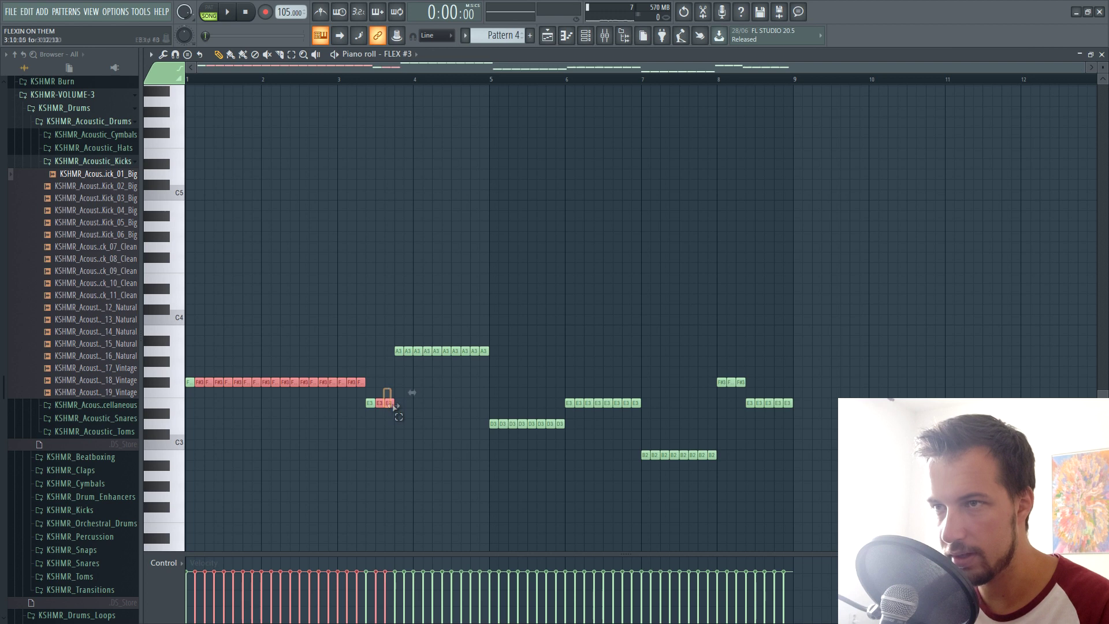
pyautogui.moveTo(409, 349); pyautogui.dragTo(503, 382)
pyautogui.moveTo(502, 422); pyautogui.dragTo(564, 439)
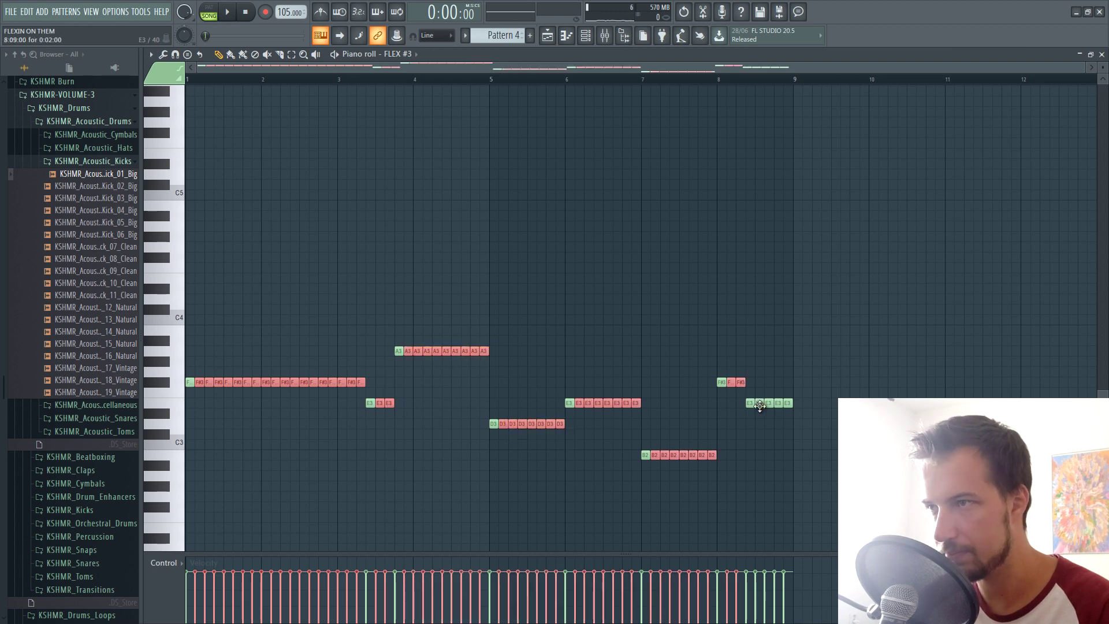
pyautogui.press('Delete')
# - Apply Quick legato to the remaining notes, extend the last E3 note to the end of bar 8 and close the piano roll
pyautogui.click(163, 54)
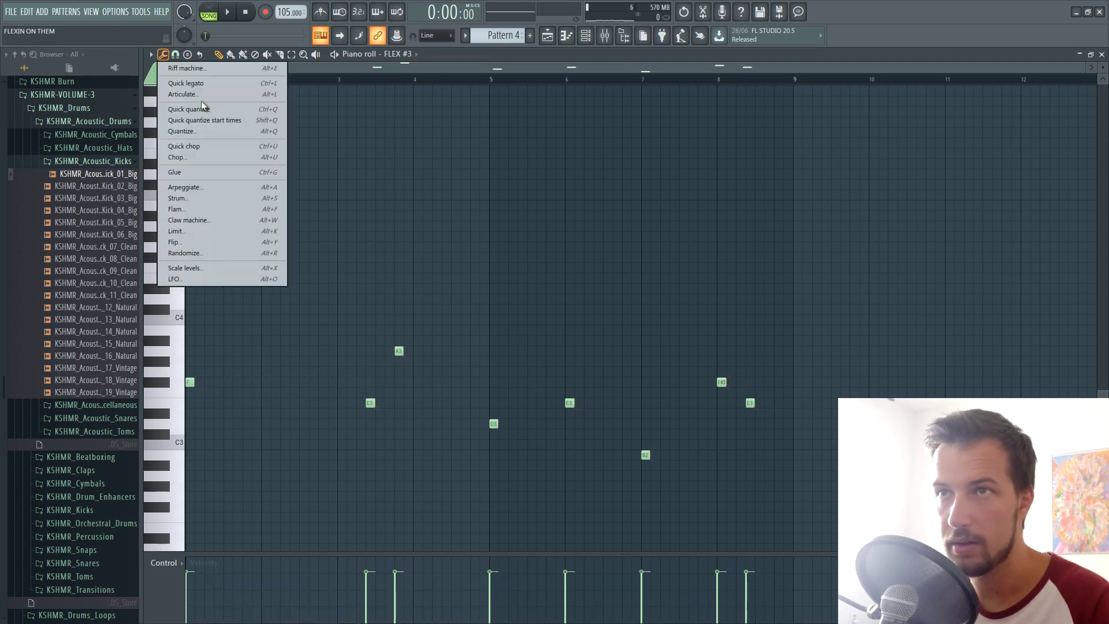
pyautogui.click(201, 84)
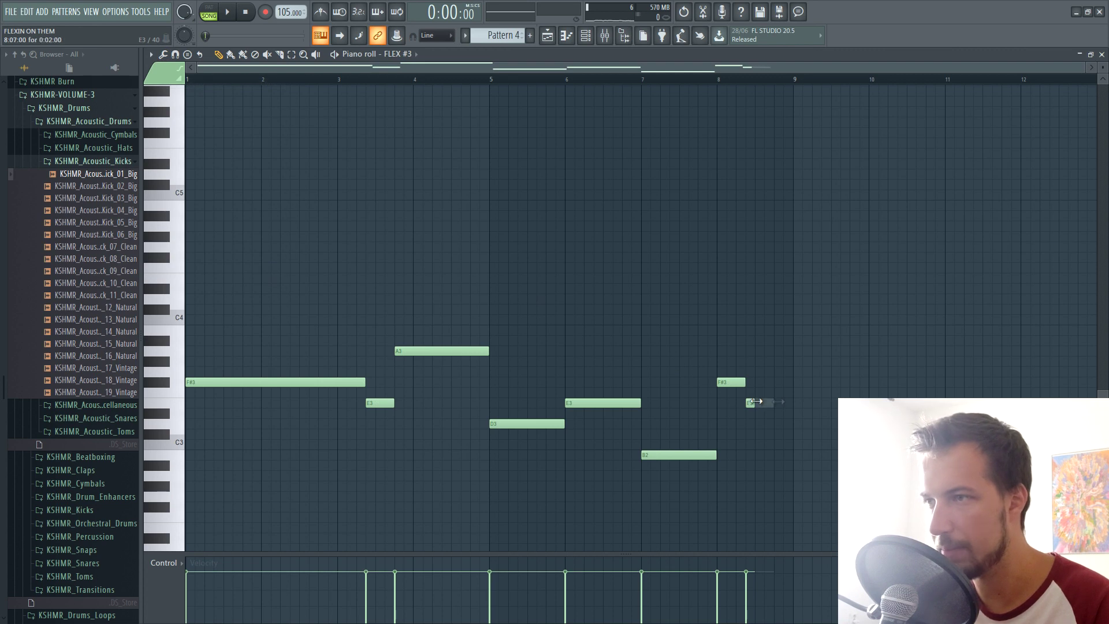
pyautogui.click(1102, 54)
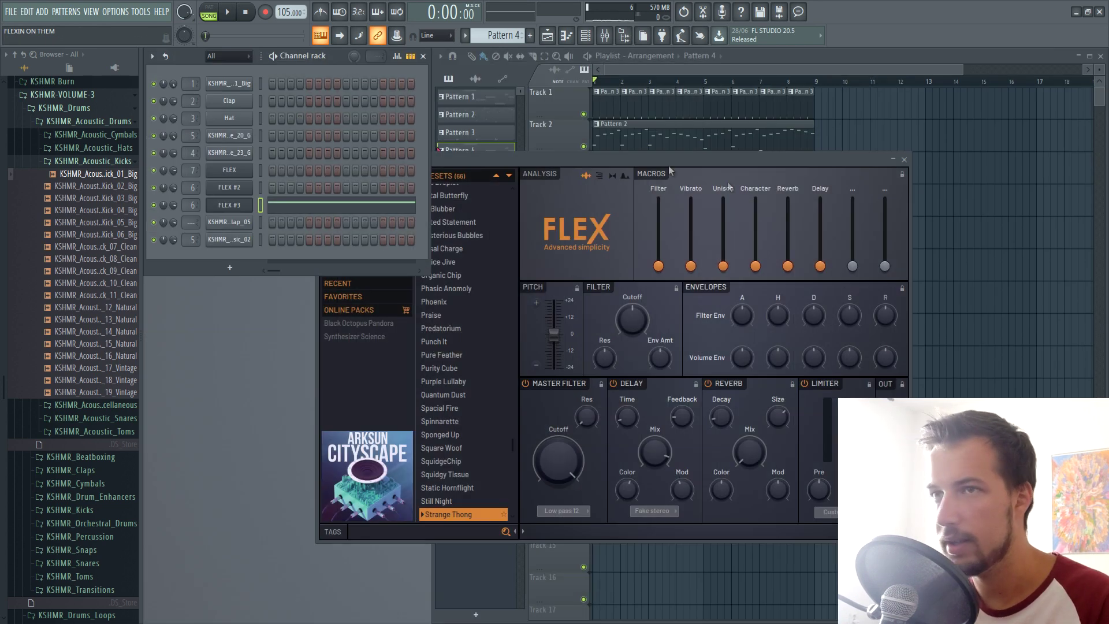
# - Filter the FLEX #3 presets of Arksun Cityscape by the Bell type and load Purple Lullaby
pyautogui.click(222, 206)
pyautogui.moveTo(421, 487)
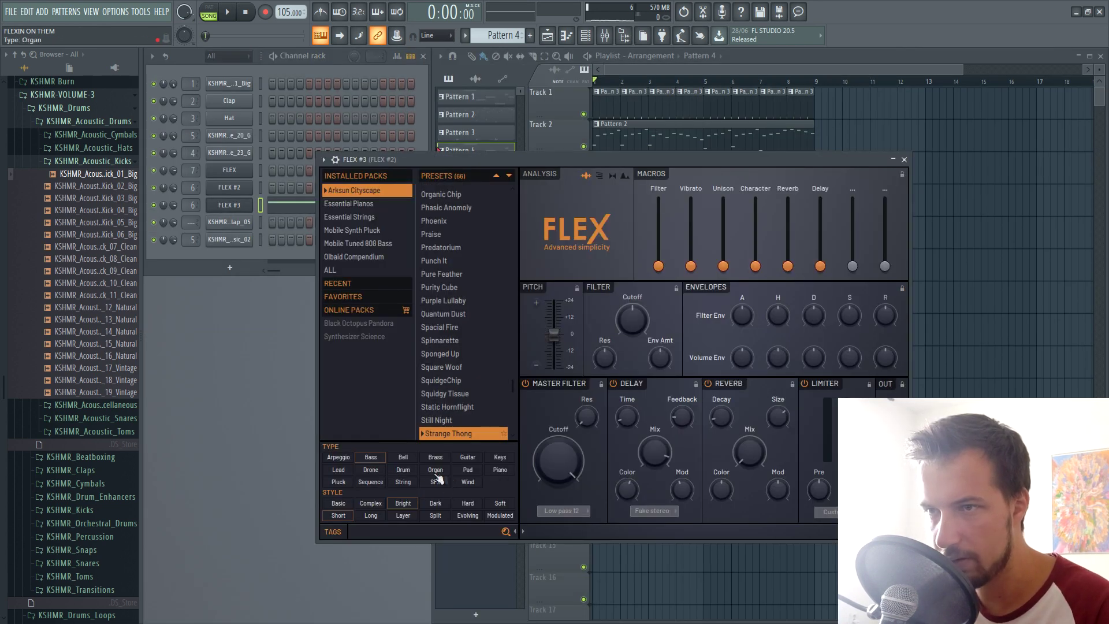
pyautogui.click(403, 457)
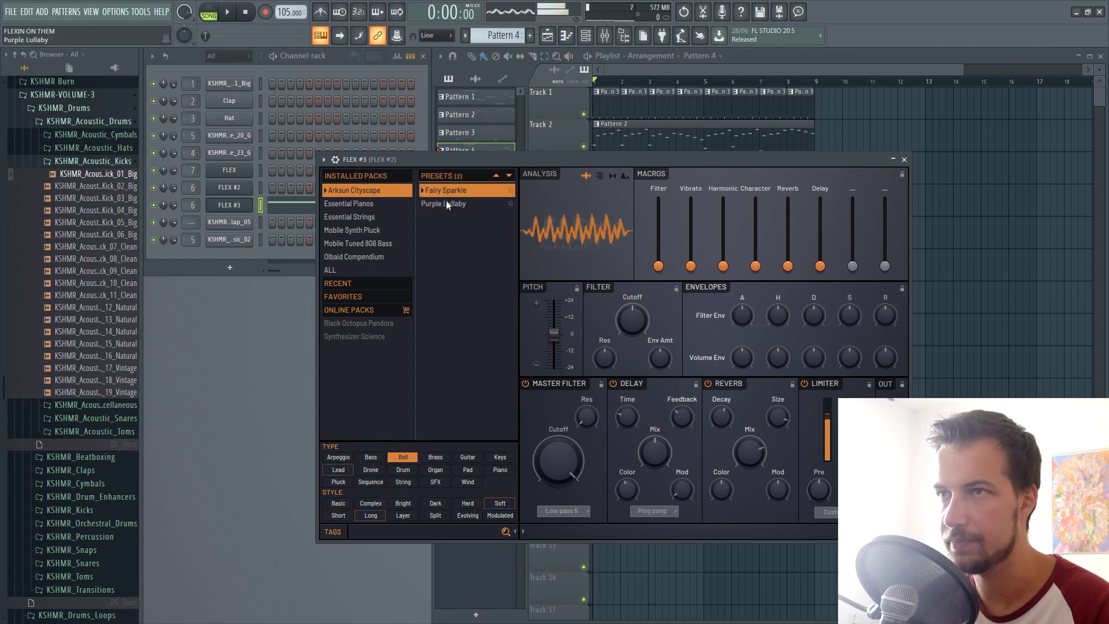
pyautogui.click(446, 205)
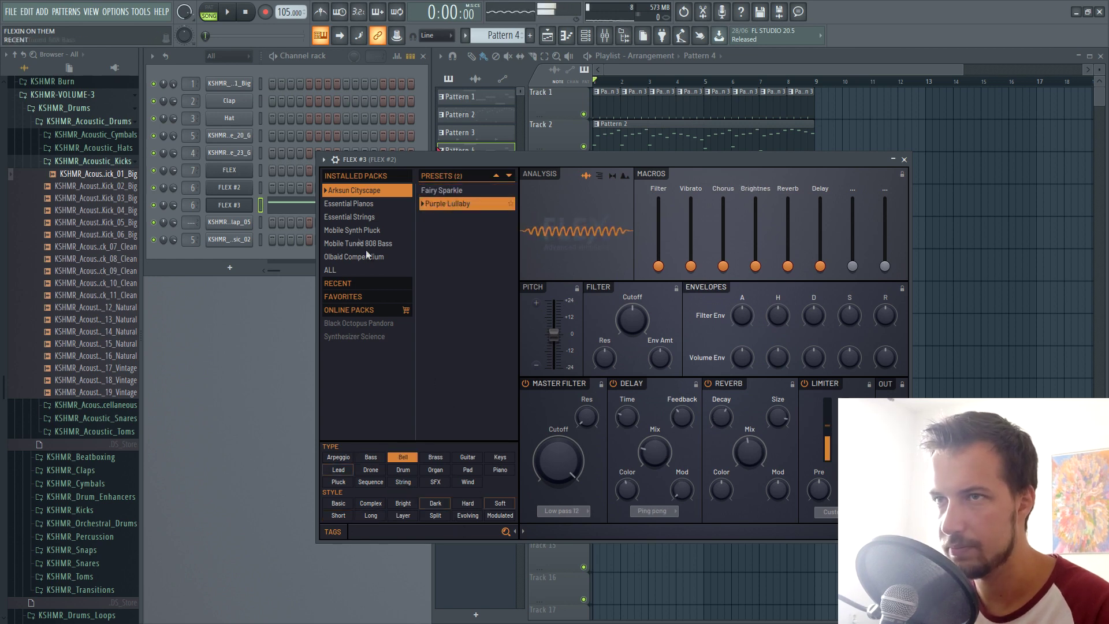
# - Stack A5 and C#6 above the opening F#5 note in the FLEX #3 piano roll to form a chord
pyautogui.press('F7')
pyautogui.click(189, 288)
pyautogui.click(189, 246)
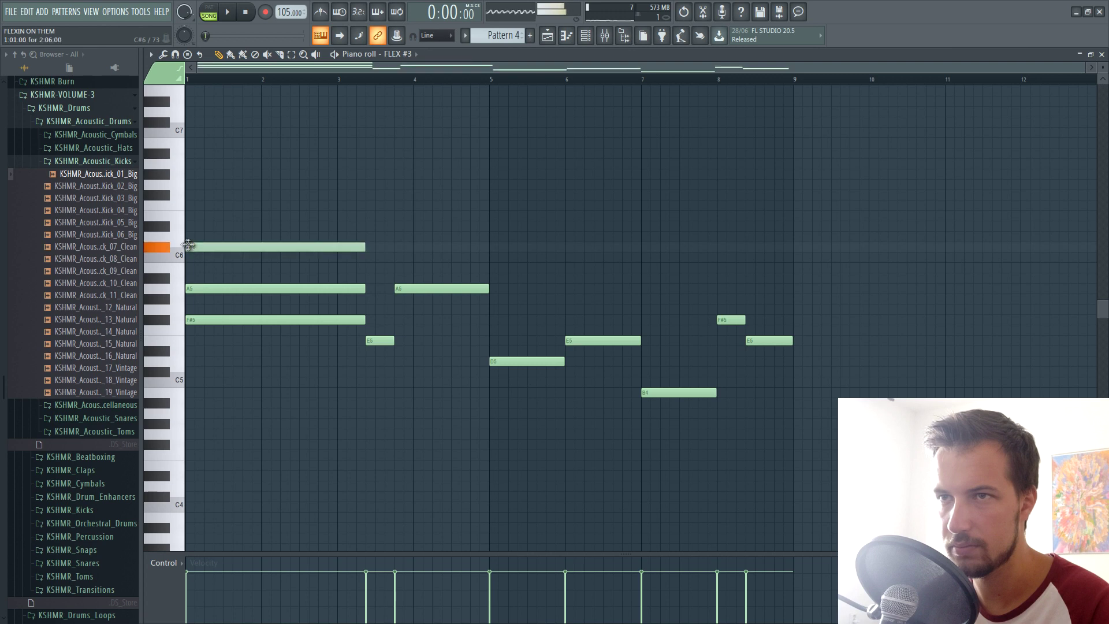
# - Raise the first chord's A5 note one octave to A6 and build an E5, G#5 and B5 chord after it
pyautogui.click(225, 11)
pyautogui.moveTo(303, 272); pyautogui.dragTo(309, 300)
pyautogui.hotkey('ctrl', 'Up')
pyautogui.press('space')
pyautogui.hotkey('ctrl', 'd')
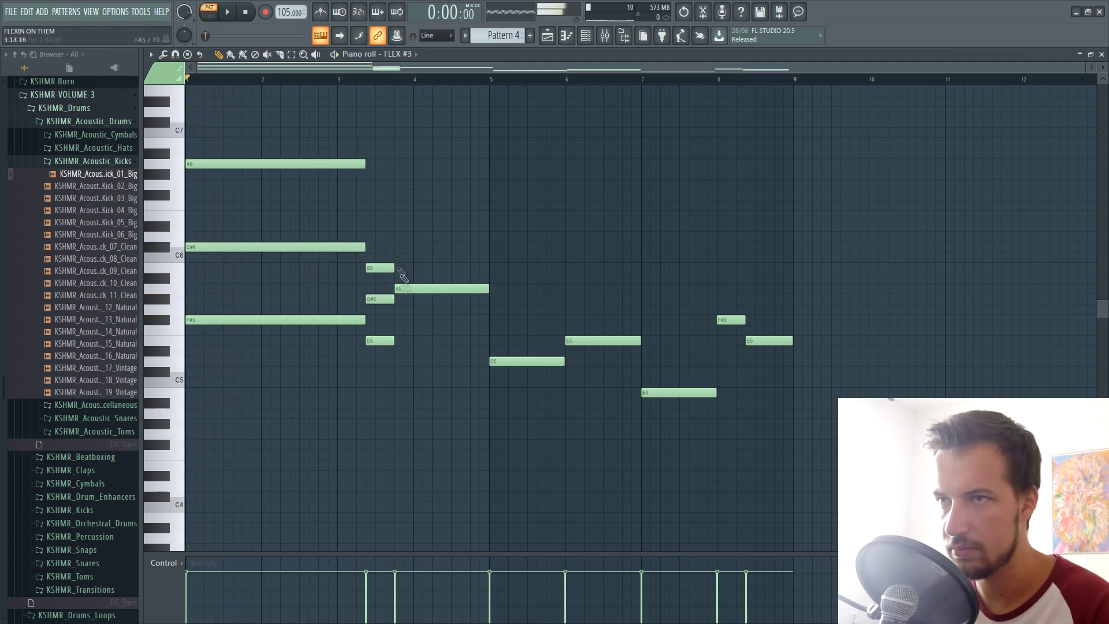
# - Build three-note chords on the remaining A5, D5, E5, B4, F#5 and final E5 root notes
pyautogui.click(400, 247)
pyautogui.click(400, 216)
pyautogui.click(495, 319)
pyautogui.click(495, 288)
pyautogui.click(570, 299)
pyautogui.click(570, 267)
pyautogui.click(646, 361)
pyautogui.click(646, 319)
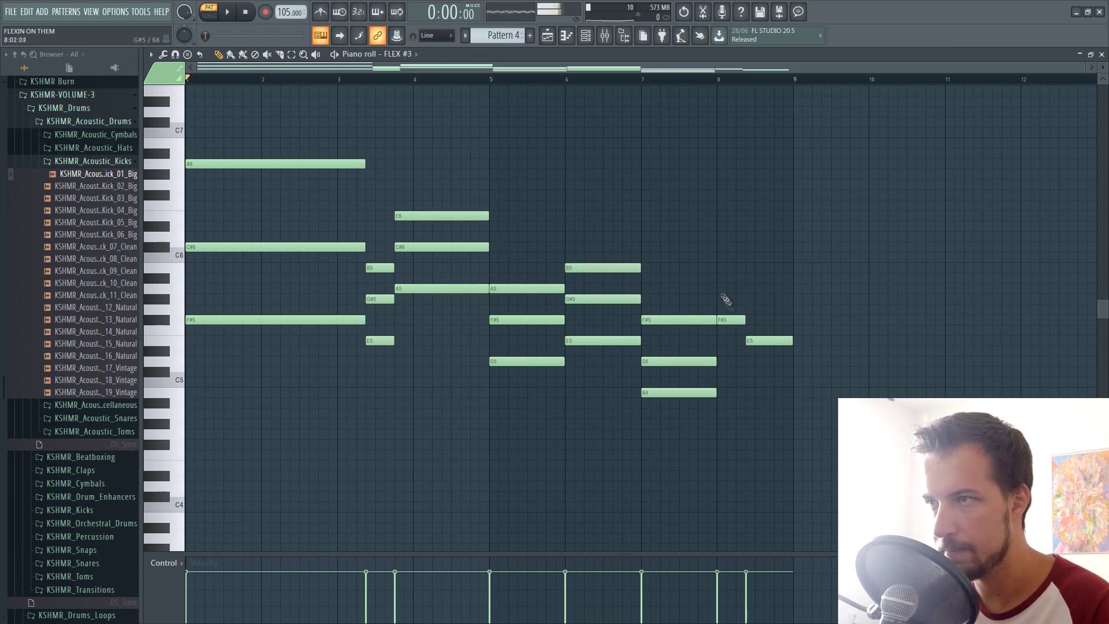
pyautogui.click(750, 267)
pyautogui.keyDown('ctrl'); pyautogui.keyDown('shift'); pyautogui.click(750, 298); pyautogui.keyUp('shift'); pyautogui.keyUp('ctrl')
pyautogui.keyDown('ctrl'); pyautogui.keyDown('shift'); pyautogui.click(732, 289); pyautogui.keyUp('shift'); pyautogui.keyUp('ctrl')
# - Raise the middle notes of all chords after the first by one octave, play the pattern and close the piano roll
pyautogui.hotkey('ctrl', 'Up')
pyautogui.press('space')
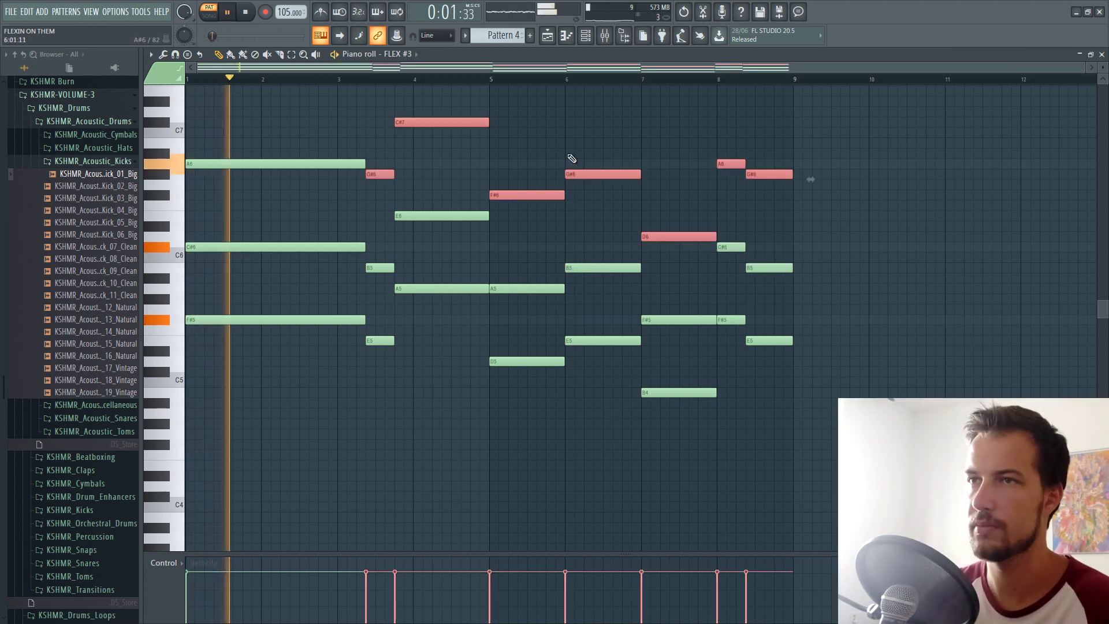
pyautogui.hotkey('ctrl', 'd')
pyautogui.click(351, 79)
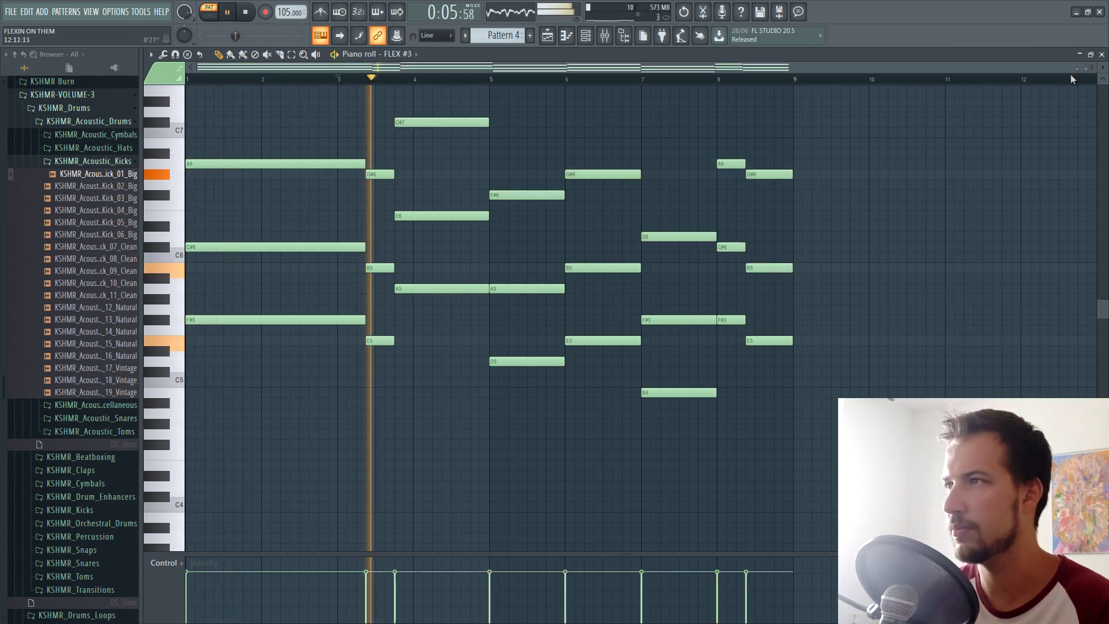
pyautogui.click(1103, 54)
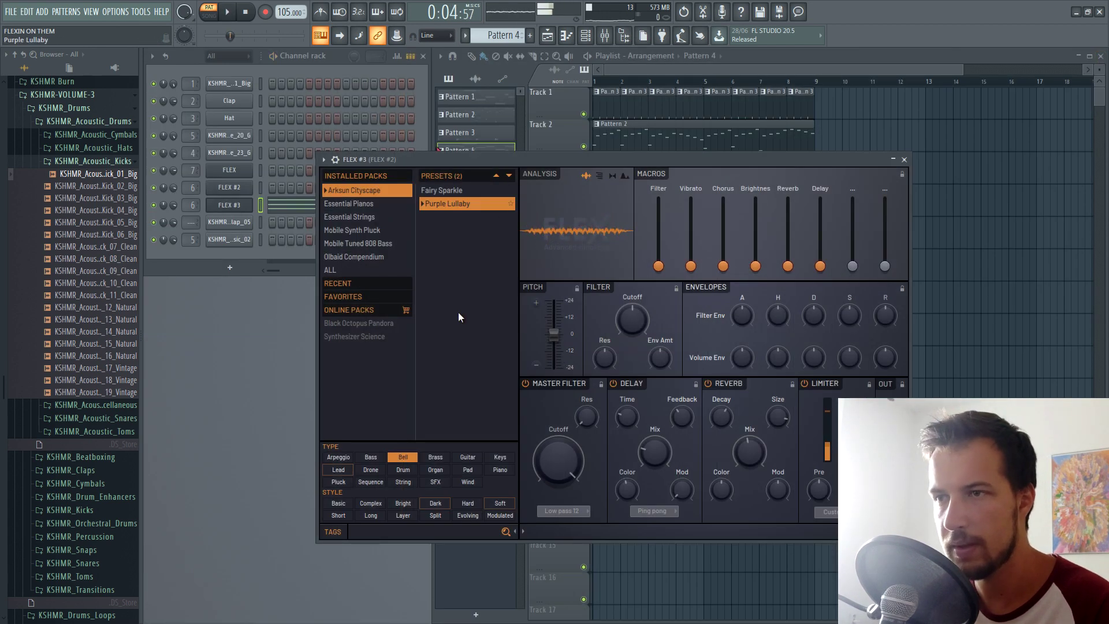
# - Filter the FLEX #3 presets by the Keys type, load Alumin Sun and play the chords with it
pyautogui.click(501, 457)
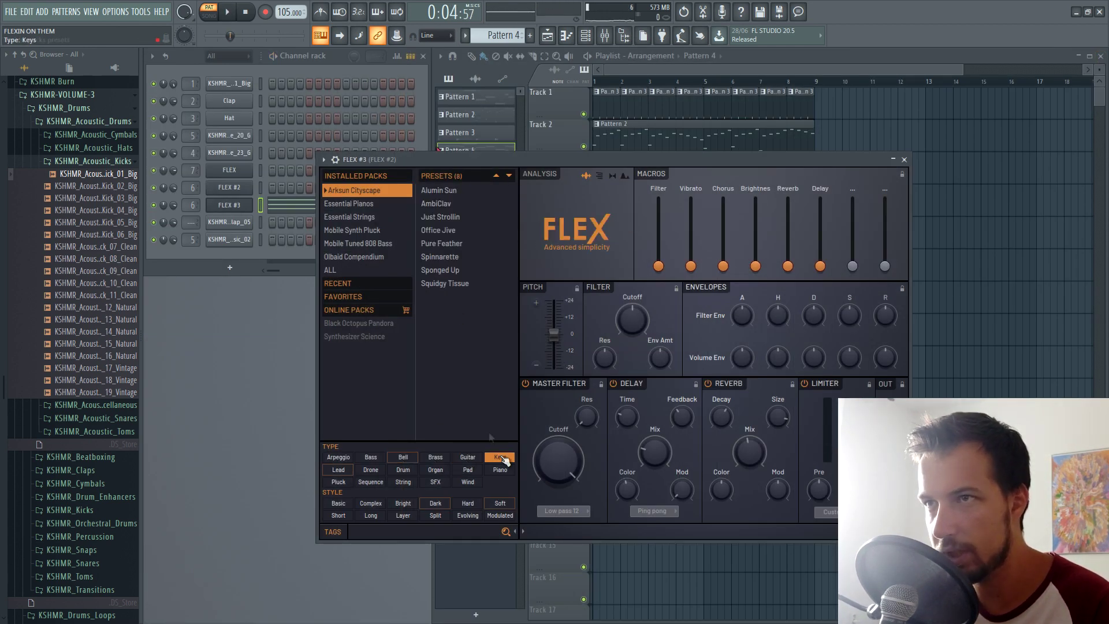
pyautogui.click(456, 190)
pyautogui.press('space')
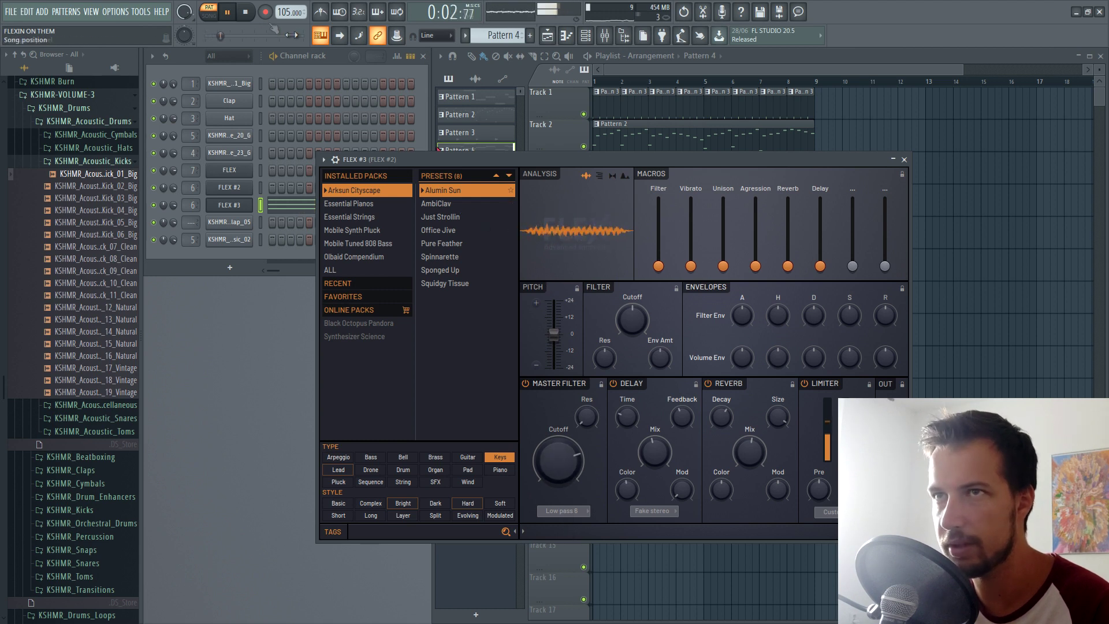
pyautogui.press('space')
# - Adjust the master filter cutoff, set the filter envelope sustain to 0%, and close FLEX #3 to listen
pyautogui.moveTo(565, 465); pyautogui.dragTo(570, 487)
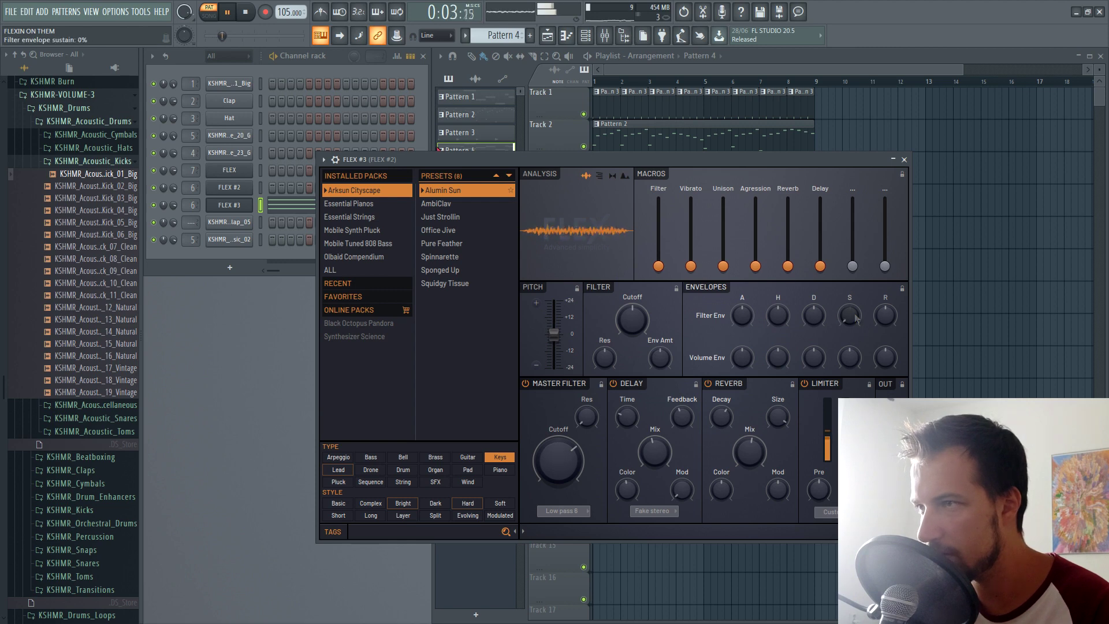
pyautogui.press('space')
pyautogui.moveTo(723, 266); pyautogui.dragTo(726, 118)
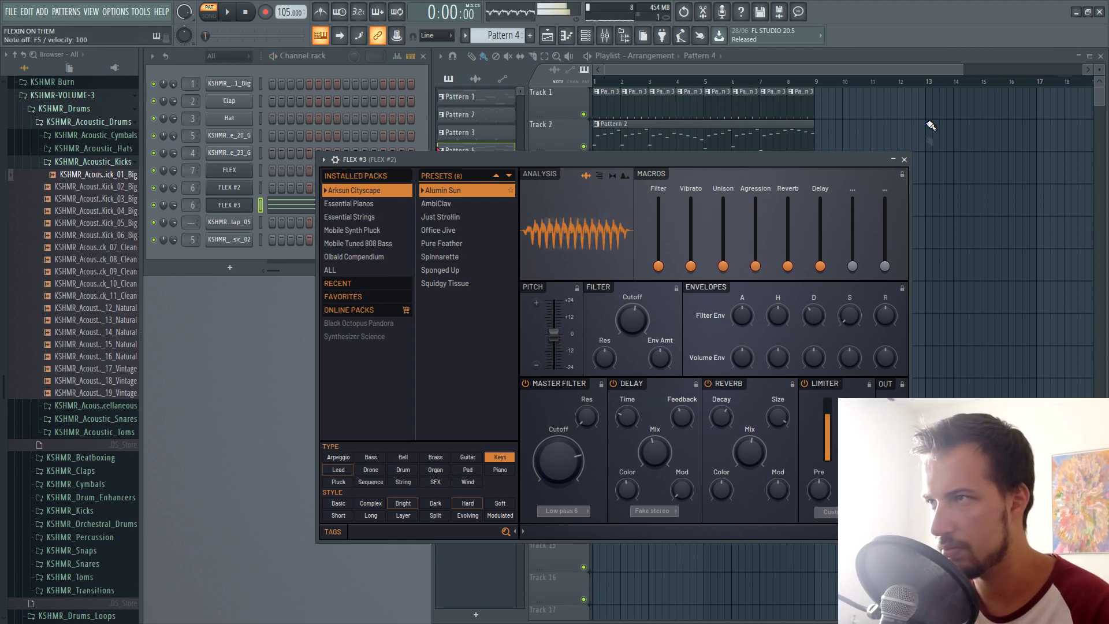
pyautogui.click(904, 159)
pyautogui.press('space')
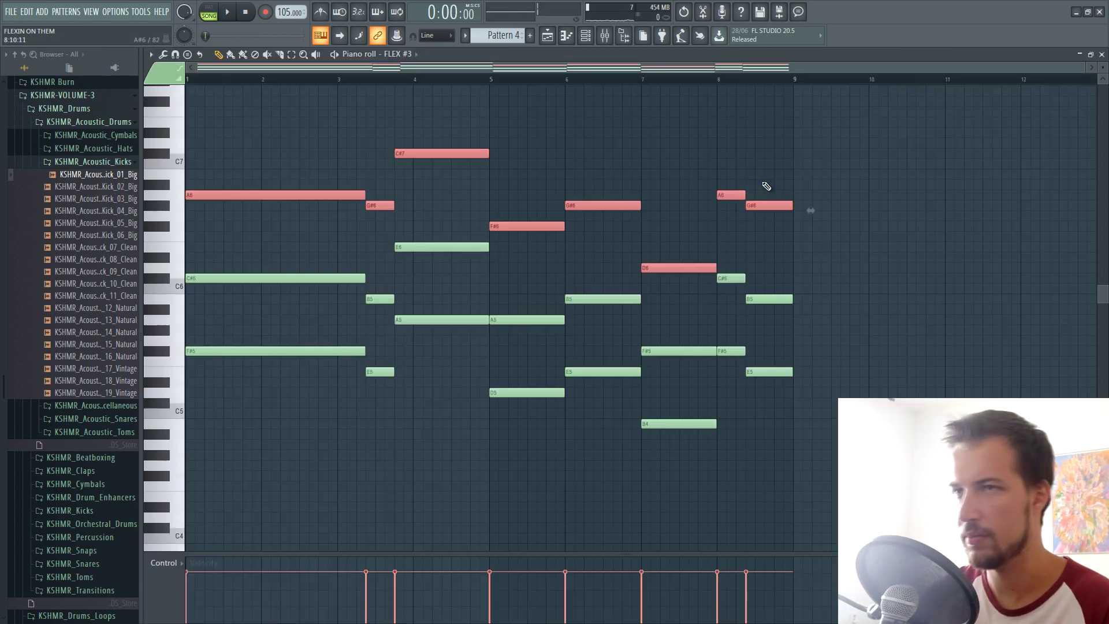
# - Lower the selected top notes of all FLEX #3 chords by one octave, play the song and deselect them
pyautogui.hotkey('ctrl', 'Down')
pyautogui.press('space')
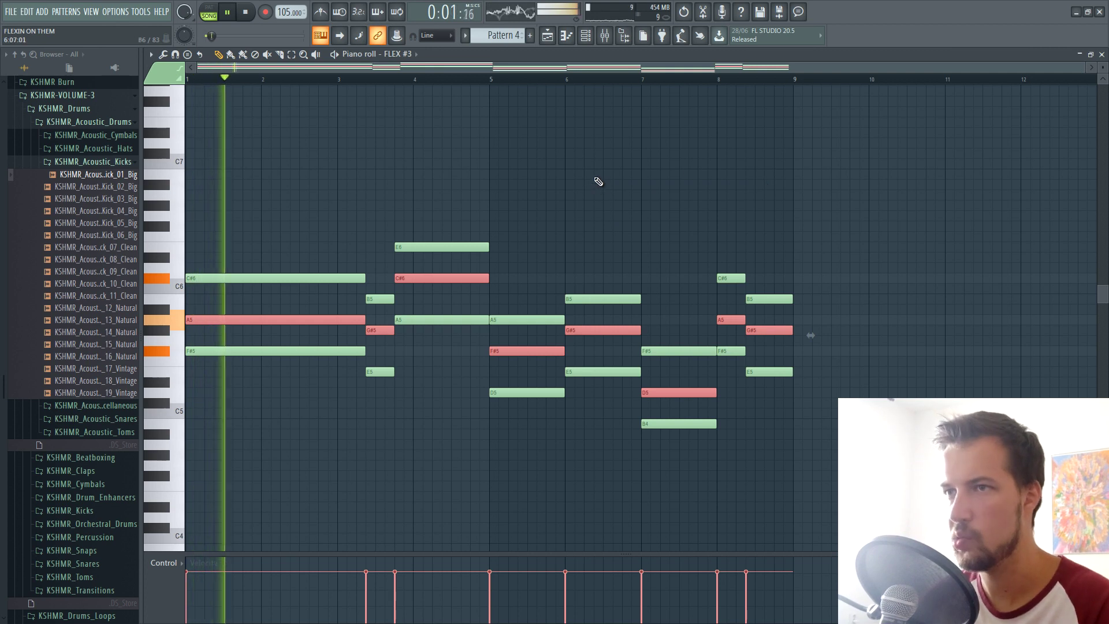
pyautogui.scroll(2, 597, 181)
pyautogui.click(572, 195)
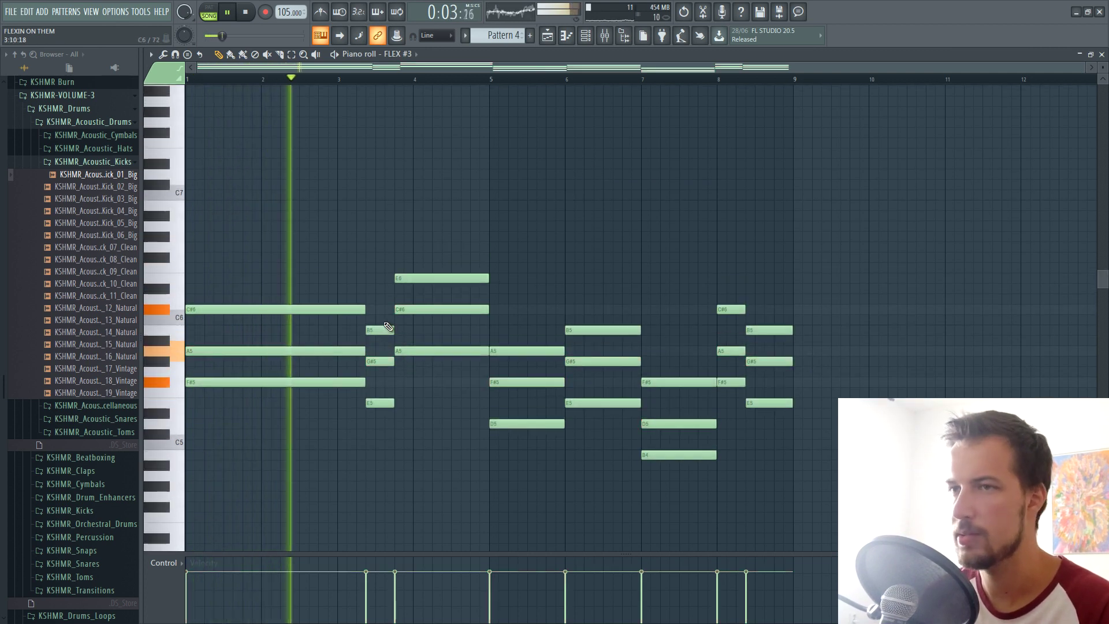
# - Delete the short E5, G#5 and B5 chord in bar 3 and select the chord that follows it
pyautogui.rightClick(382, 330)
pyautogui.rightClick(382, 361)
pyautogui.rightClick(383, 402)
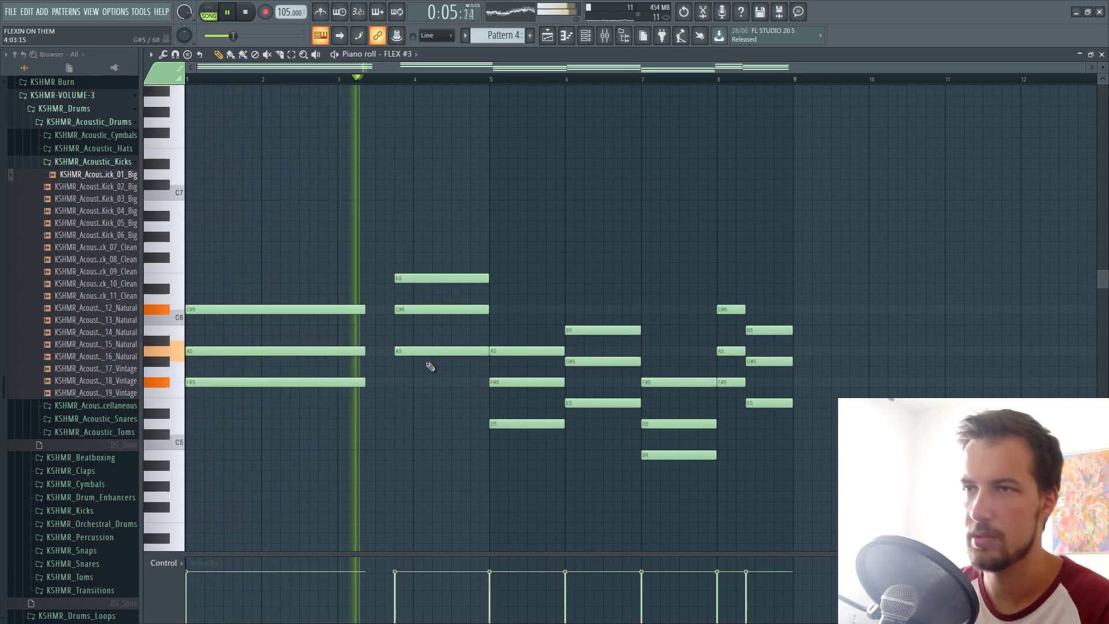
pyautogui.moveTo(432, 263); pyautogui.dragTo(421, 350)
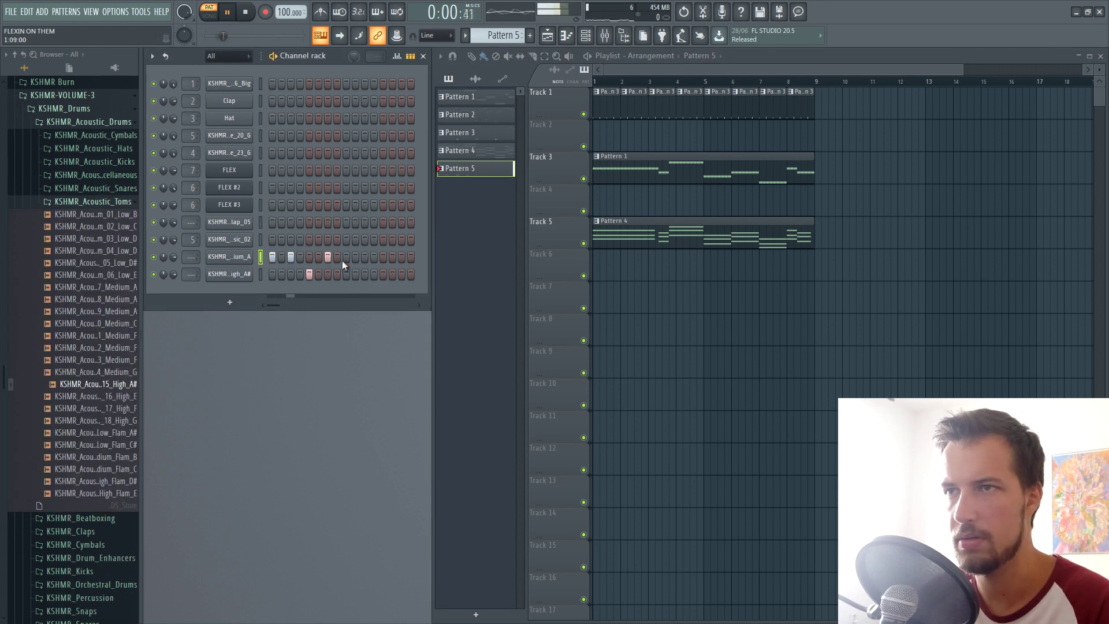
# - Repeat the Pattern 6 and Pattern 5 clips along track 2 up to the end of bar 8
pyautogui.click(345, 259)
pyautogui.click(361, 258)
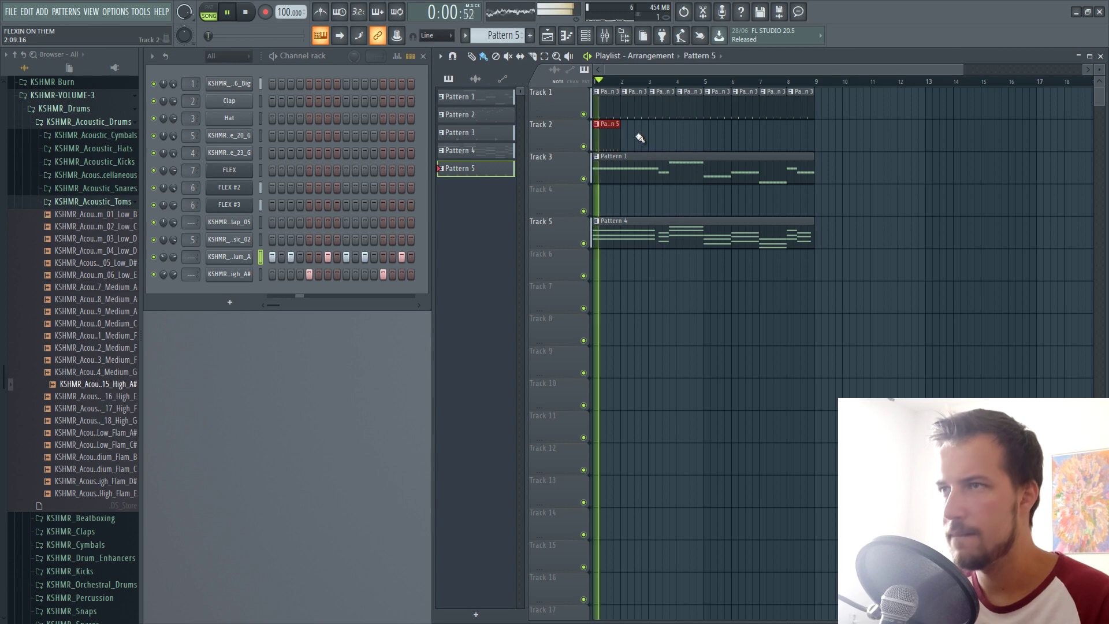
pyautogui.moveTo(640, 138); pyautogui.dragTo(803, 130)
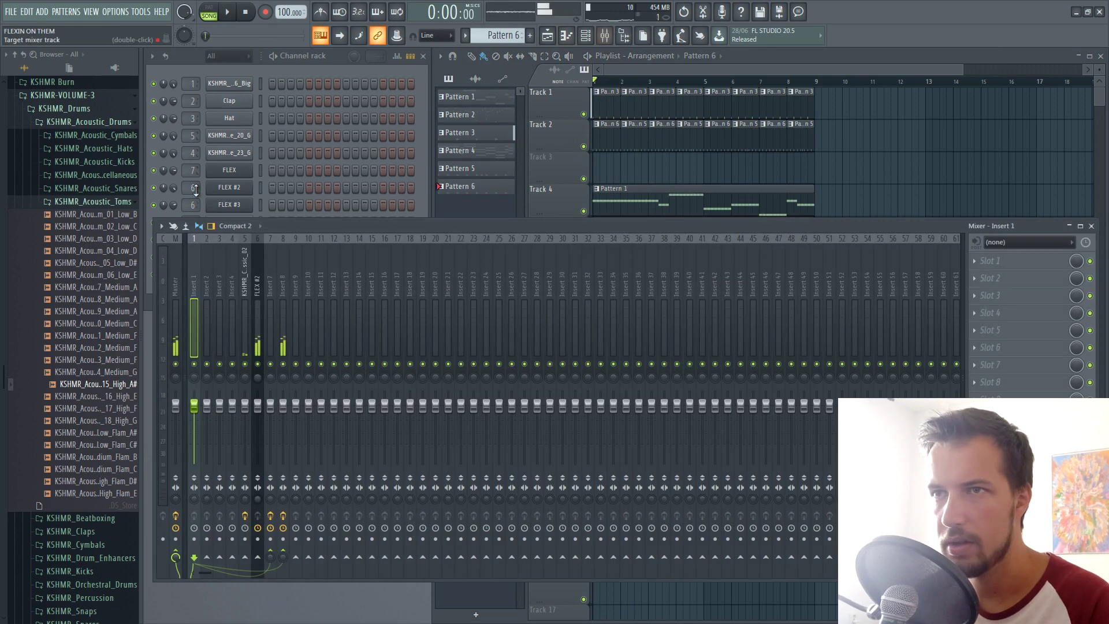
# - Load FabFilter Pro-L from the plugin database into slot 9 of the master channel
pyautogui.click(126, 69)
pyautogui.scroll(10, 92, 268)
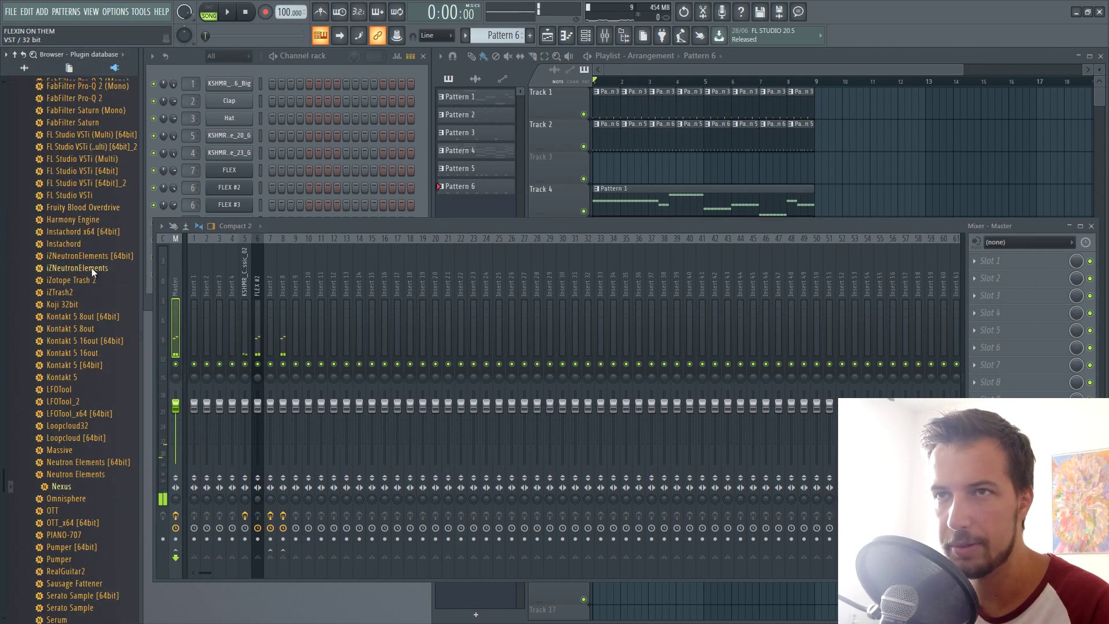
pyautogui.scroll(-8, 82, 231)
pyautogui.moveTo(98, 243); pyautogui.dragTo(1011, 398)
pyautogui.moveTo(978, 325); pyautogui.dragTo(975, 325)
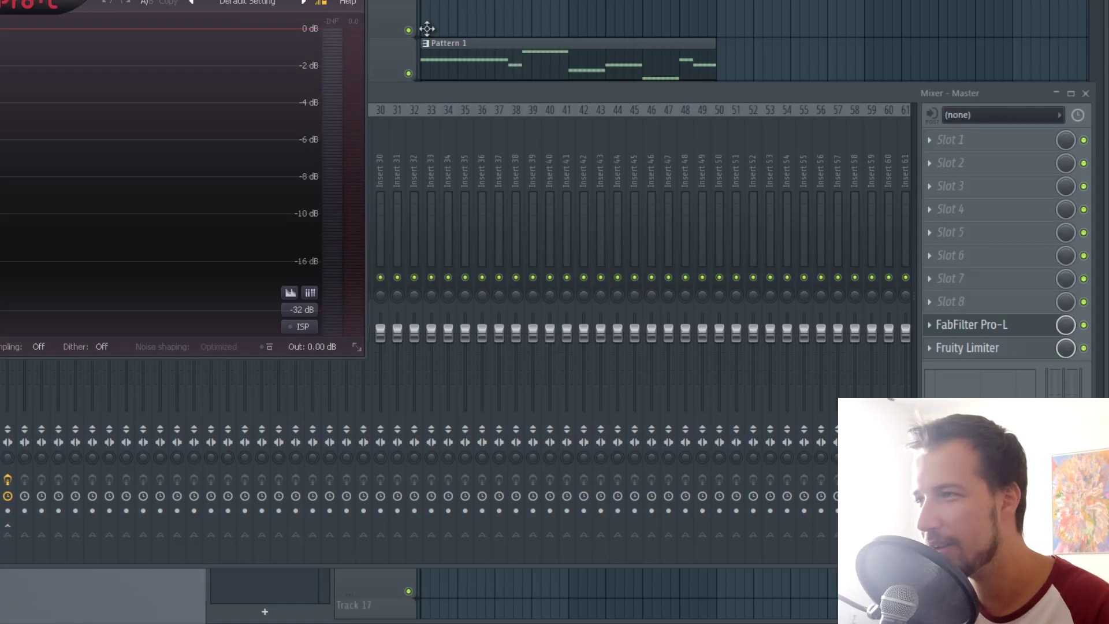
# - Try Fruity Limiter in slot 10 of the master channel, close its window and remove it from the slot
pyautogui.click(989, 324)
pyautogui.click(1035, 352)
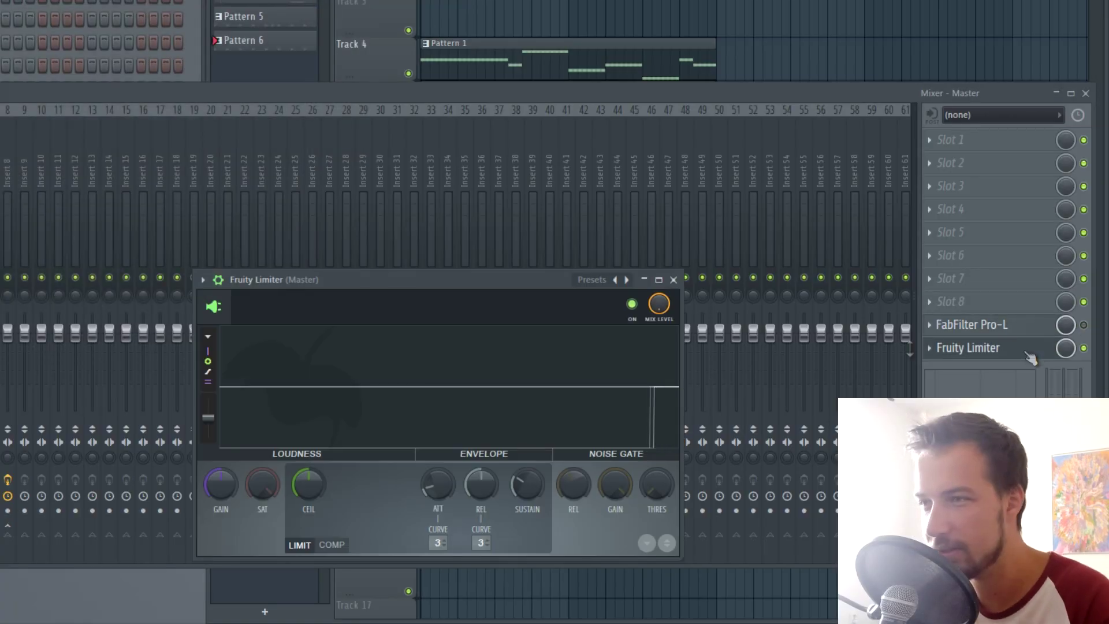
pyautogui.click(673, 281)
pyautogui.click(930, 348)
pyautogui.click(952, 270)
pyautogui.press('Return')
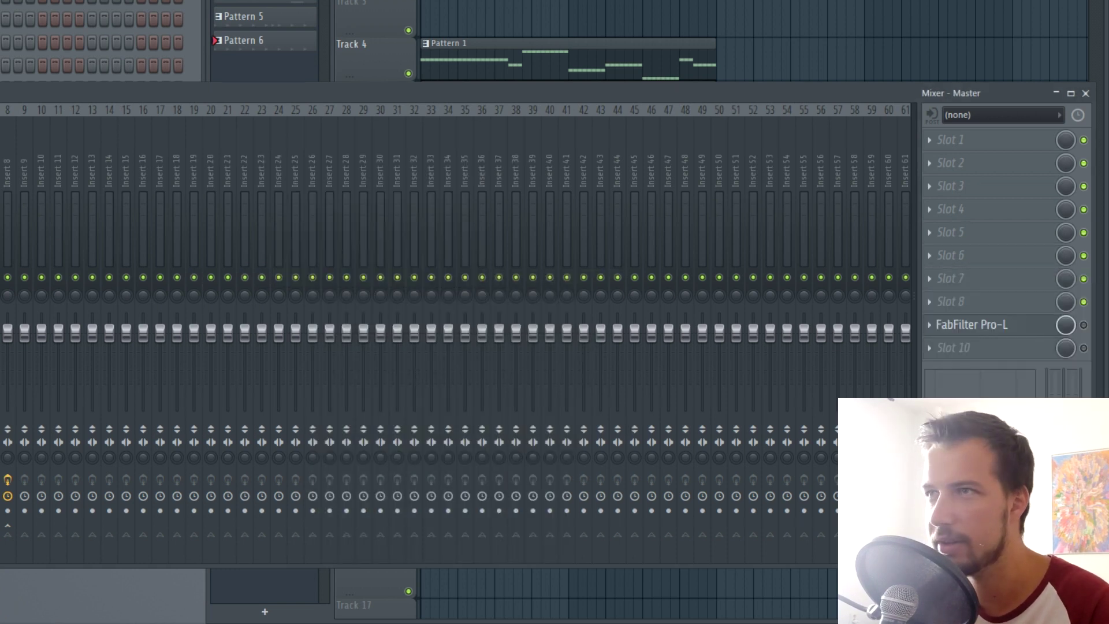
# - Play the full arrangement, stop it and bring up the master channel in the mixer
pyautogui.press('F5')
pyautogui.press('space')
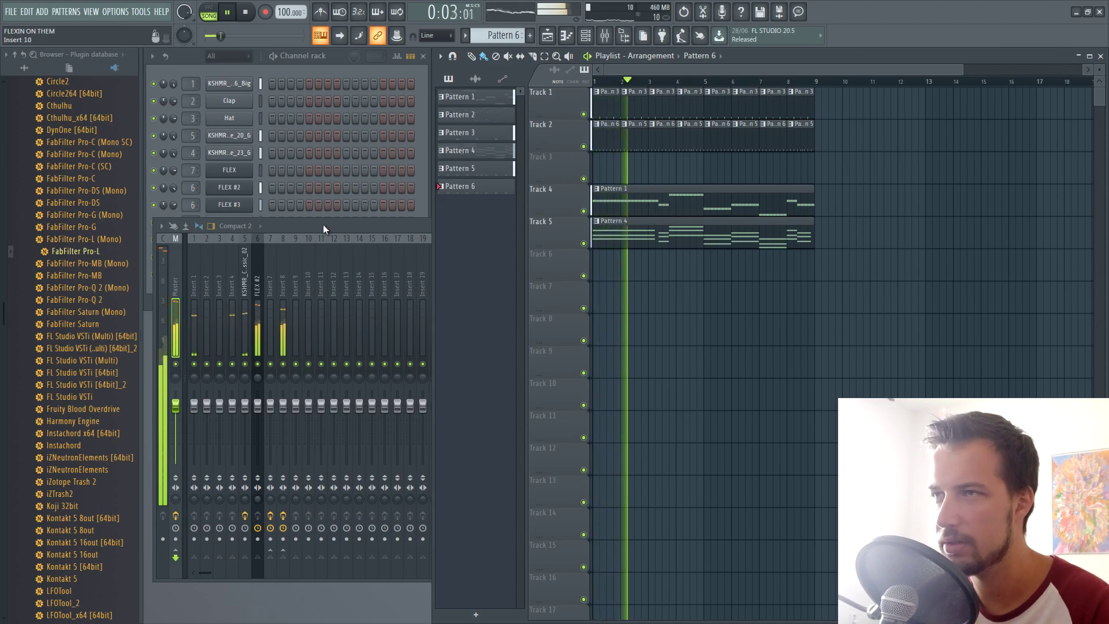
pyautogui.press('space')
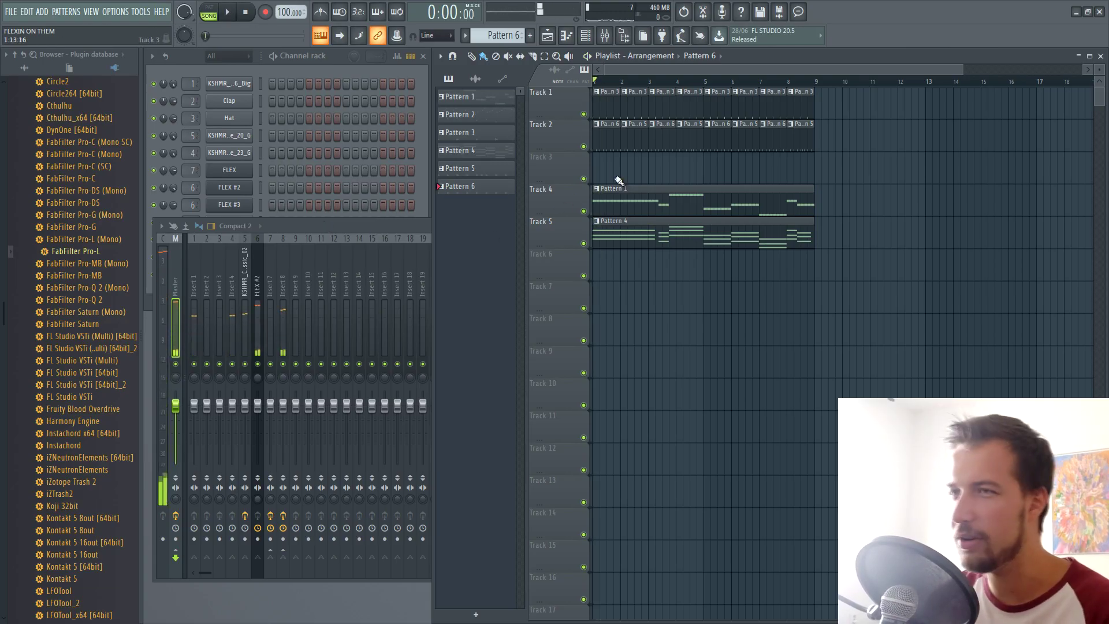
pyautogui.click(180, 257)
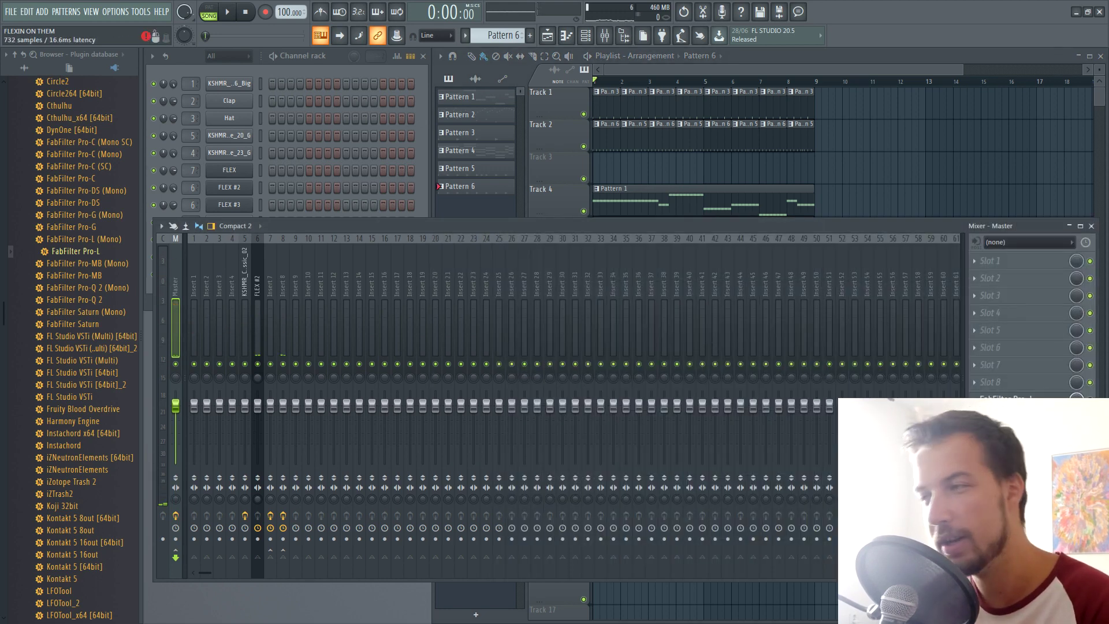
# - Close the mixer and play back the arrangement
pyautogui.click(1091, 226)
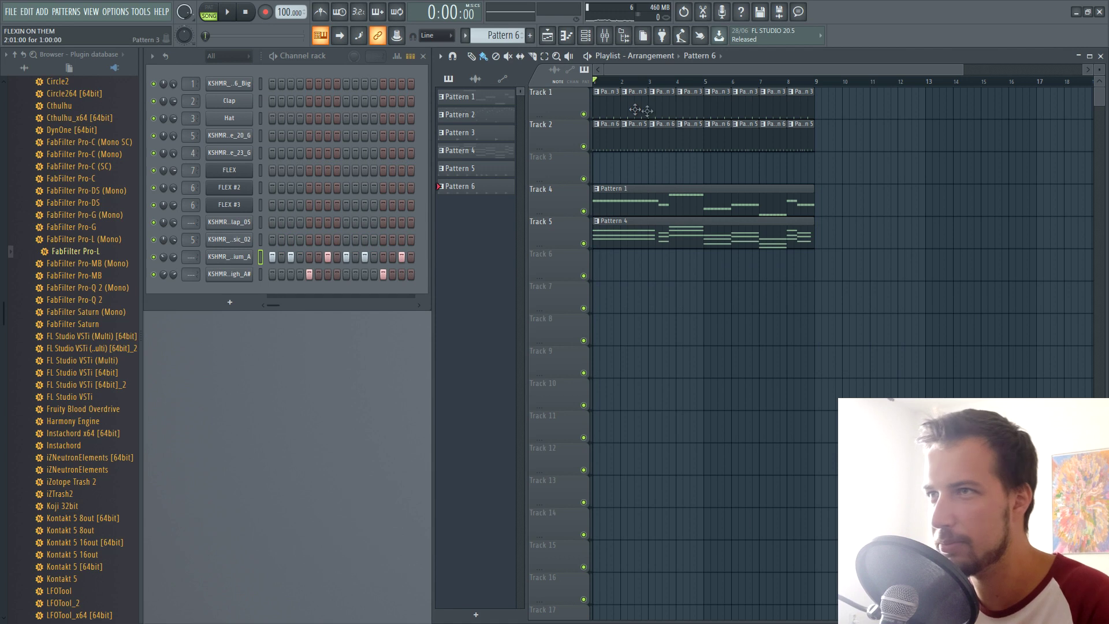
pyautogui.press('space')
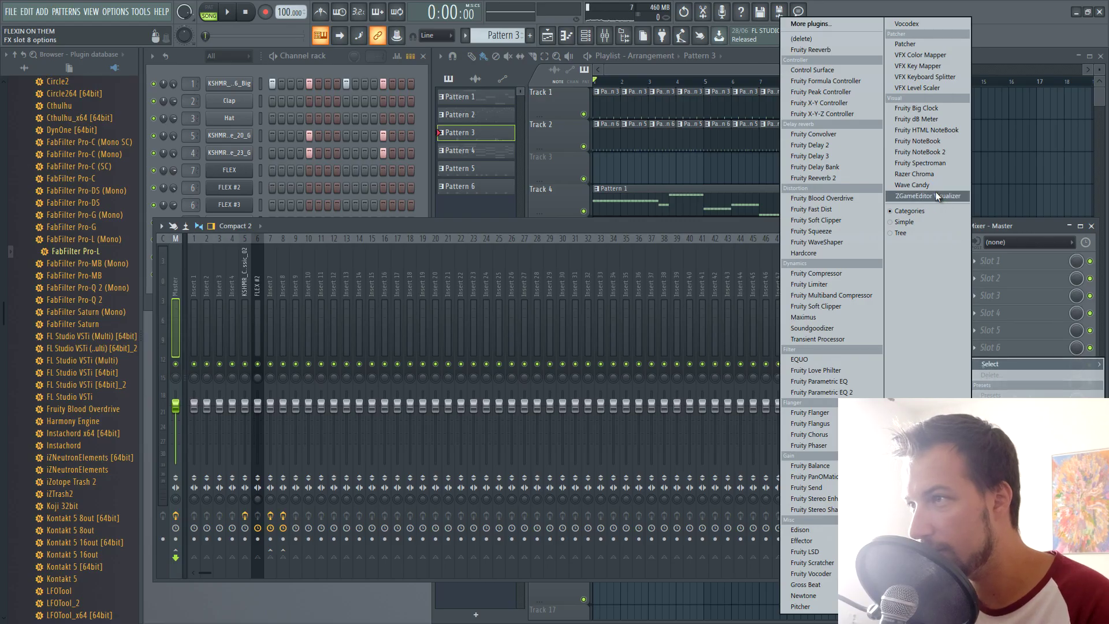
# - Load Wave Candy in slot 8 of the master with the Peak meter preset and place its meter over the playlist's empty end
pyautogui.click(927, 185)
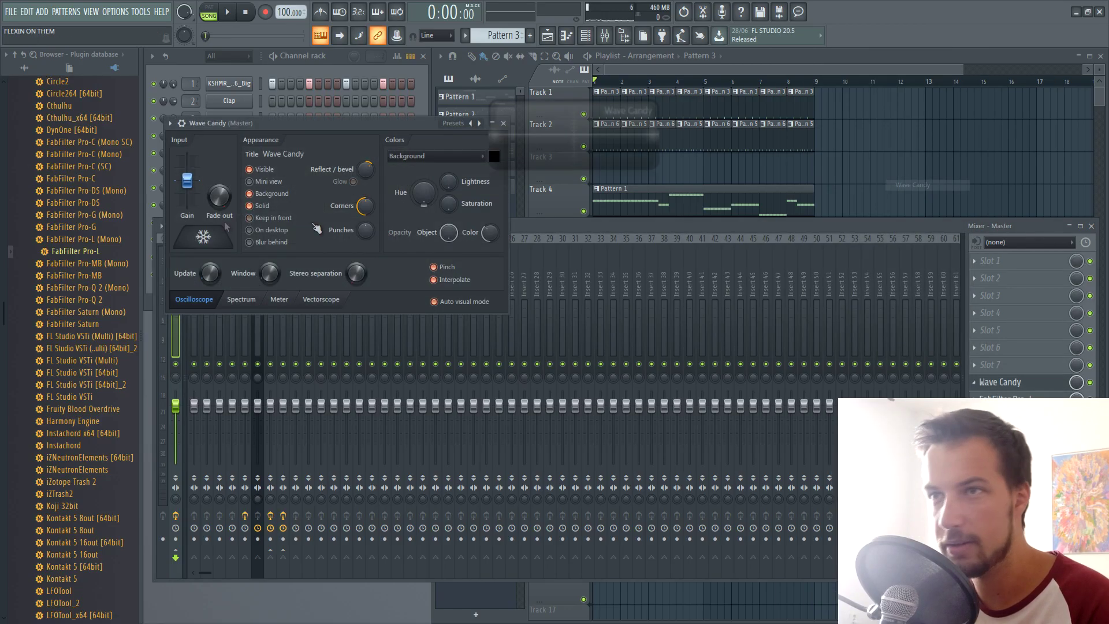
pyautogui.click(169, 123)
pyautogui.moveTo(199, 167)
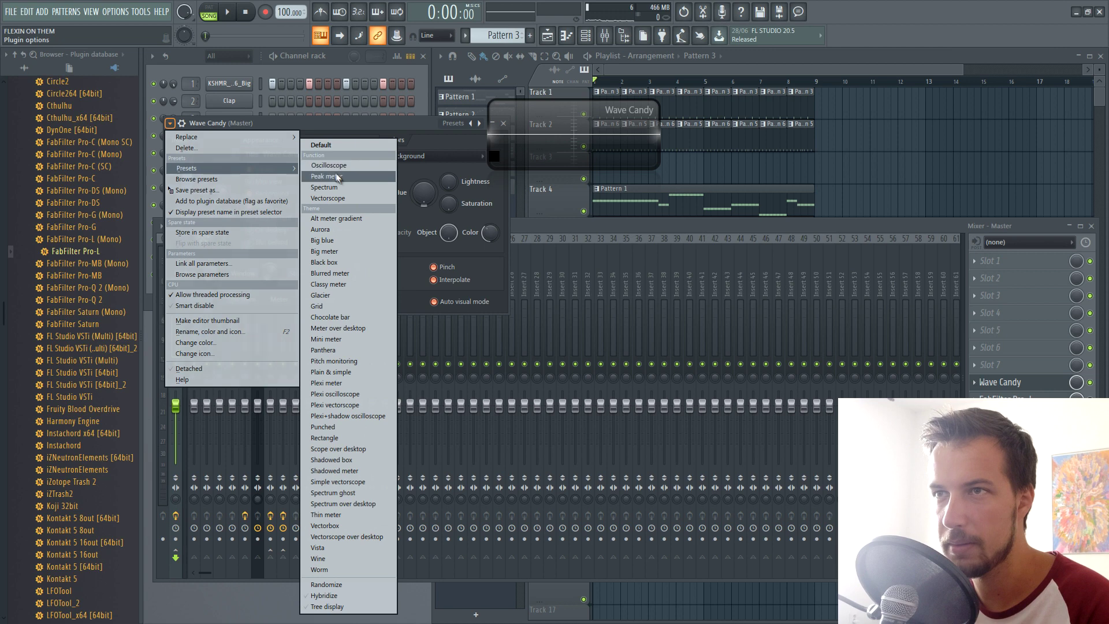
pyautogui.click(336, 172)
pyautogui.click(503, 123)
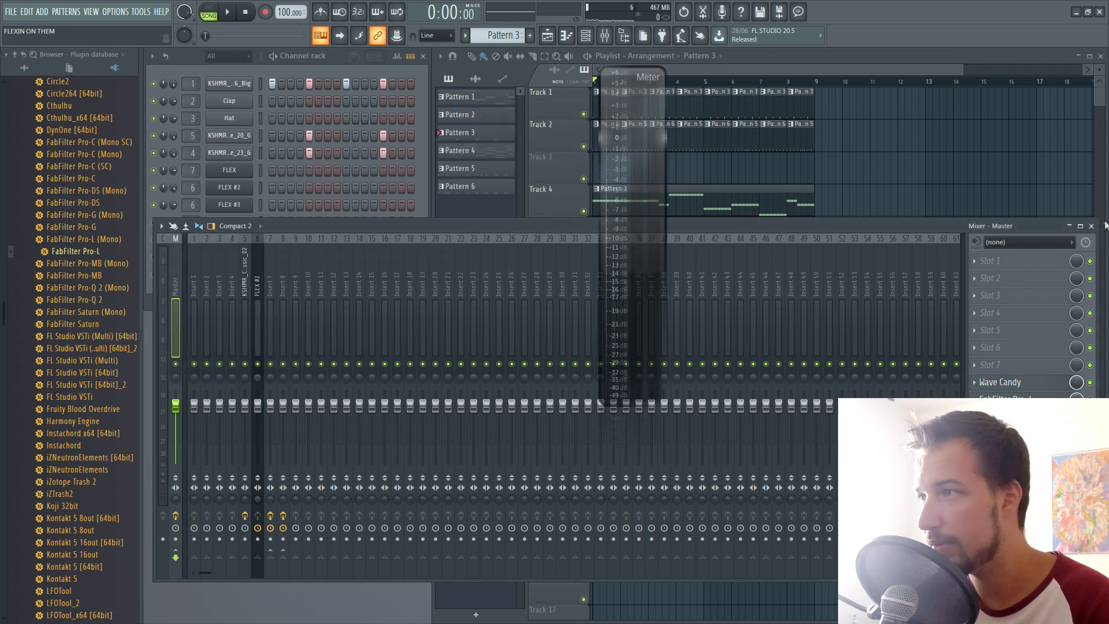
pyautogui.click(1092, 226)
pyautogui.moveTo(641, 220); pyautogui.dragTo(1048, 258)
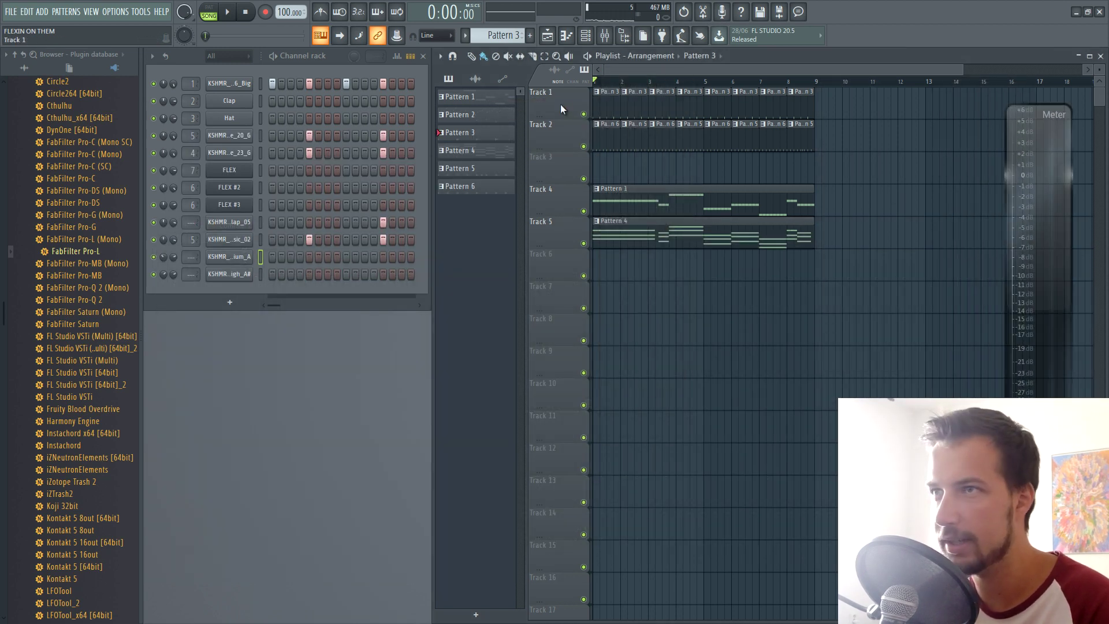
# - Solo playlist Track 1 and the first kick channel and play it to check its peak on the level meter
pyautogui.rightClick(583, 114)
pyautogui.press('space')
pyautogui.press('space')
pyautogui.rightClick(155, 84)
pyautogui.click(161, 90)
pyautogui.press('space')
pyautogui.press('space')
pyautogui.press('space')
pyautogui.press('space')
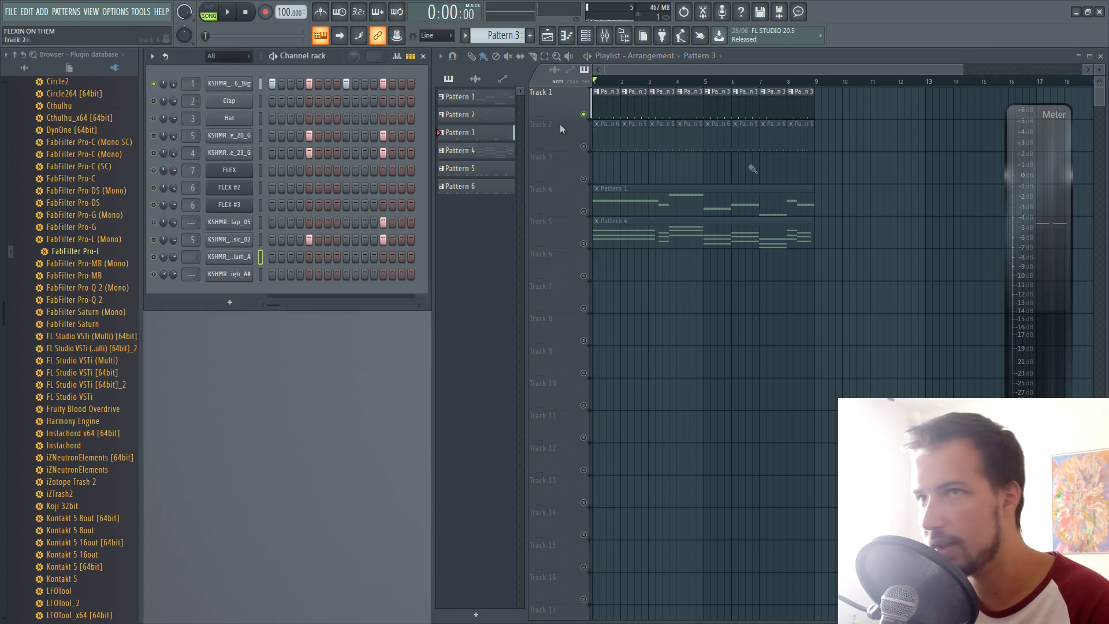
pyautogui.press('space')
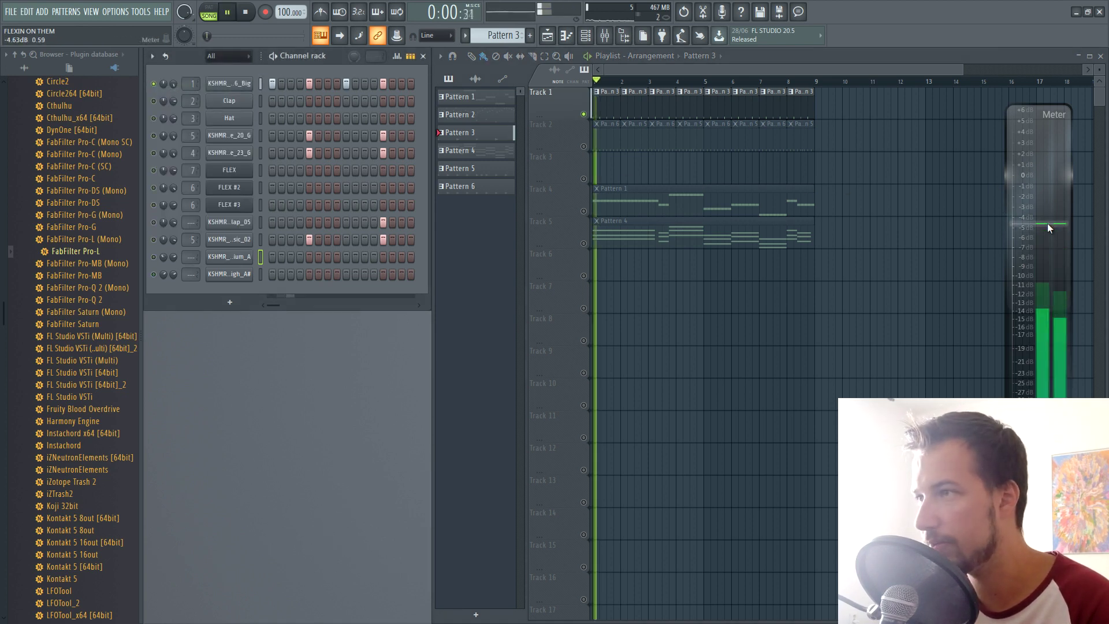
pyautogui.press('space')
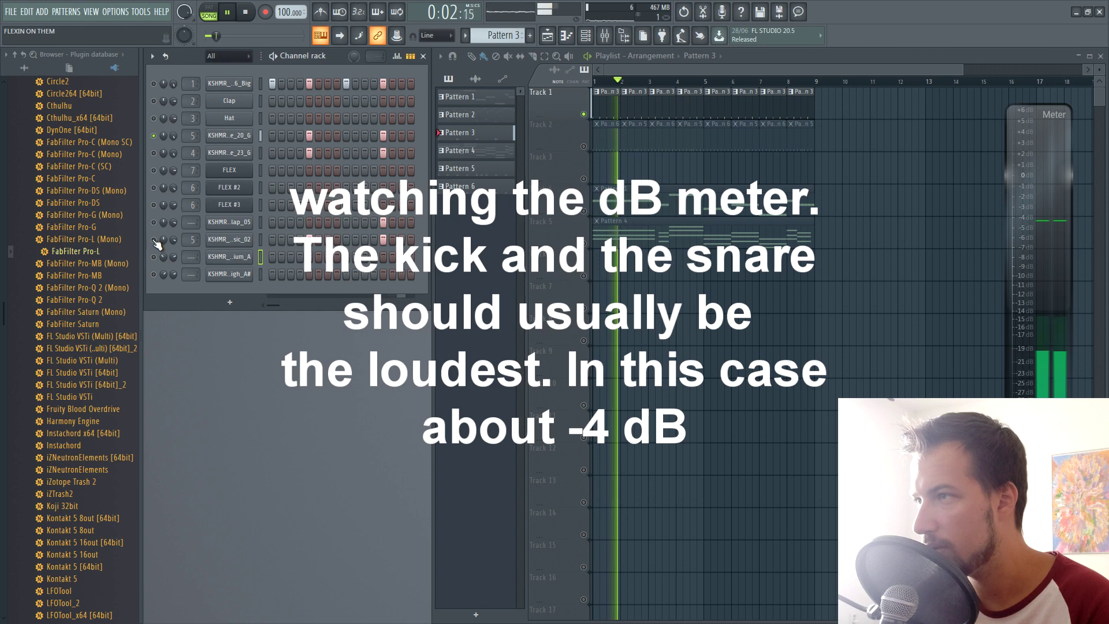
# - Play the snare and classic clap channels one at a time against the level meter and raise the second snare's volume slightly
pyautogui.click(154, 136)
pyautogui.click(154, 152)
pyautogui.press('space')
pyautogui.moveTo(175, 152)
pyautogui.mouseDown()
pyautogui.moveTo(175, 167)
pyautogui.moveTo(174, 147)
pyautogui.mouseUp()
pyautogui.rightClick(154, 239)
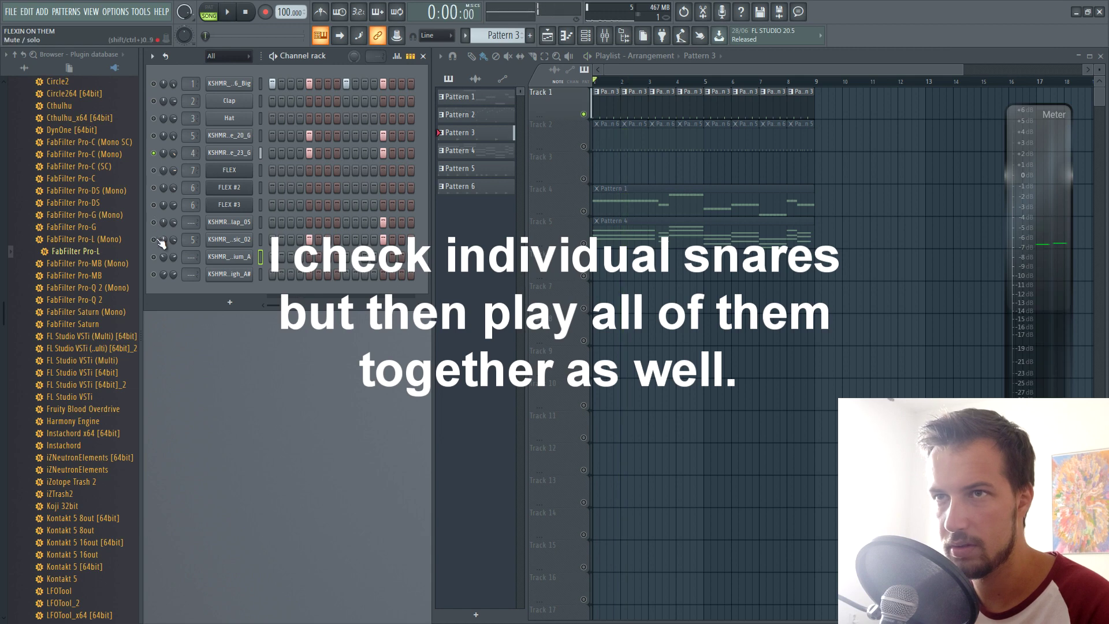
pyautogui.press('space')
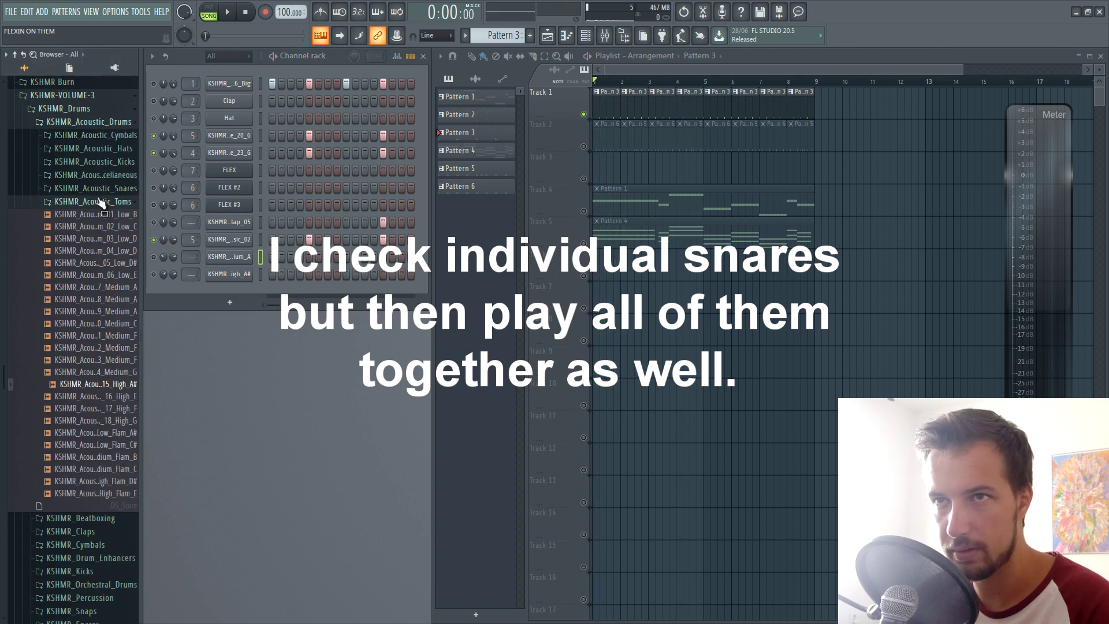
# - Replace the classic clap channel's sample with KSHMR_Clap_Wide_Clap_02 from the regular claps in the KSHMR_Claps folder
pyautogui.click(99, 201)
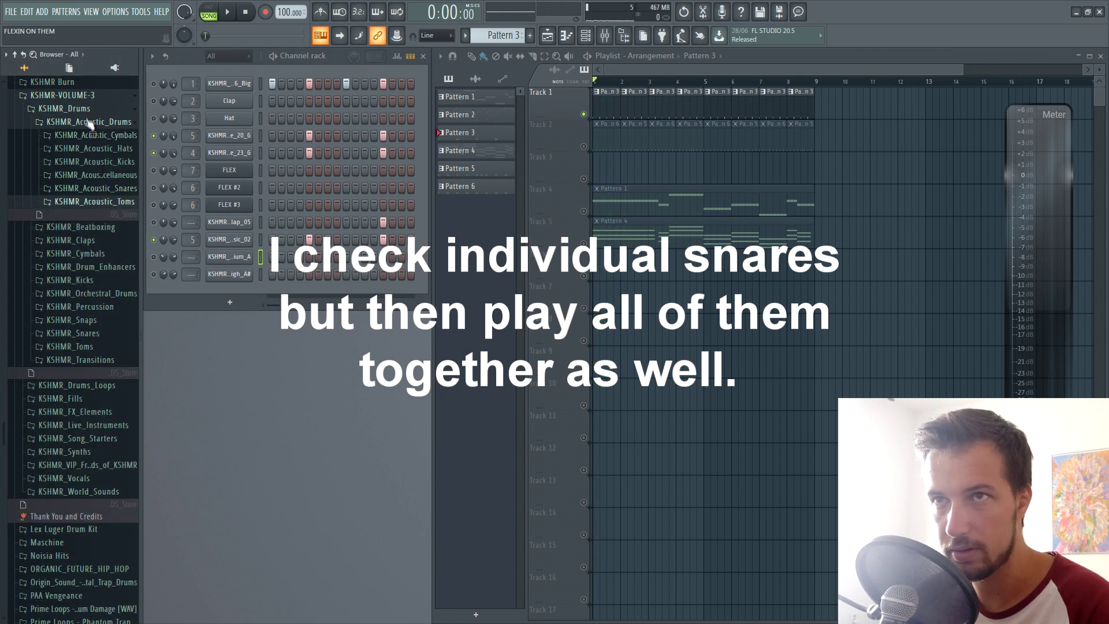
pyautogui.click(90, 120)
pyautogui.click(99, 152)
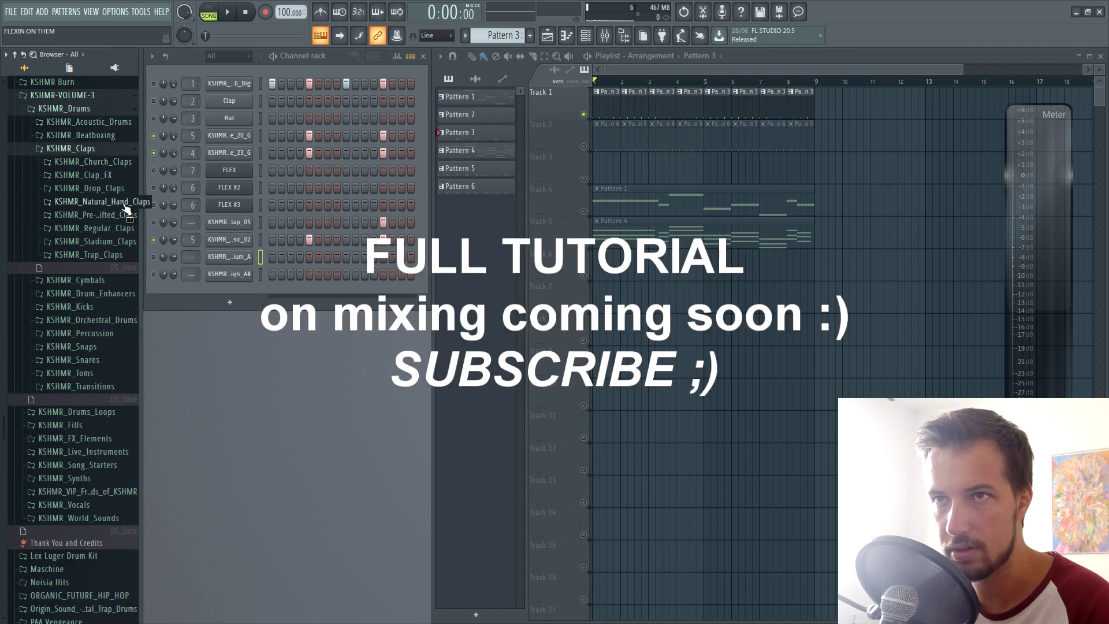
pyautogui.click(119, 580)
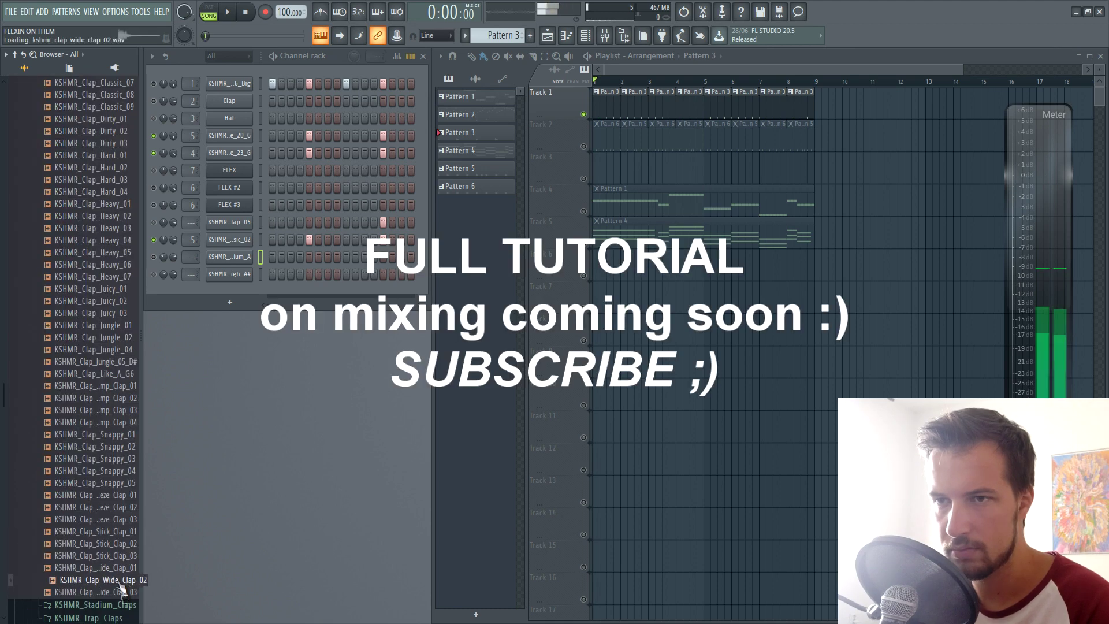
pyautogui.click(122, 593)
pyautogui.moveTo(120, 580); pyautogui.dragTo(273, 281)
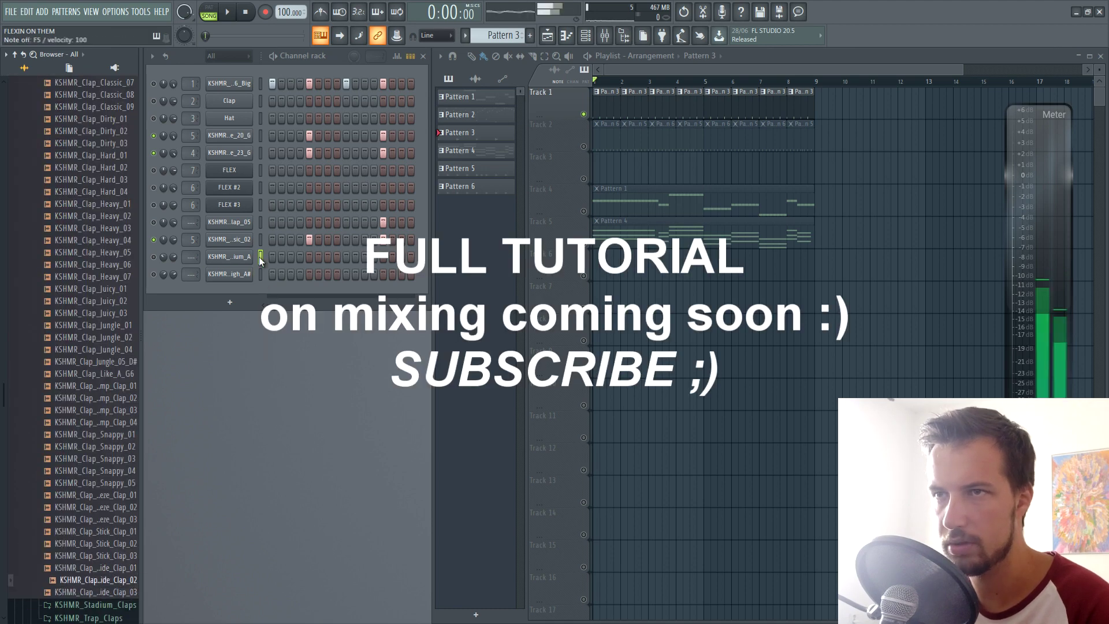
pyautogui.moveTo(120, 587); pyautogui.dragTo(238, 243)
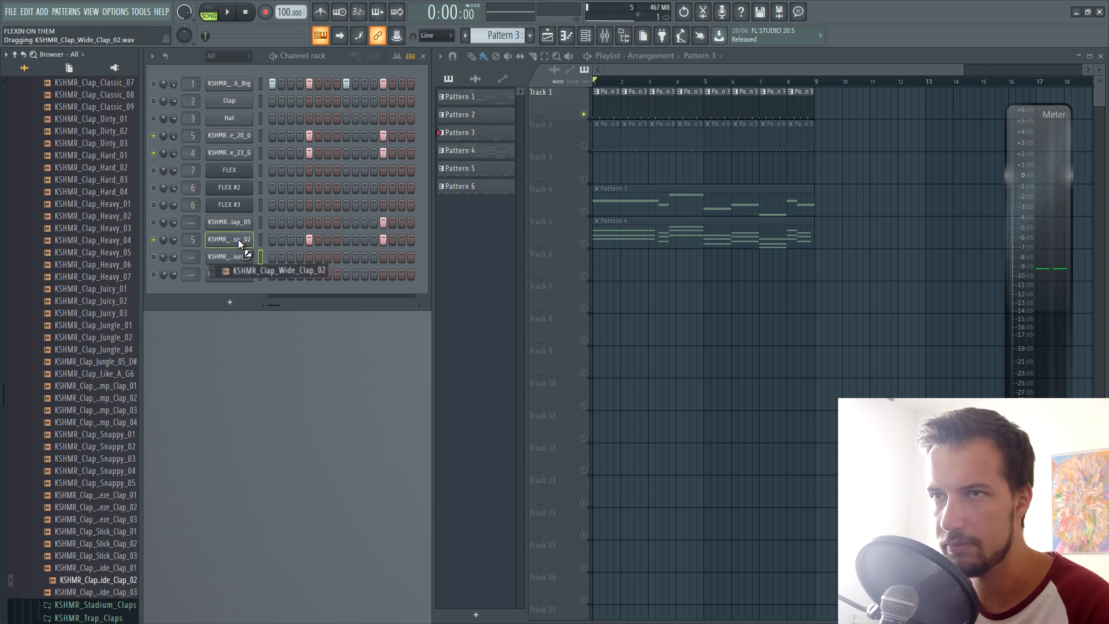
# - Play the two snares and the new clap together and unmute the first kick channel
pyautogui.press('space')
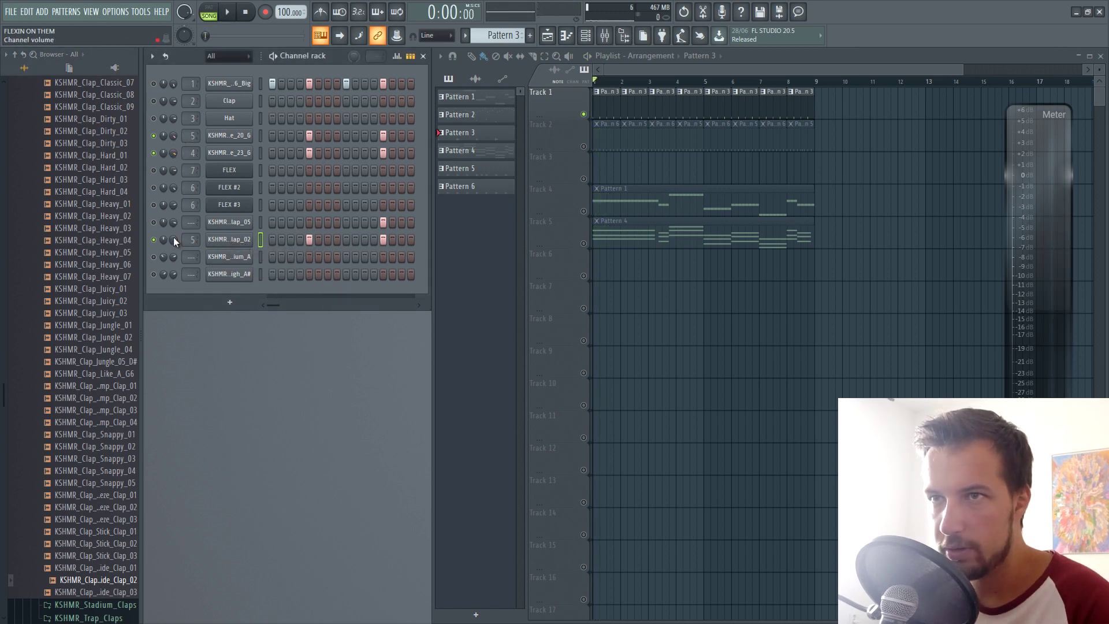
pyautogui.press('space')
pyautogui.press('space')
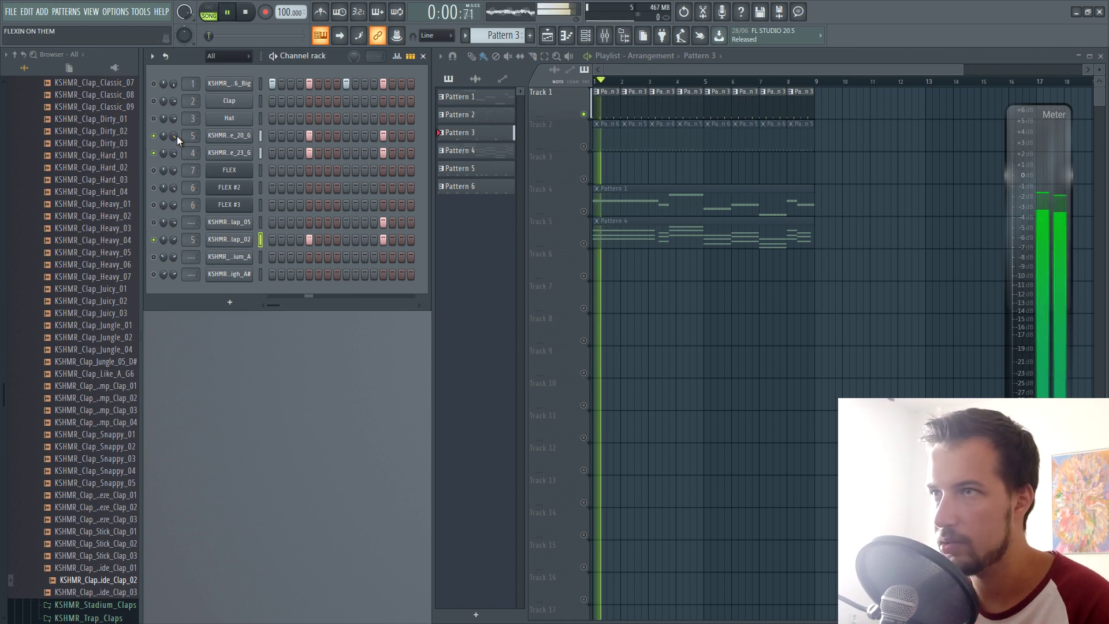
pyautogui.click(155, 84)
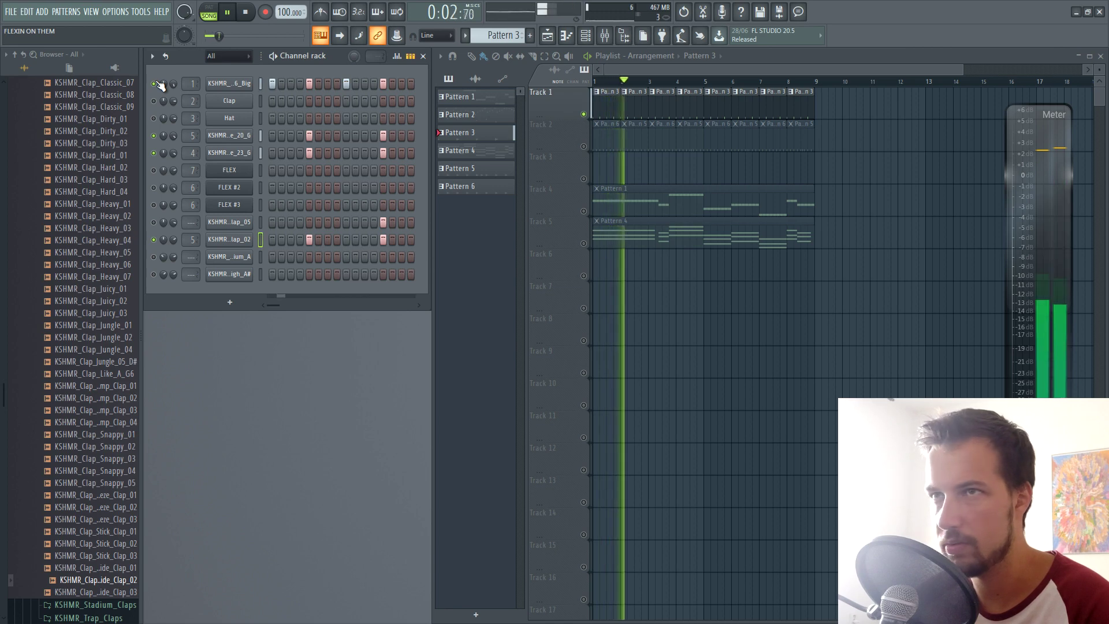
# - Collapse the KSHMR_Claps folder and open the KSHMR_Acoustic_Drums folder in the sample browser
pyautogui.scroll(8, 110, 173)
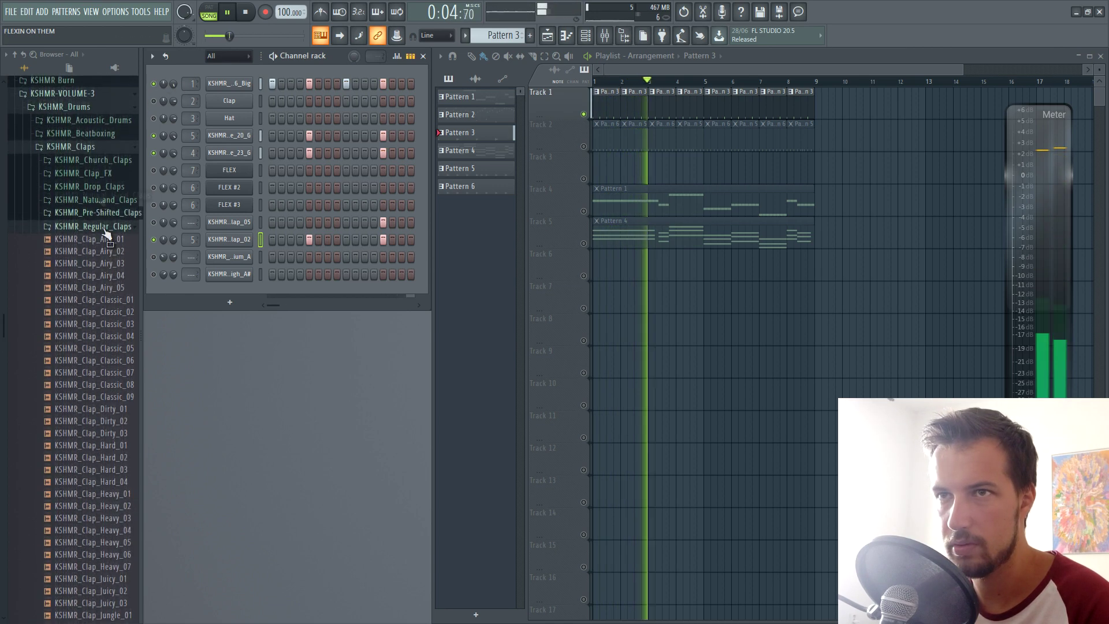
pyautogui.click(87, 148)
pyautogui.click(98, 121)
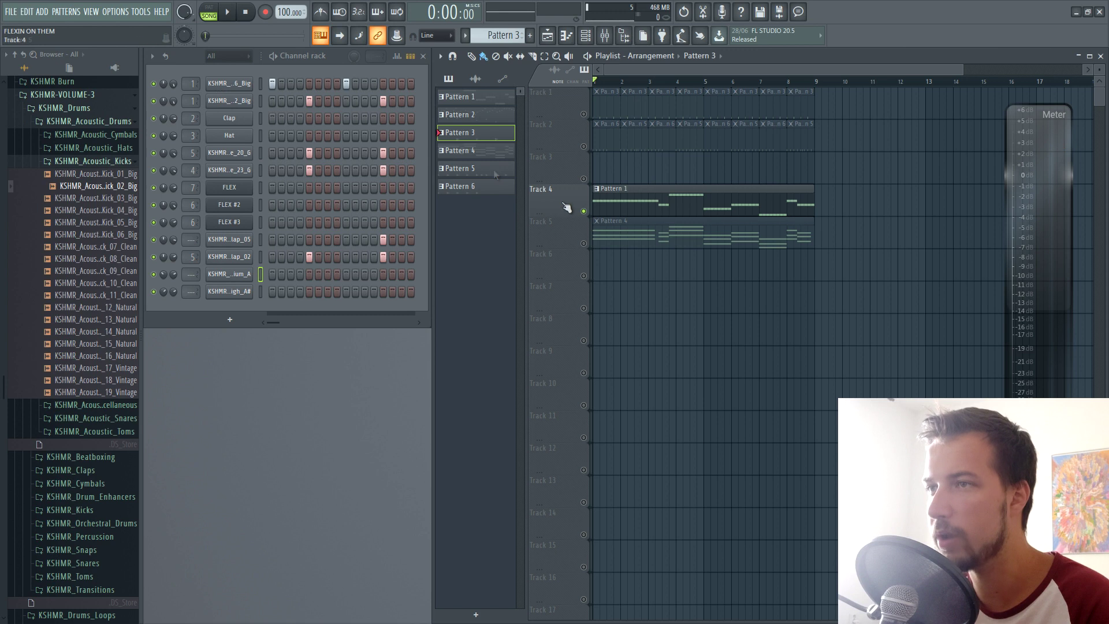
# - Play the Pattern 1 clip on the soloed Track 4 and lower the FLEX #2 channel volume to about 75%
pyautogui.click(606, 200)
pyautogui.press('space')
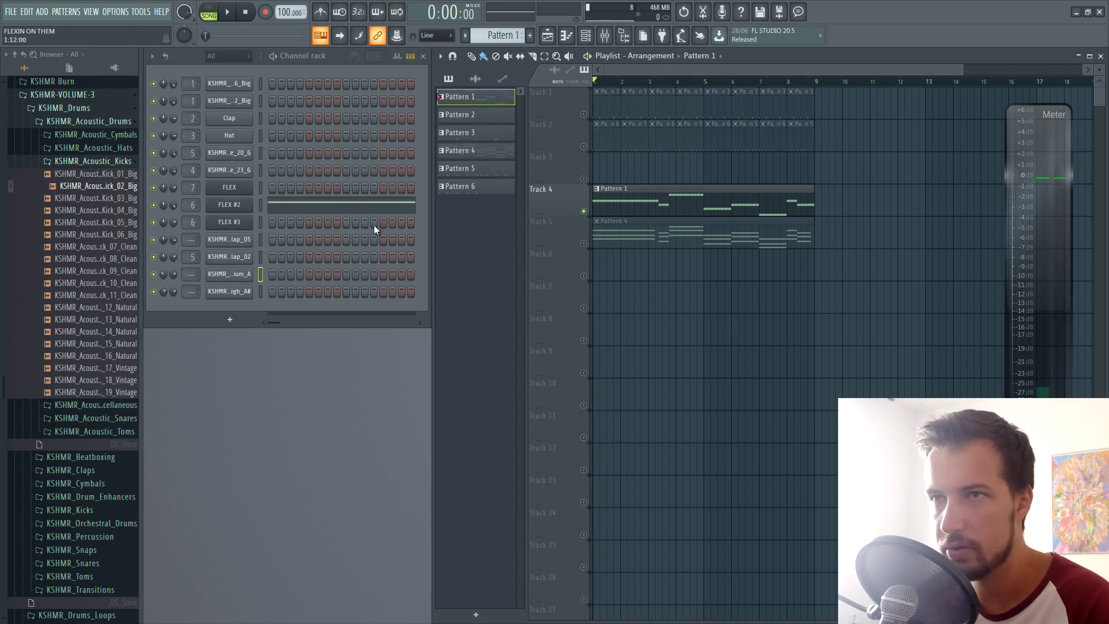
pyautogui.moveTo(172, 205); pyautogui.dragTo(172, 222)
pyautogui.press('space')
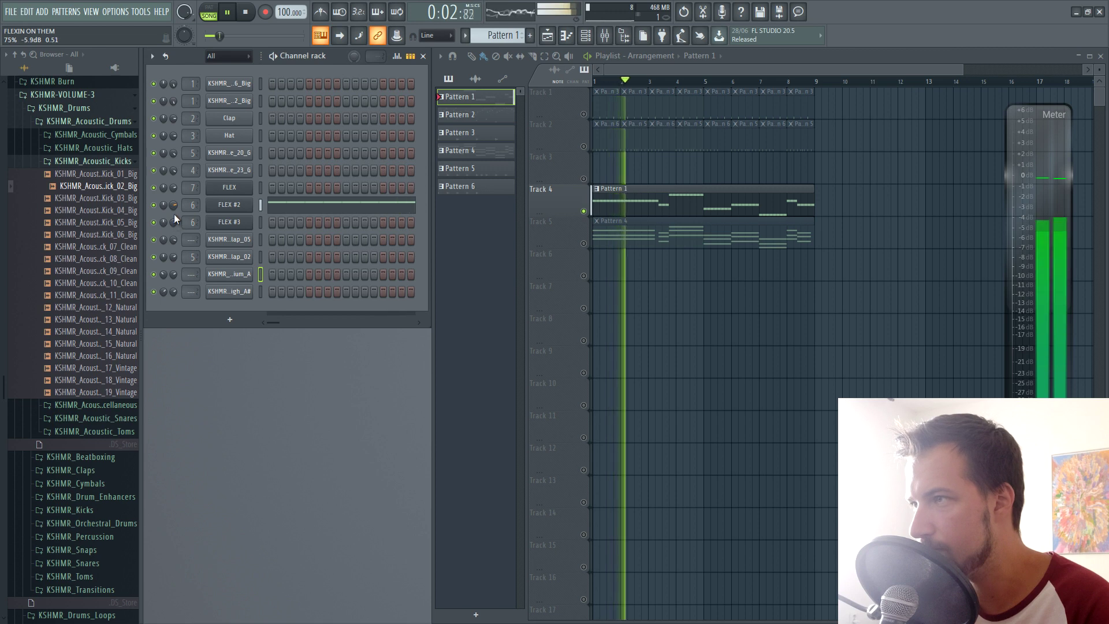
pyautogui.press('space')
# - Select the Pattern 4 clip on Track 5 and play its chords soloed to check their level
pyautogui.click(611, 241)
pyautogui.press('space')
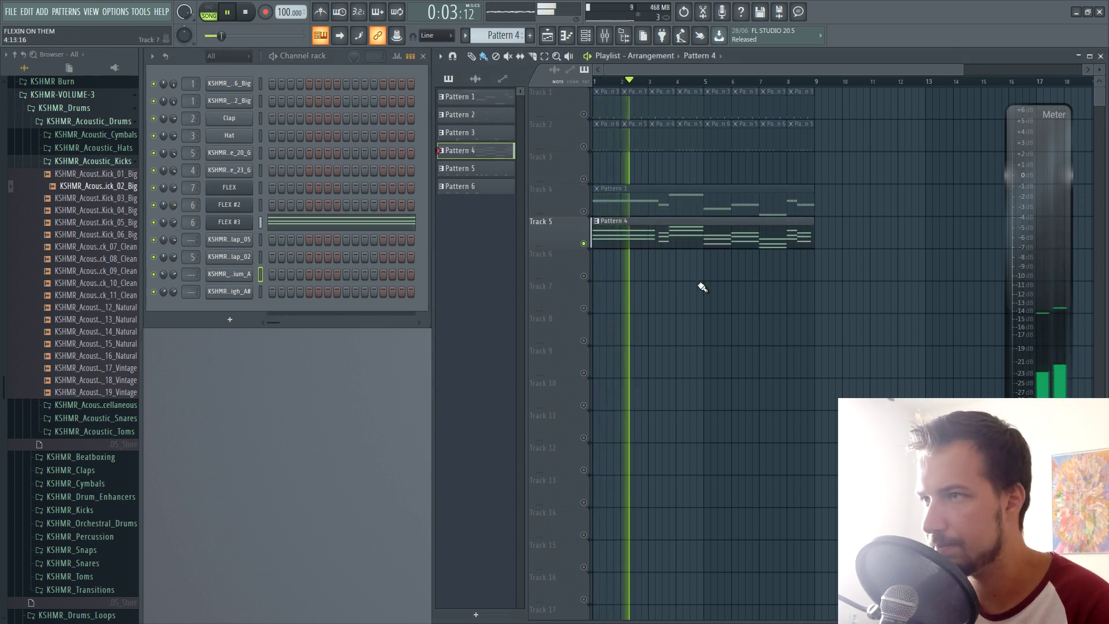
pyautogui.press('space')
# - Unsolo Track 5, play the full arrangement against the level meter and bring up Pattern 3 in the channel rack
pyautogui.keyDown('ctrl'); pyautogui.click(585, 243); pyautogui.keyUp('ctrl')
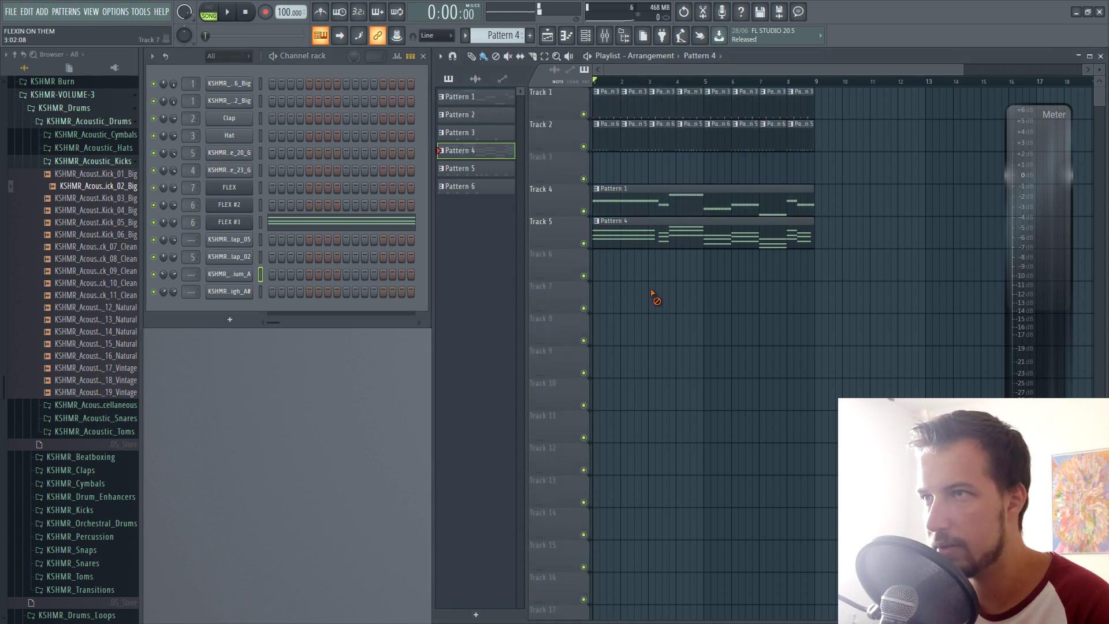
pyautogui.press('space')
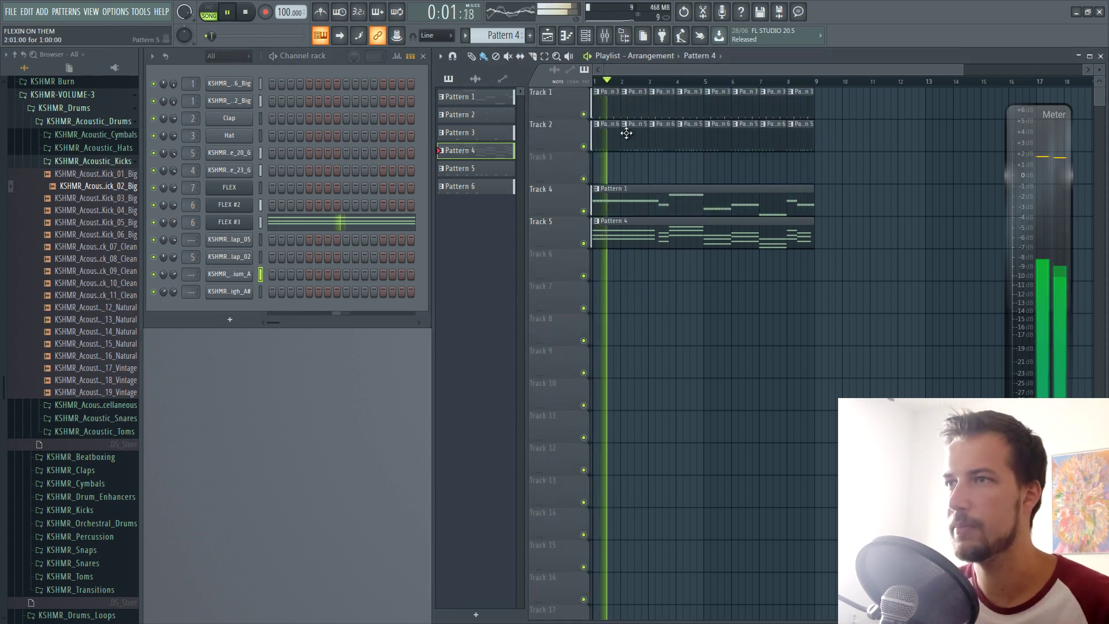
pyautogui.click(613, 106)
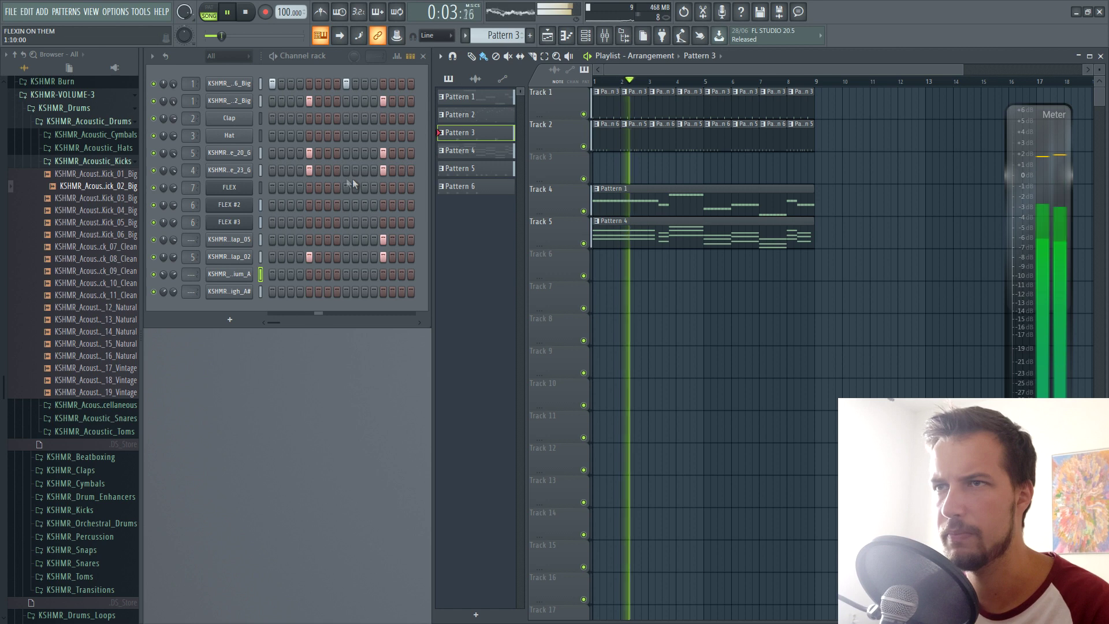
pyautogui.press('space')
# - Solo Track 1, move the kick hits on steps 5 and 13 from the second kick to the first, and play the drums
pyautogui.keyDown('ctrl'); pyautogui.click(584, 114); pyautogui.keyUp('ctrl')
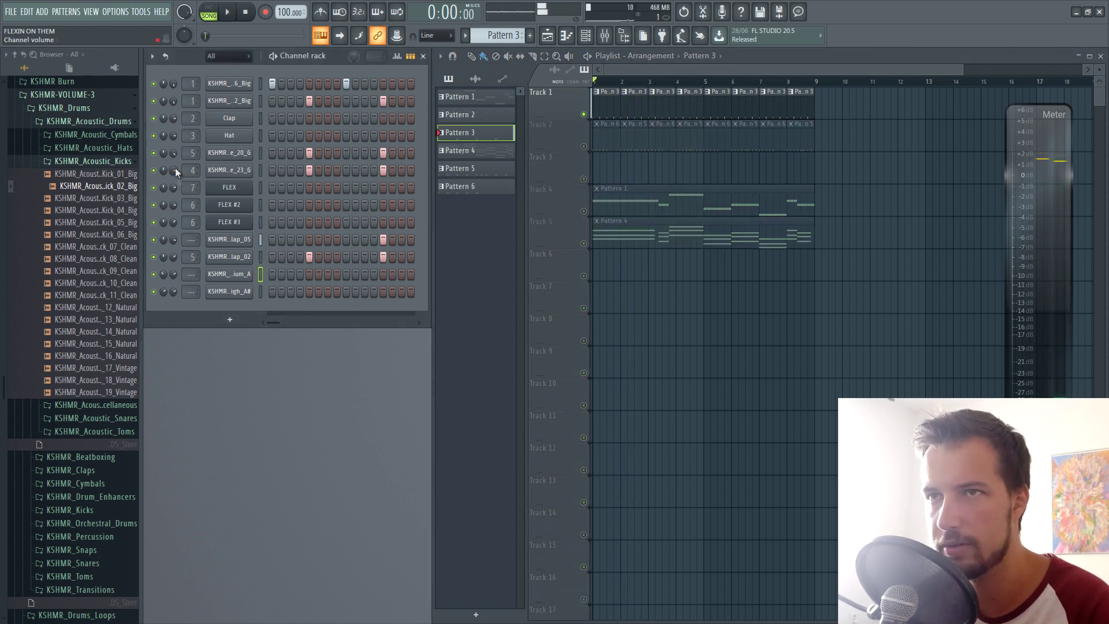
pyautogui.click(309, 83)
pyautogui.rightClick(310, 101)
pyautogui.press('space')
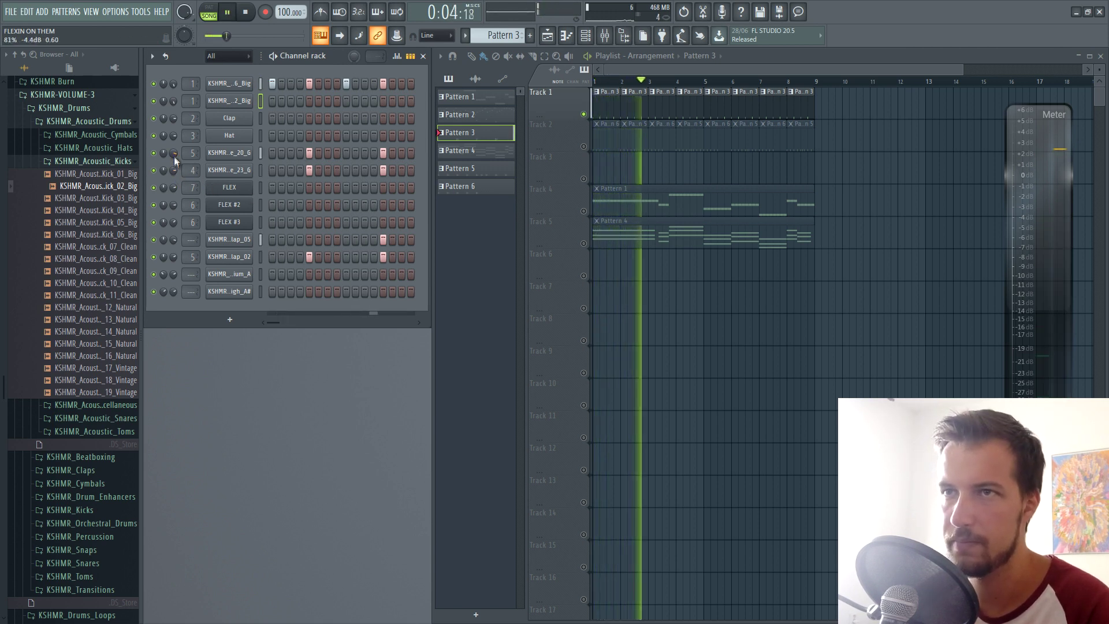
pyautogui.press('space')
pyautogui.click(584, 146)
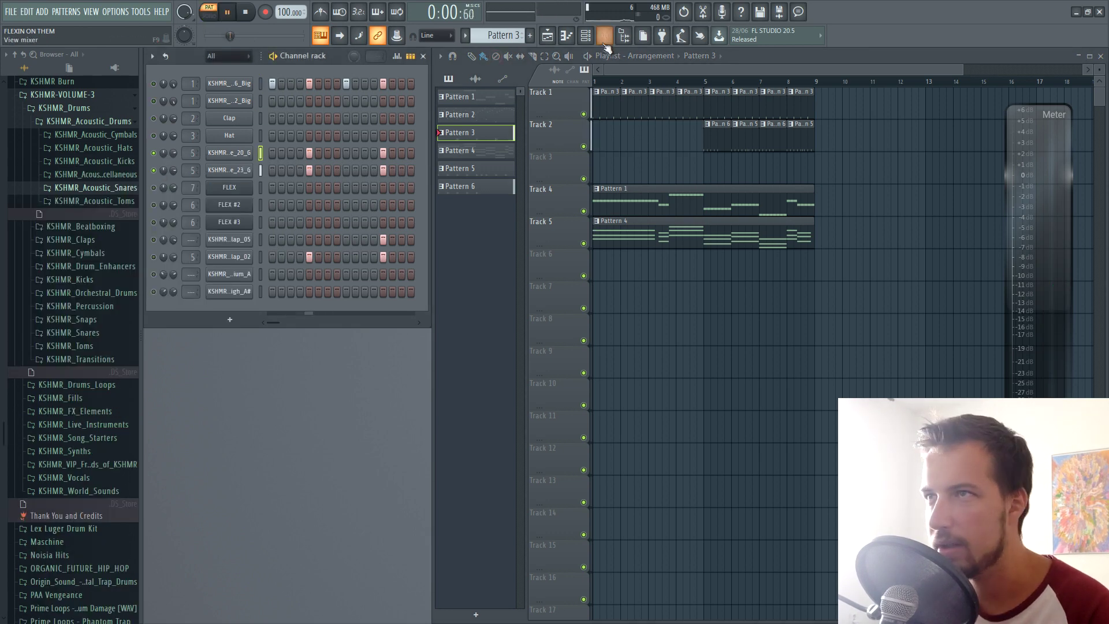
# - Open the mixer and move and narrow its window so the level meter stays uncovered
pyautogui.click(606, 41)
pyautogui.moveTo(599, 226); pyautogui.dragTo(616, 196)
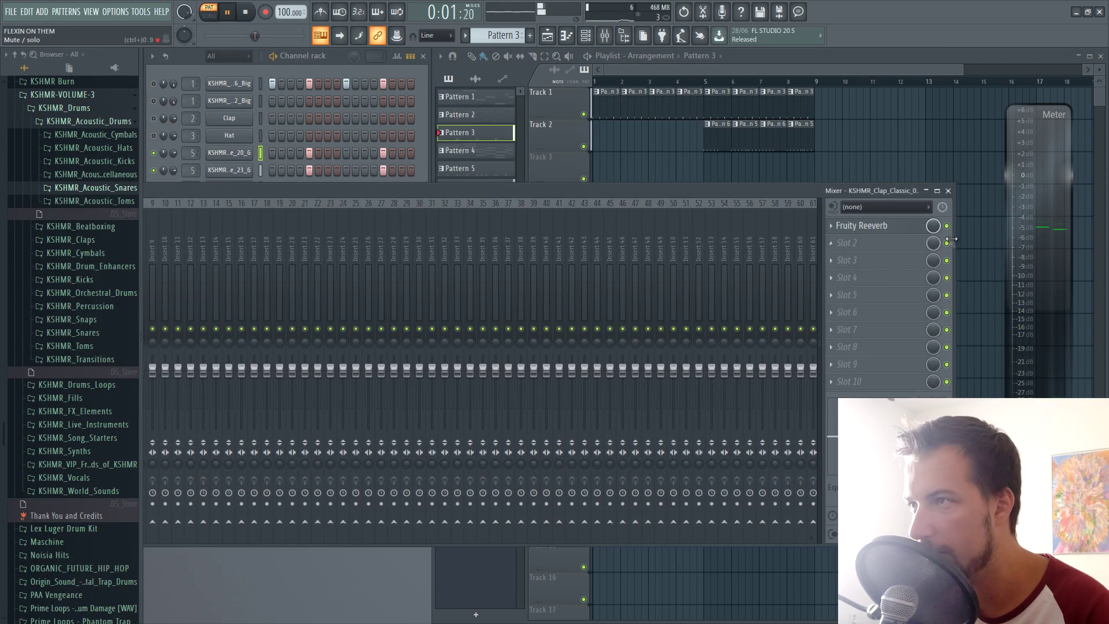
pyautogui.moveTo(952, 239); pyautogui.dragTo(768, 239)
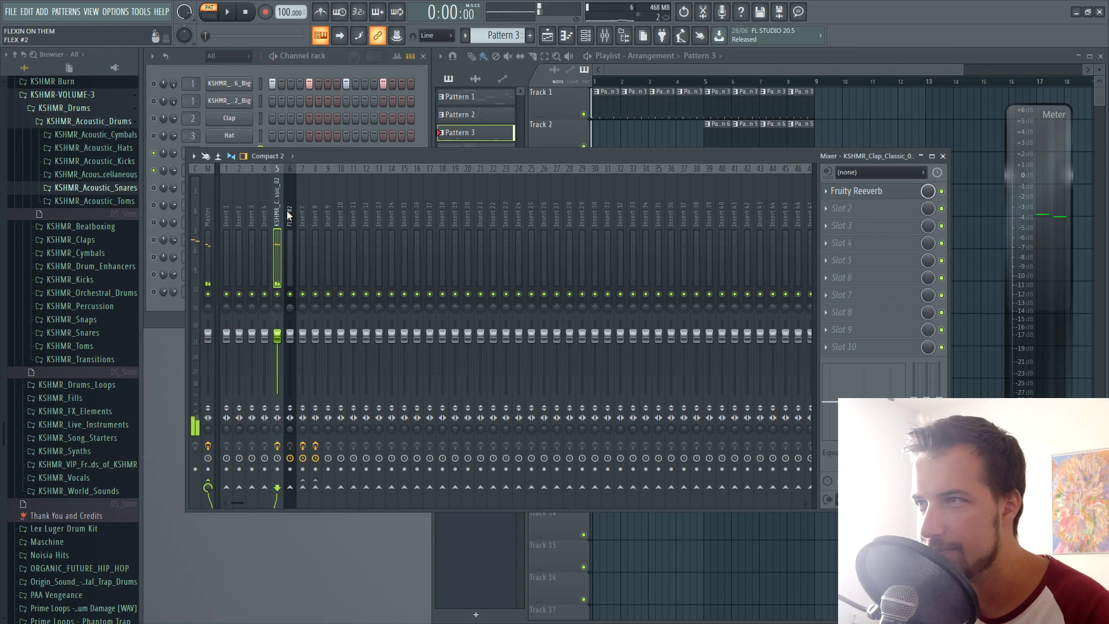
# - Load Maximus with the NY compression preset in slot 2 of the clap's mixer insert and move it above Fruity Reeverb
pyautogui.click(844, 208)
pyautogui.moveTo(843, 223)
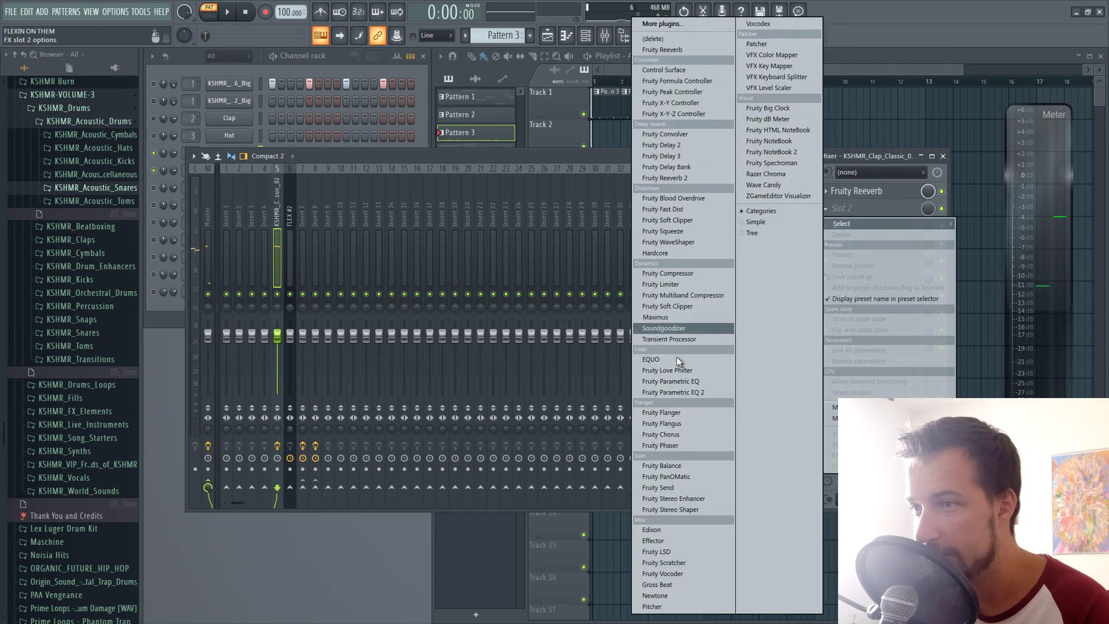
pyautogui.click(698, 322)
pyautogui.click(230, 183)
pyautogui.moveTo(263, 231)
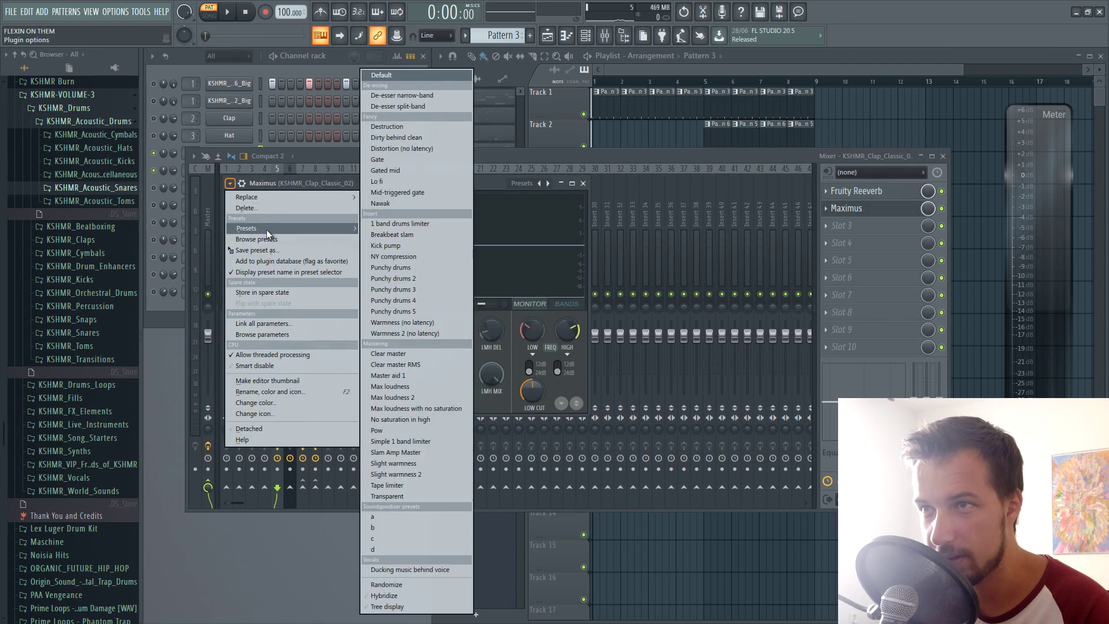
pyautogui.click(404, 257)
pyautogui.click(583, 183)
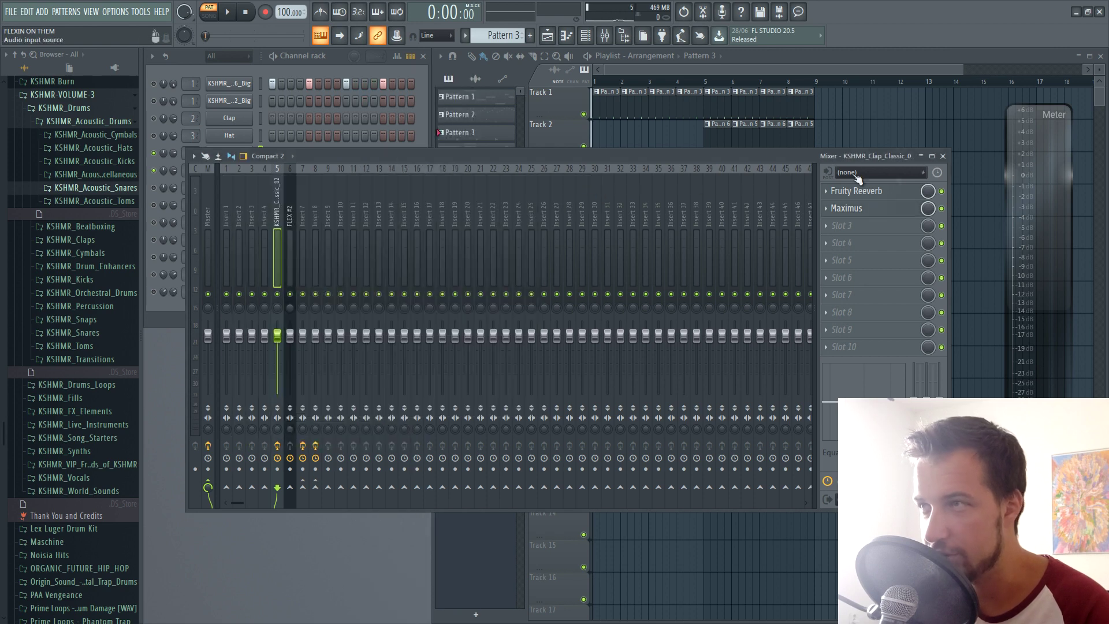
pyautogui.moveTo(882, 212); pyautogui.dragTo(881, 197)
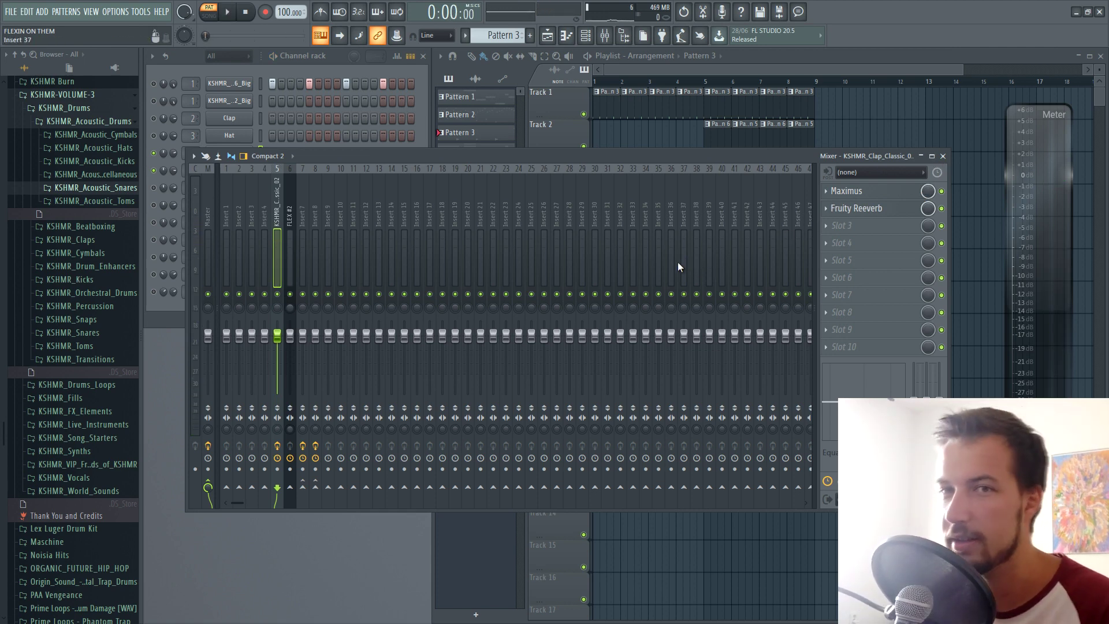
# - Open Maximus on the clap's mixer insert and set its post gain to about -2.6 dB while the pattern plays
pyautogui.click(869, 193)
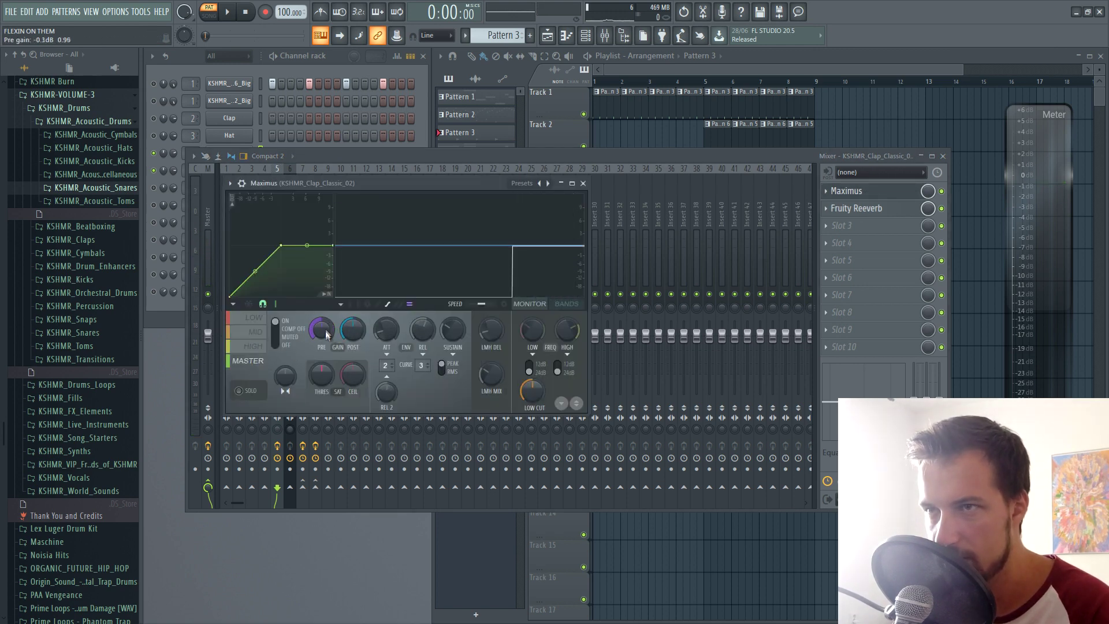
pyautogui.press('space')
pyautogui.scroll(3, 351, 330)
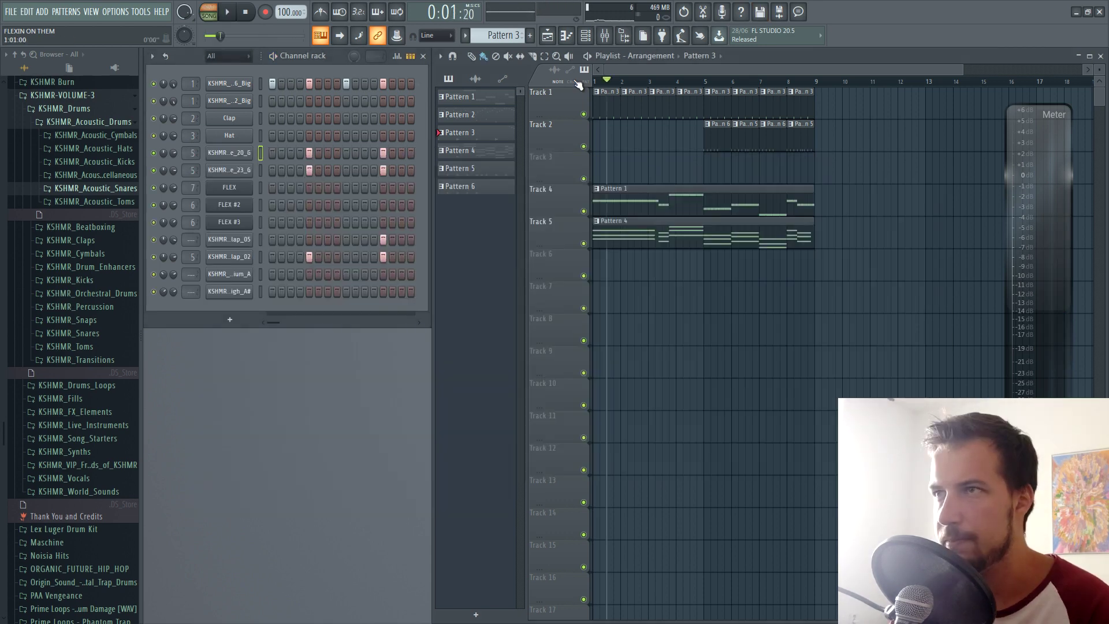
pyautogui.press('space')
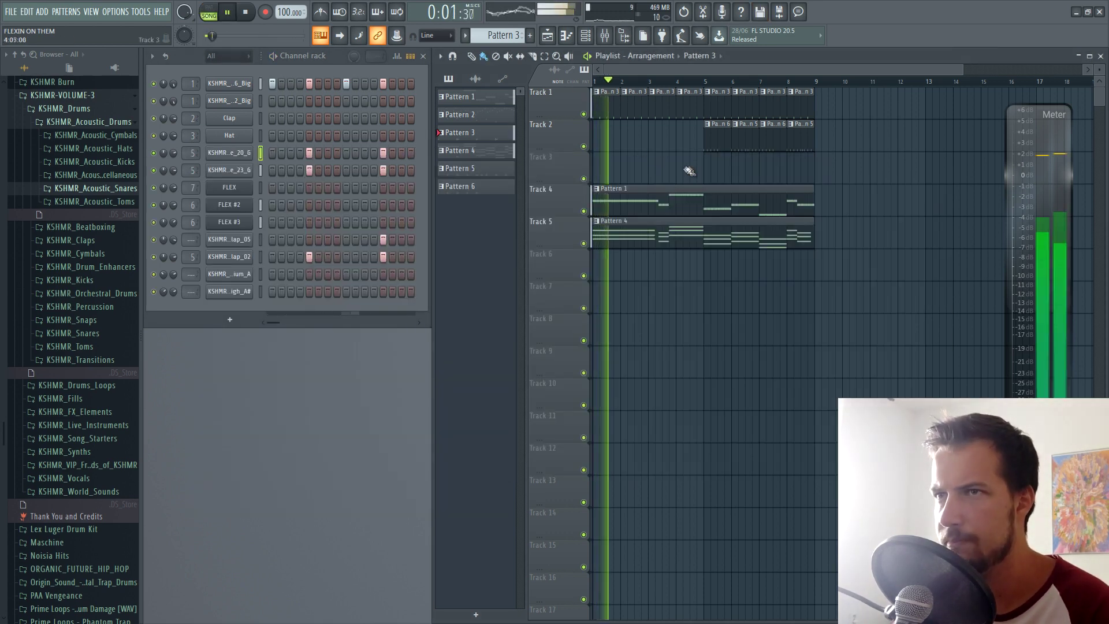
# - Play the full arrangement and toggle the mute of the second KSHMR clap channel to judge its level
pyautogui.press('space')
pyautogui.press('space')
pyautogui.click(155, 257)
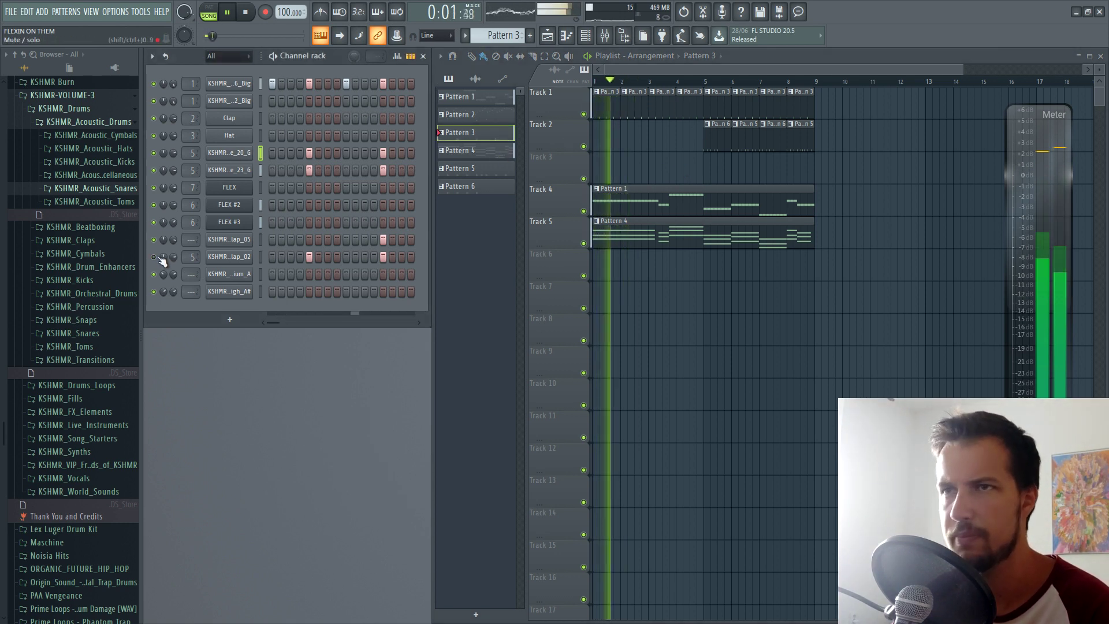
pyautogui.press('space')
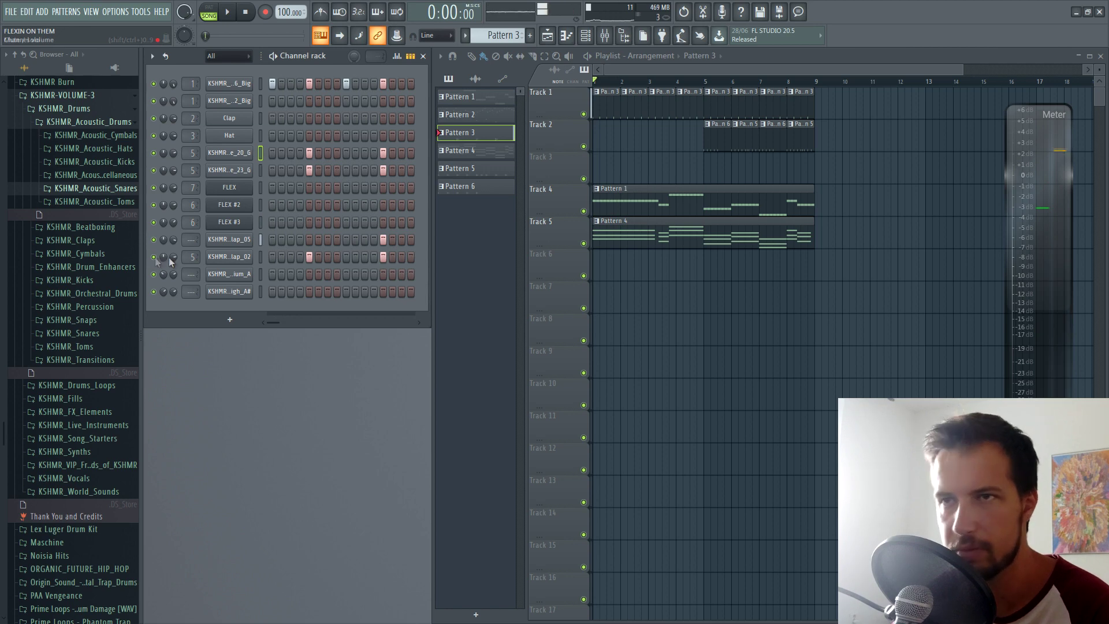
pyautogui.press('space')
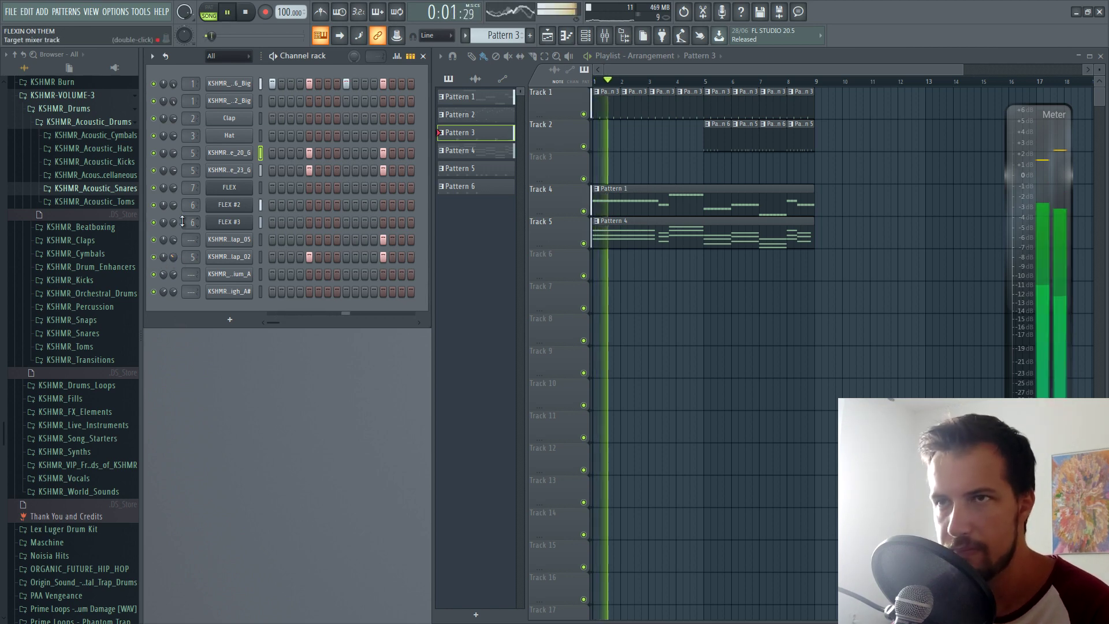
# - Recheck Maximus on the clap insert, restart the arrangement, and close the plugin and the mixer
pyautogui.click(624, 36)
pyautogui.press('space')
pyautogui.click(847, 191)
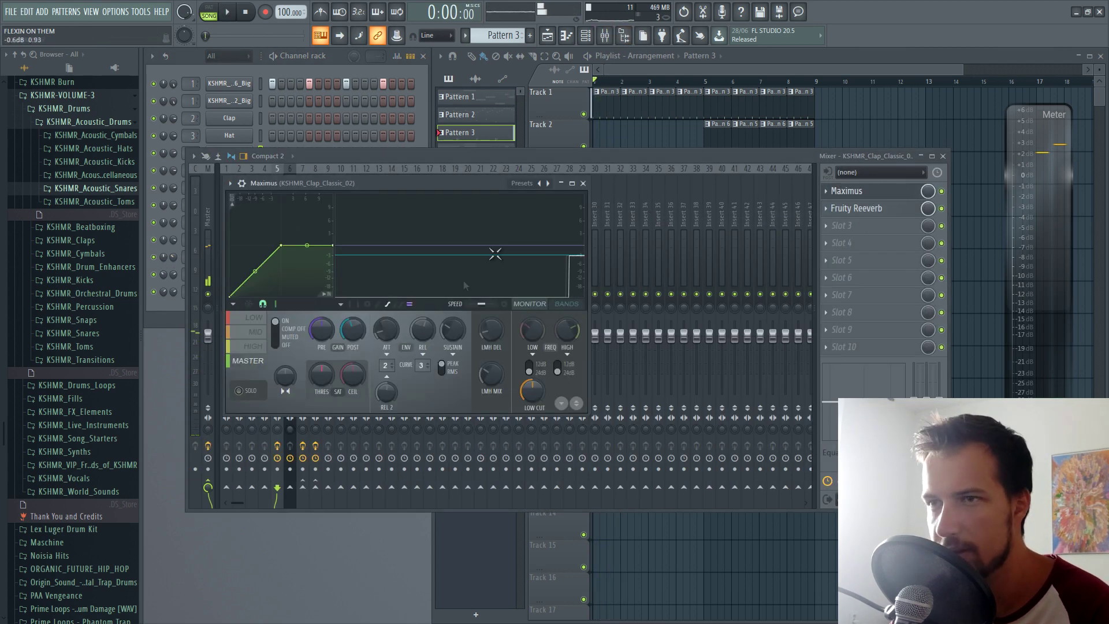
pyautogui.press('space')
pyautogui.click(585, 183)
pyautogui.click(943, 156)
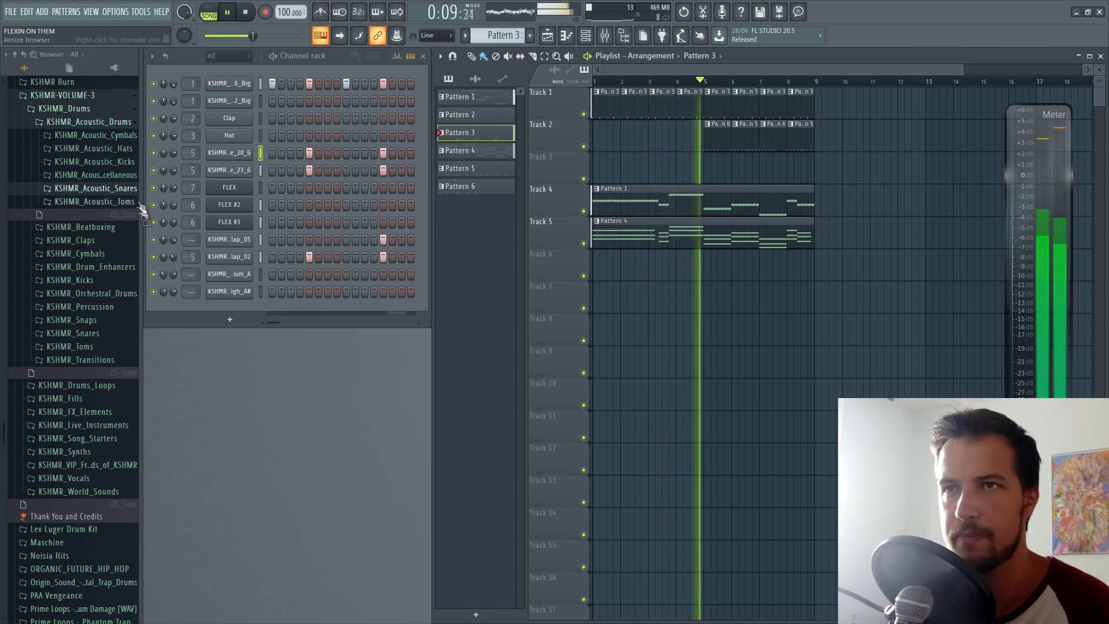
# - Add two KSHMR acoustic open-and-close hats to Pattern 7, one on steps 1 and 9, the other on steps 5 and 13
pyautogui.click(109, 149)
pyautogui.press('space')
pyautogui.click(131, 177)
pyautogui.click(209, 12)
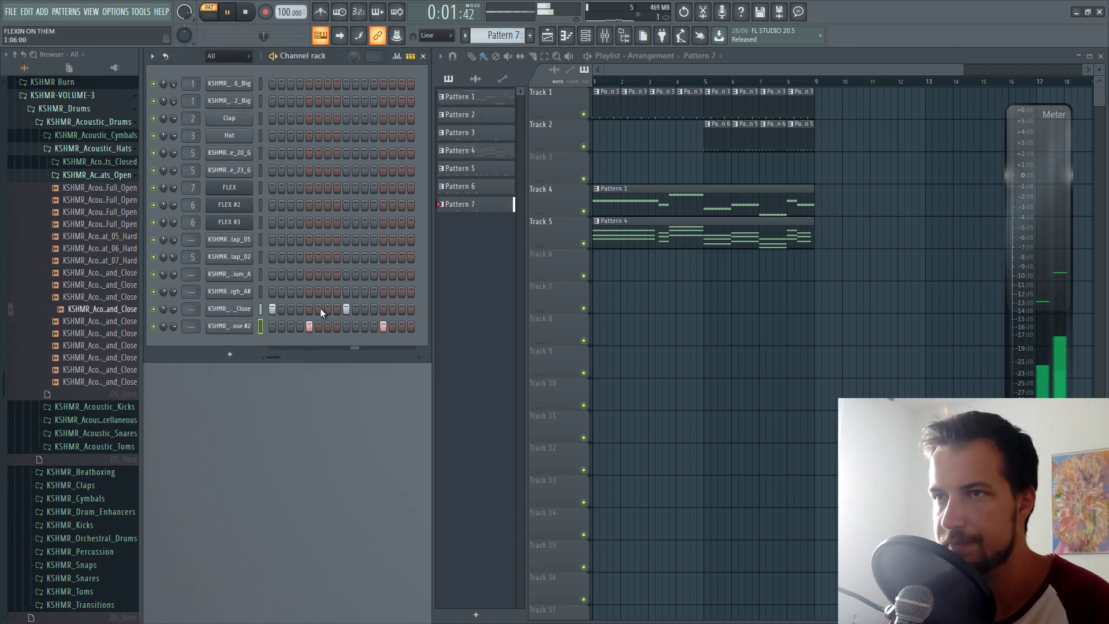
# - Place Pattern 7 at bar 1 of Track 3 and duplicate the clip three times to fill four bars
pyautogui.click(601, 168)
pyautogui.hotkey('ctrl', 'b')
pyautogui.hotkey('ctrl', 'b')
pyautogui.hotkey('ctrl', 'b')
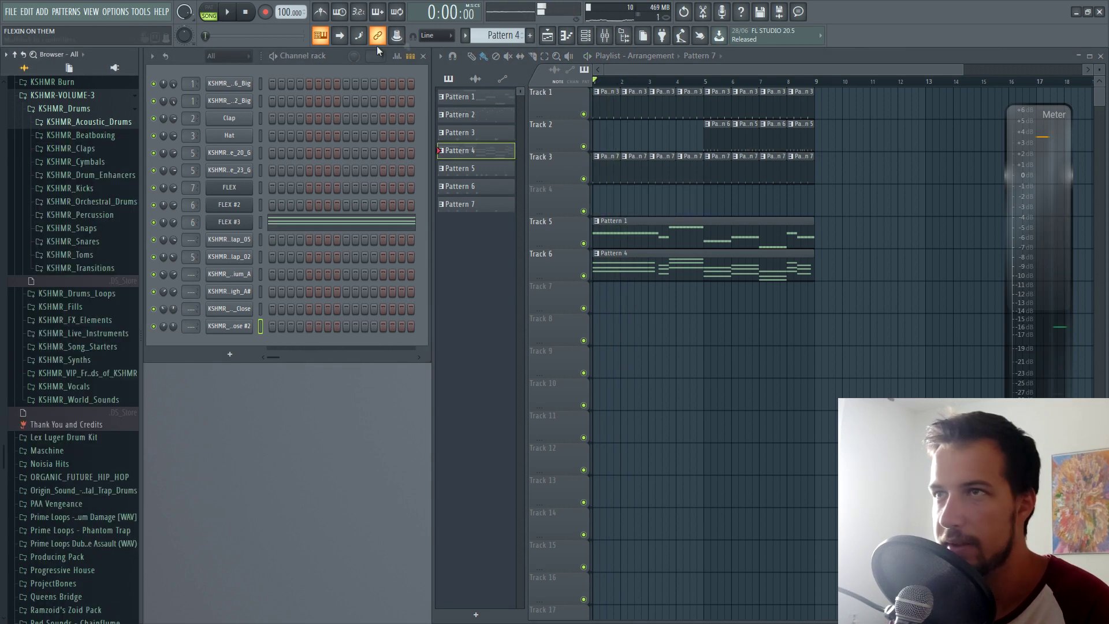
# - Bring up Pattern 2 and delete the four drum pattern clips from bars 5 to 8 of Track 2
pyautogui.click(465, 35)
pyautogui.click(485, 117)
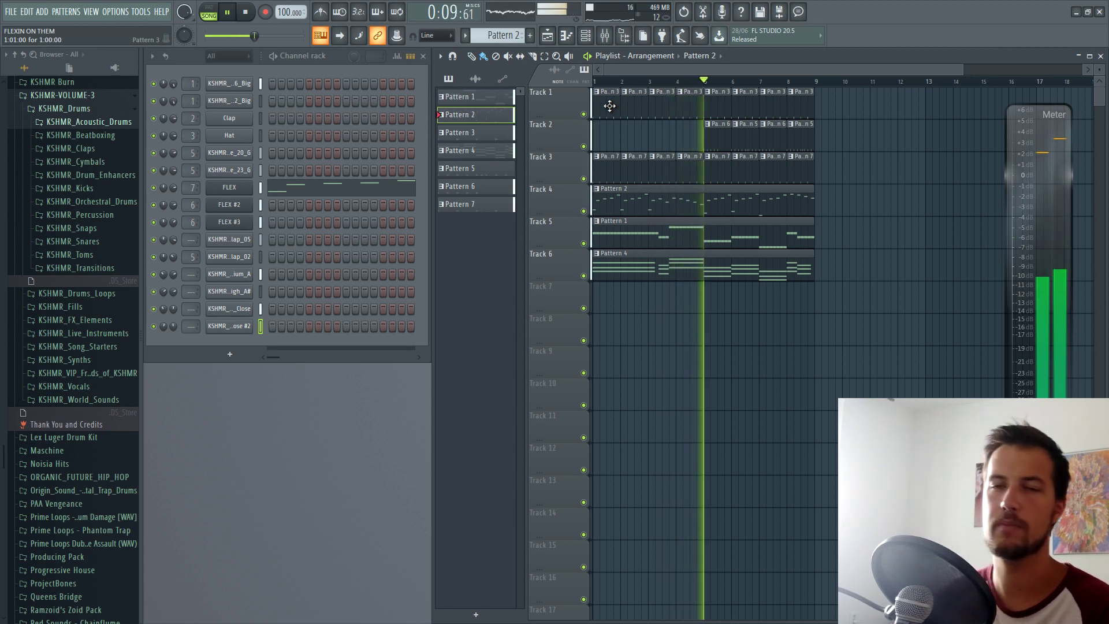
pyautogui.rightClick(719, 137)
pyautogui.rightClick(748, 138)
pyautogui.rightClick(774, 138)
pyautogui.rightClick(803, 138)
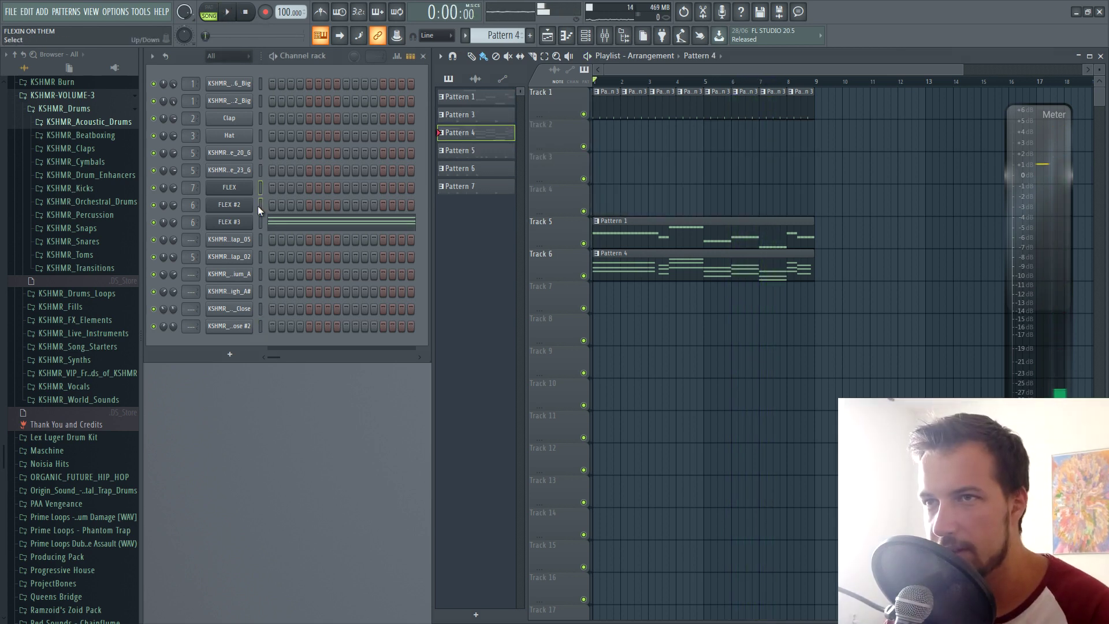
# - Set up a new Pattern 2 on Track 4 with Pattern 4's chords on FLEX and the Angular Concept preset
pyautogui.click(260, 206)
pyautogui.click(538, 34)
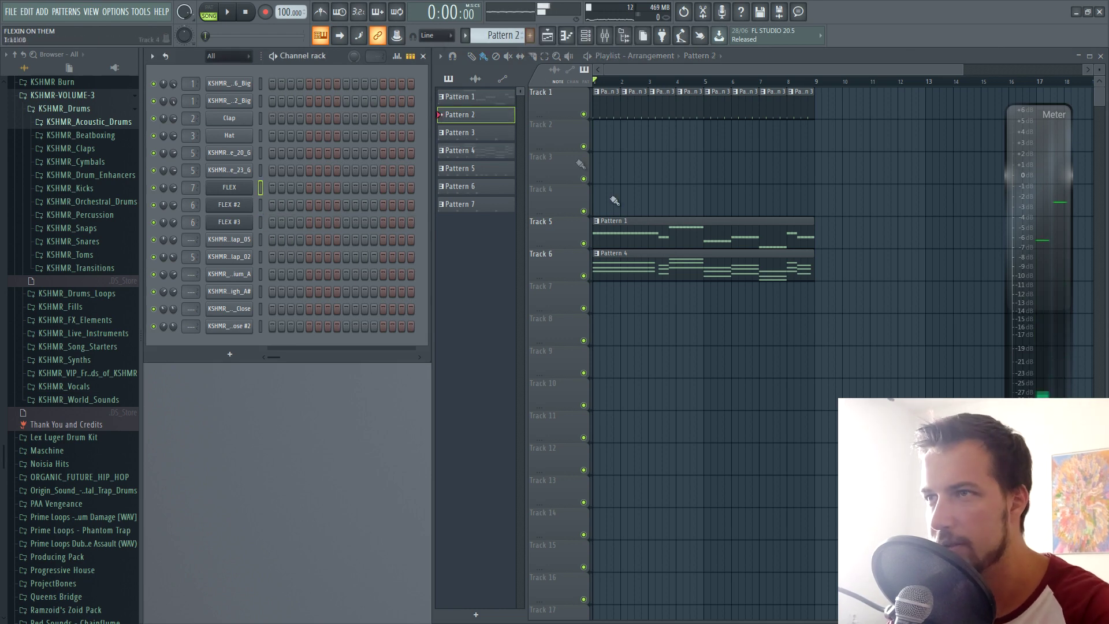
pyautogui.click(623, 269)
pyautogui.click(599, 205)
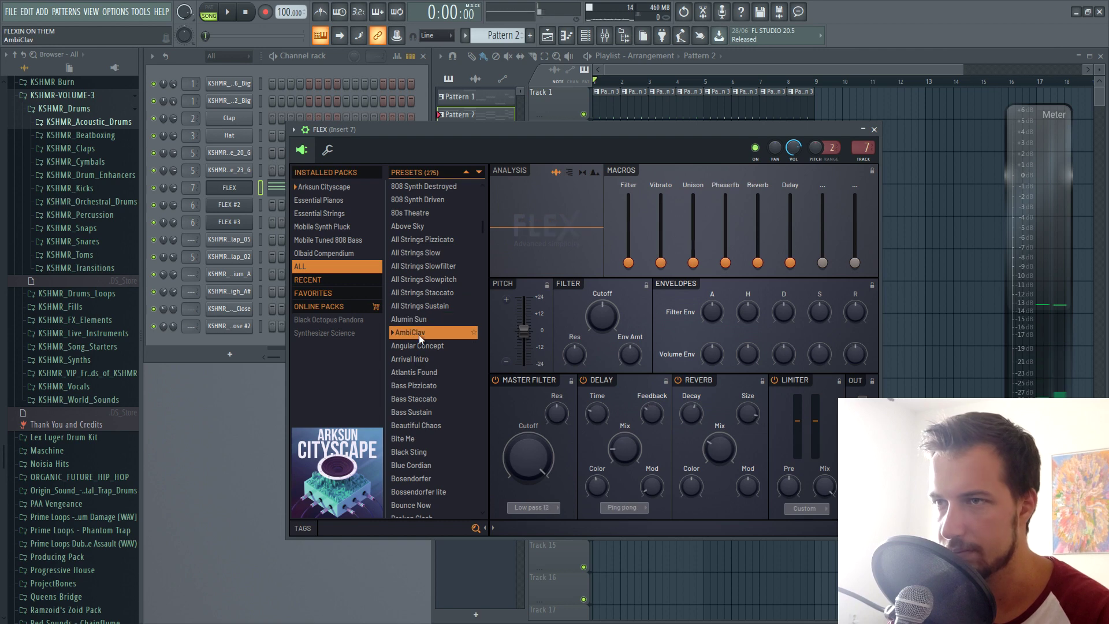
pyautogui.click(432, 345)
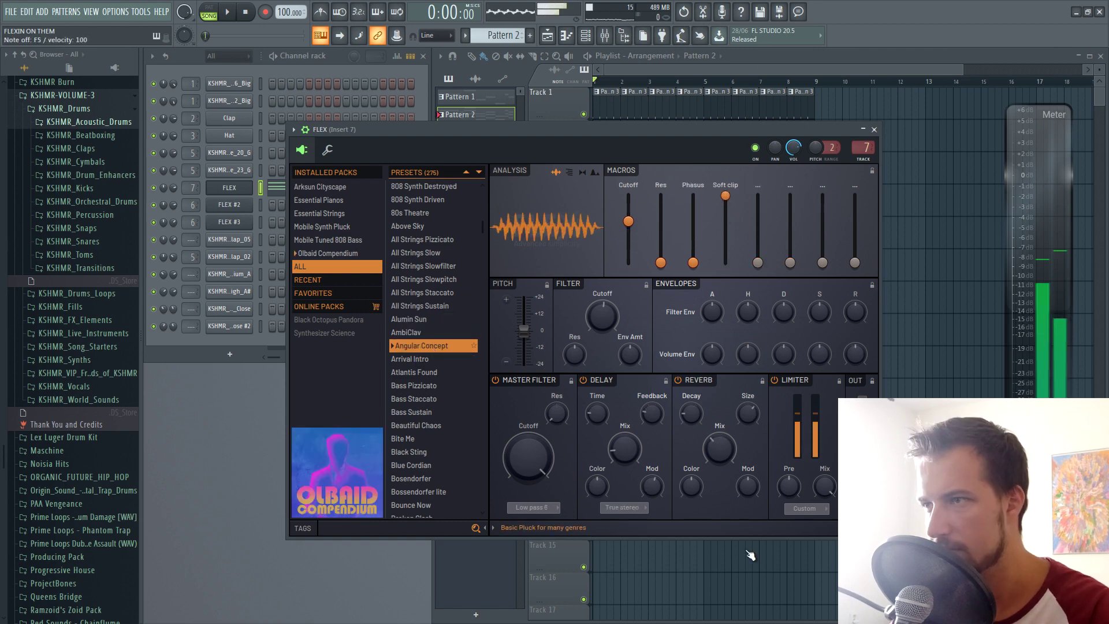
pyautogui.click(874, 129)
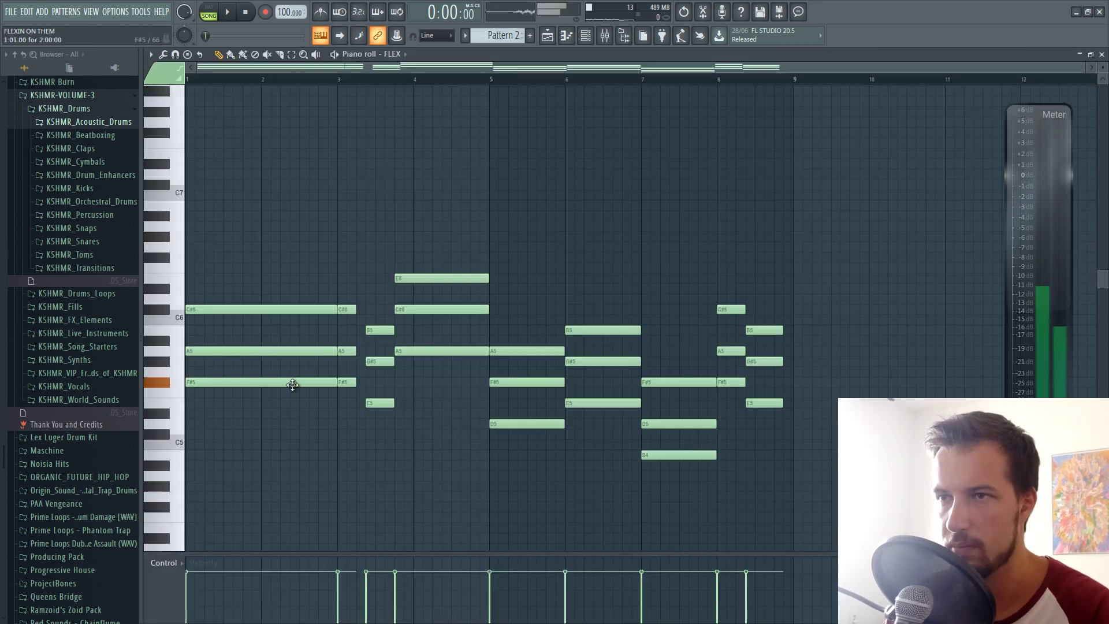
# - Replace the first FLEX chord with a rising arpeggio of short F#5, A5, C#6 and F#6 notes, repeat it and play it
pyautogui.rightClick(200, 352)
pyautogui.click(198, 351)
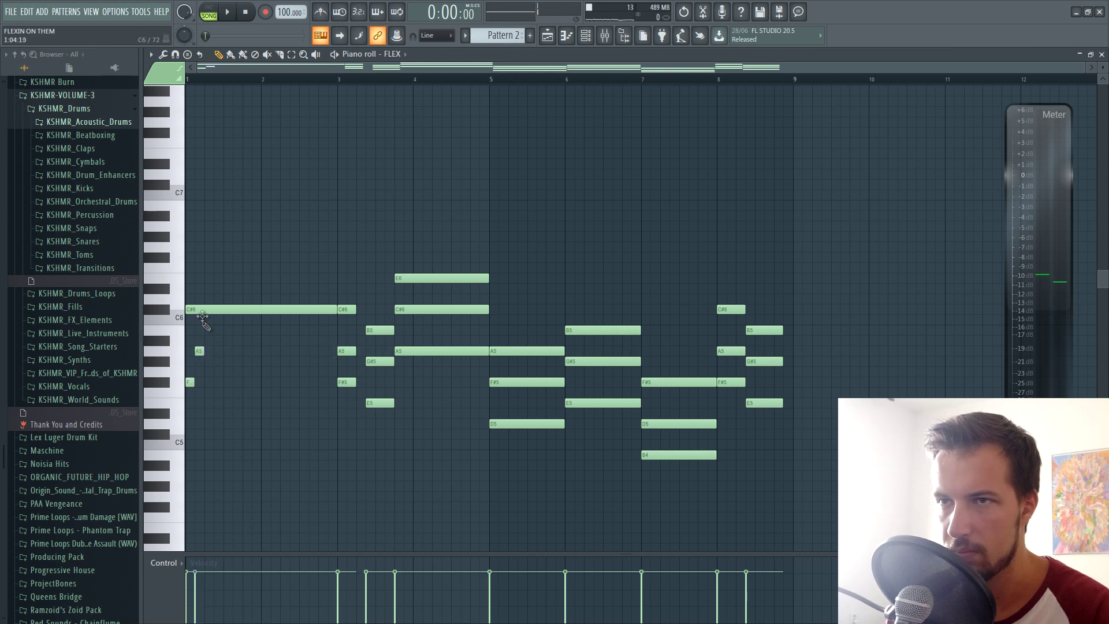
pyautogui.rightClick(206, 310)
pyautogui.click(207, 309)
pyautogui.click(217, 257)
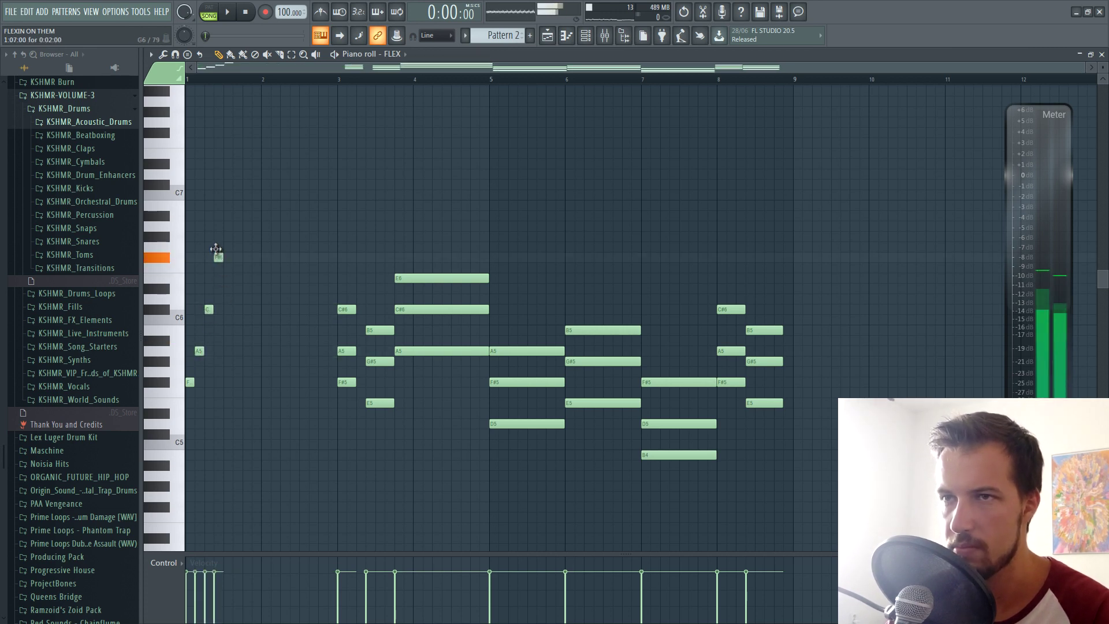
pyautogui.hotkey('ctrl', 'b')
pyautogui.press('space')
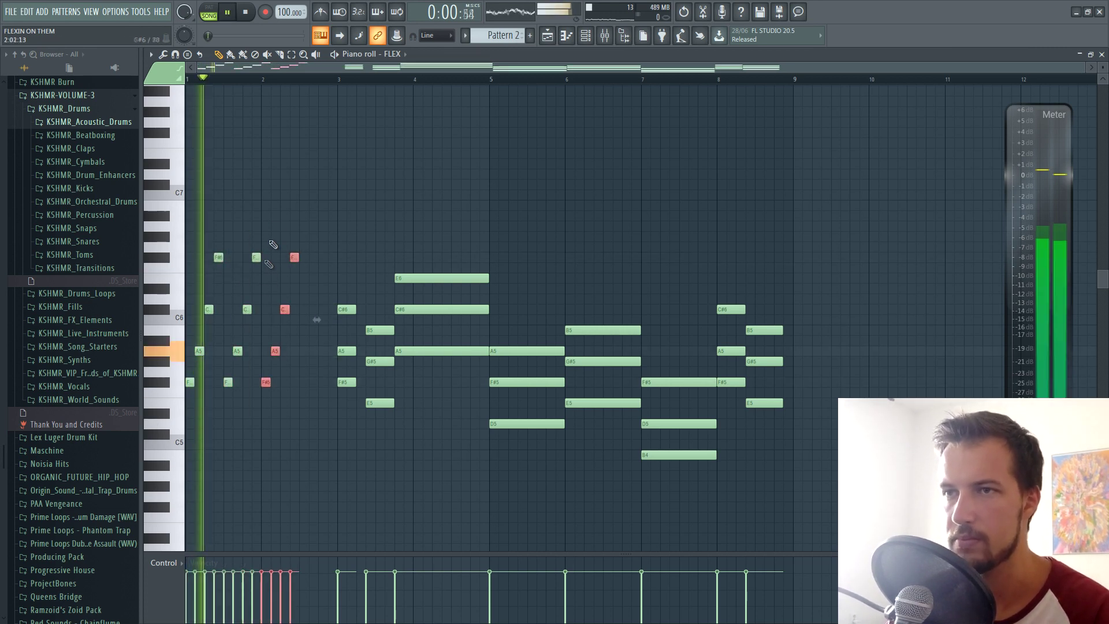
# - Halve the arpeggio's note lengths and spacing, duplicate it into four runs filling bar 1, play it and select the runs
pyautogui.keyDown('ctrl'); pyautogui.moveTo(305, 220); pyautogui.dragTo(149, 437); pyautogui.keyUp('ctrl')
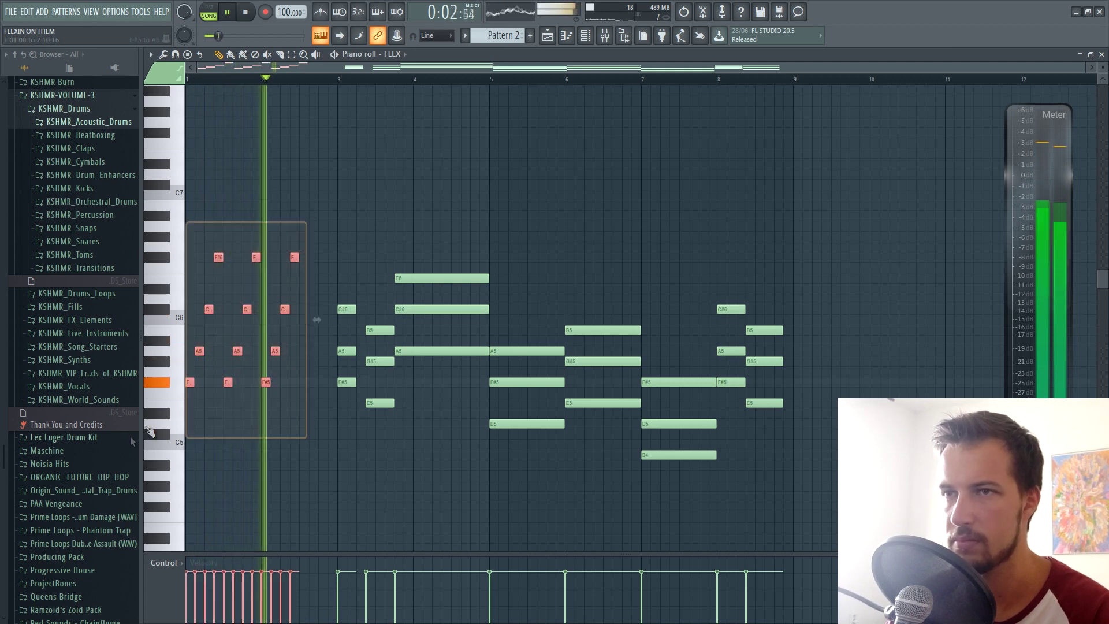
pyautogui.press('space')
pyautogui.moveTo(317, 220); pyautogui.dragTo(235, 408)
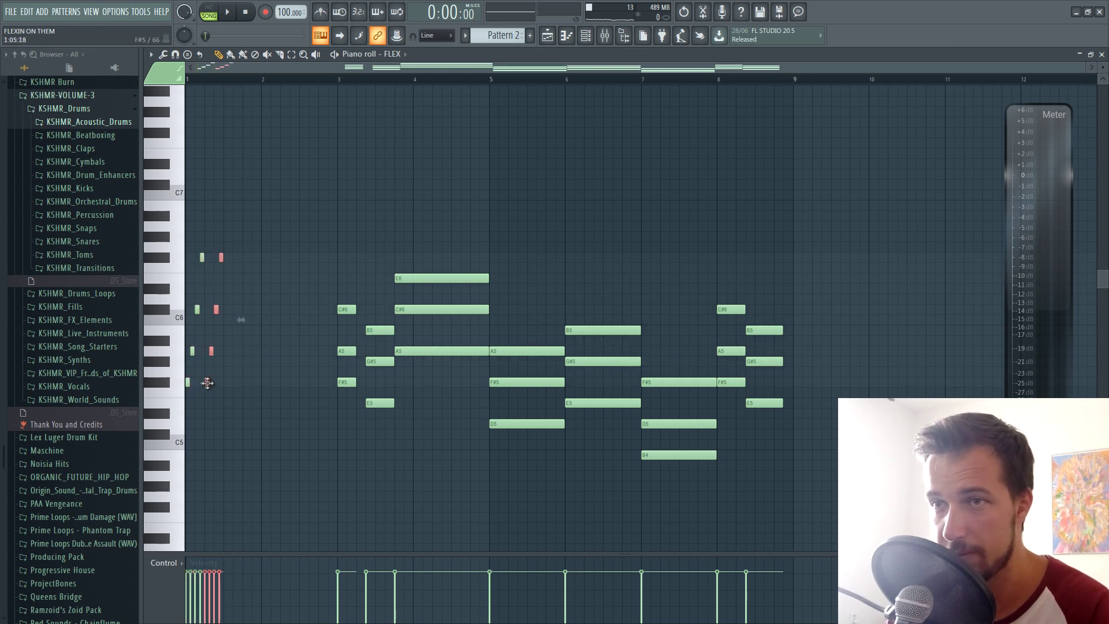
pyautogui.moveTo(283, 226); pyautogui.dragTo(186, 429)
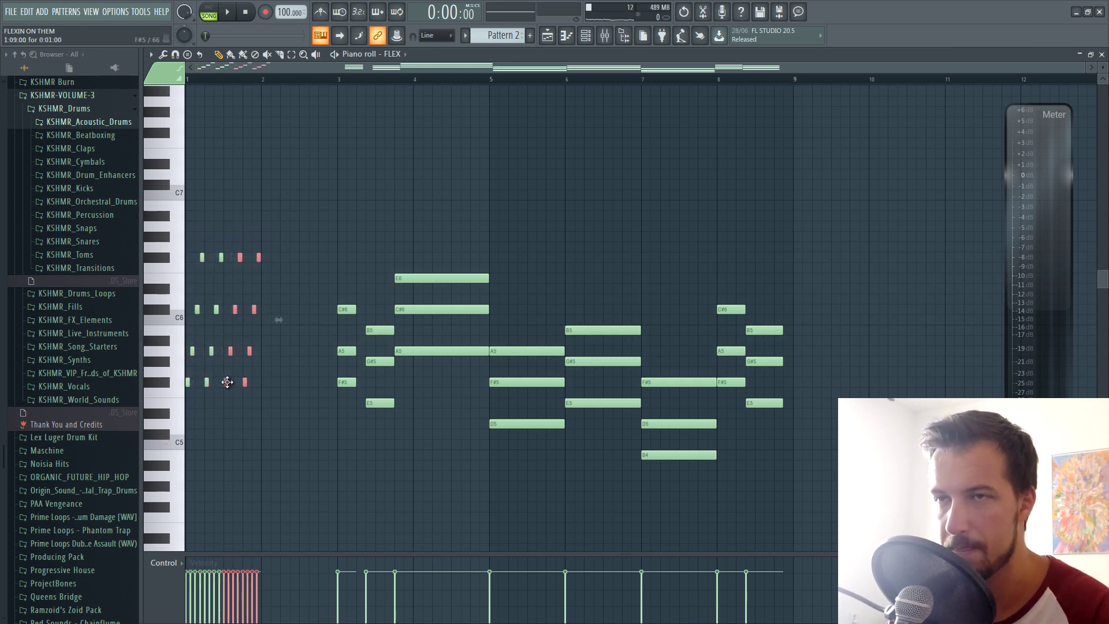
pyautogui.keyDown('ctrl'); pyautogui.click(255, 421); pyautogui.keyUp('ctrl')
pyautogui.press('space')
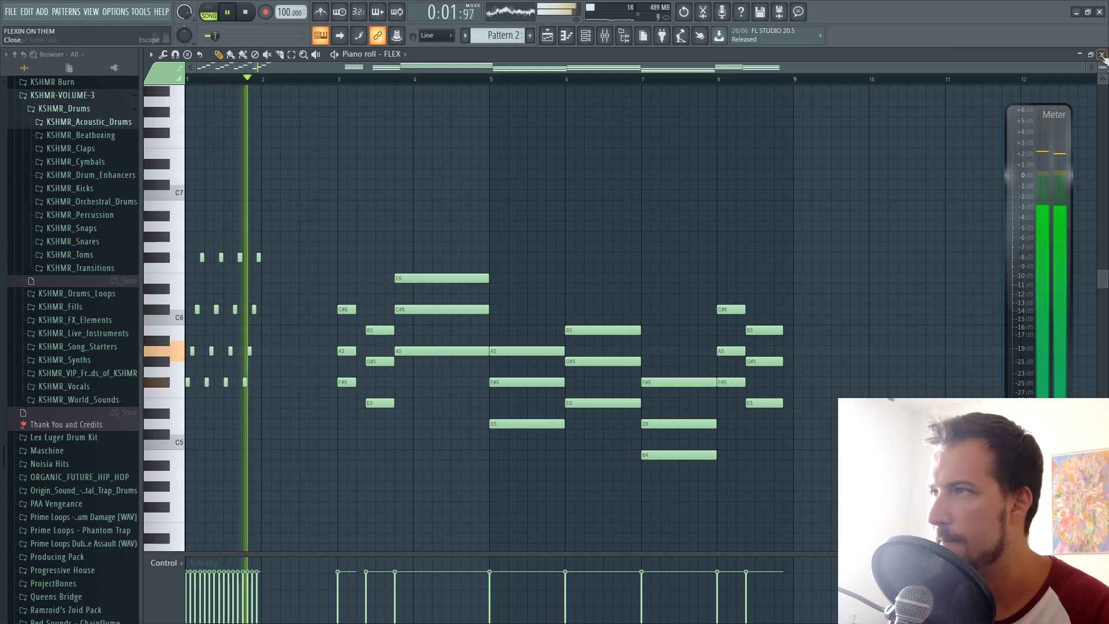
pyautogui.moveTo(316, 211); pyautogui.dragTo(227, 384)
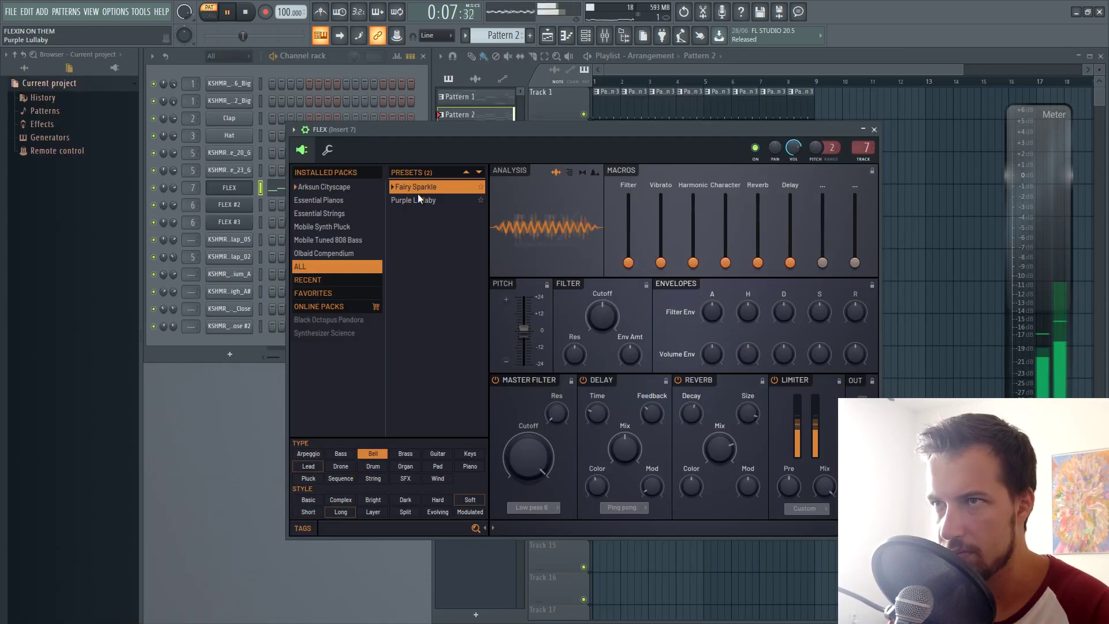
# - Compare Purple Lullaby with Fairy Sparkle on FLEX during song playback, select Fairy Sparkle, and change the preset type filter from Bell to Guitar
pyautogui.click(422, 199)
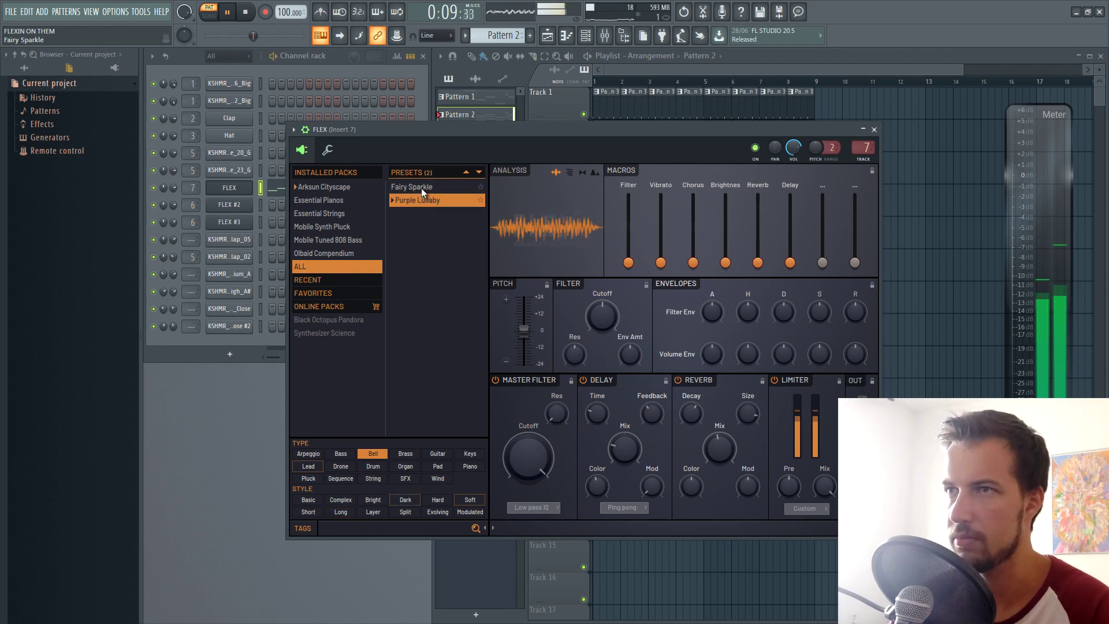
pyautogui.press('space')
pyautogui.click(655, 82)
pyautogui.press('l')
pyautogui.press('space')
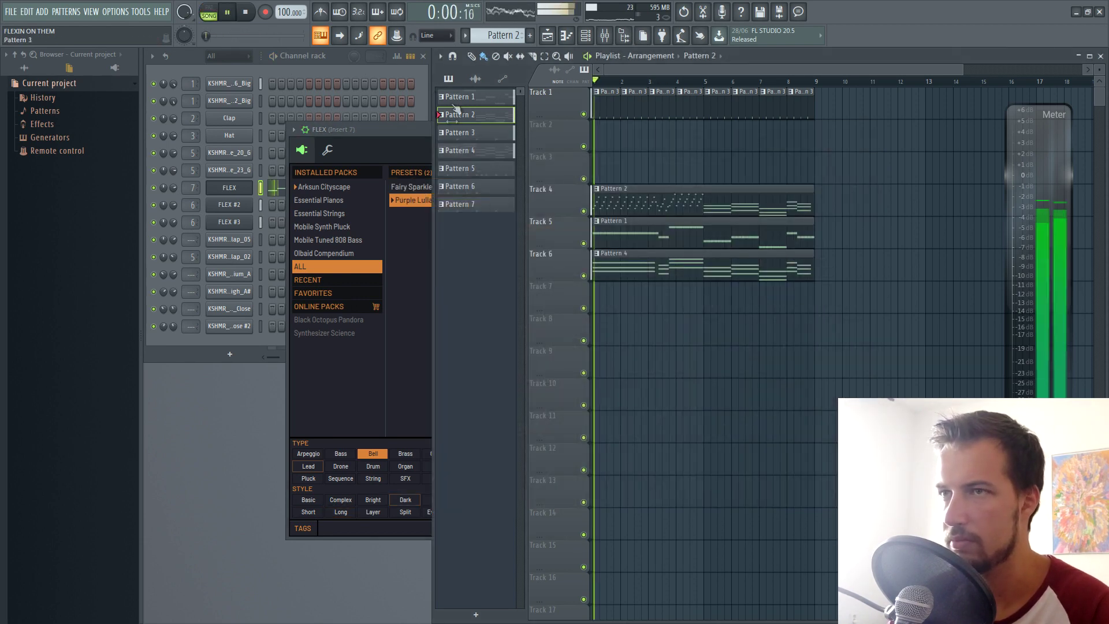
pyautogui.click(411, 187)
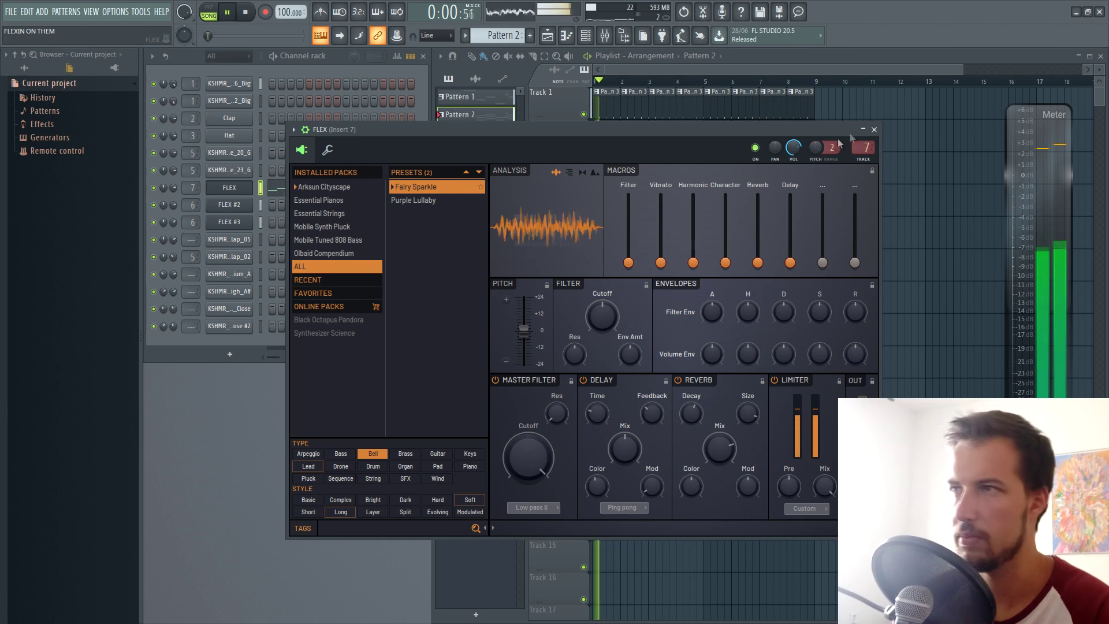
pyautogui.click(378, 453)
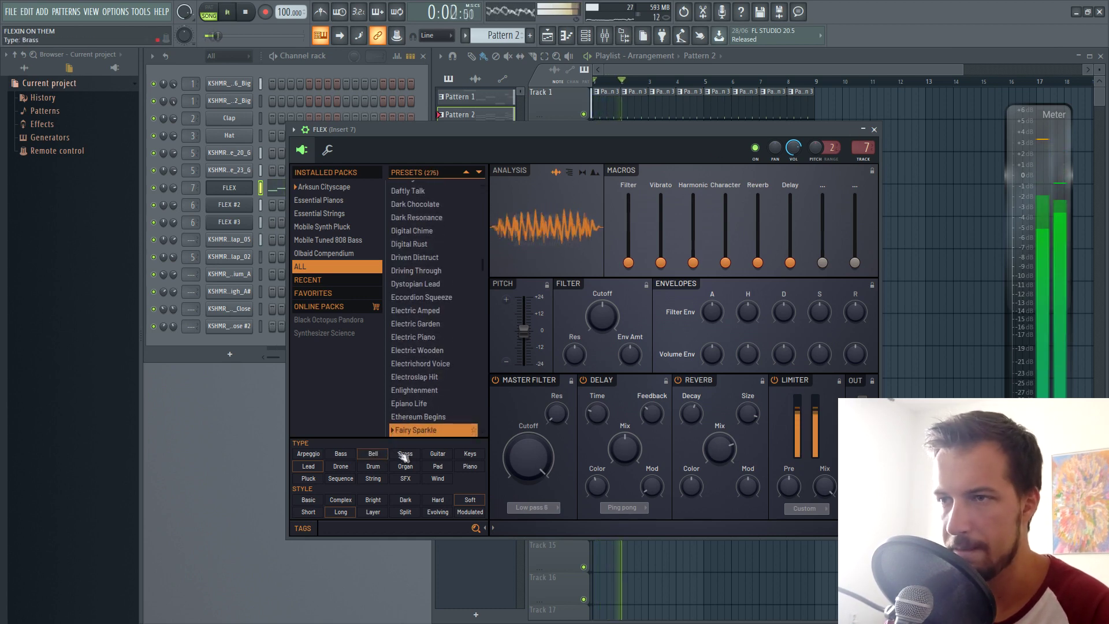
pyautogui.click(437, 454)
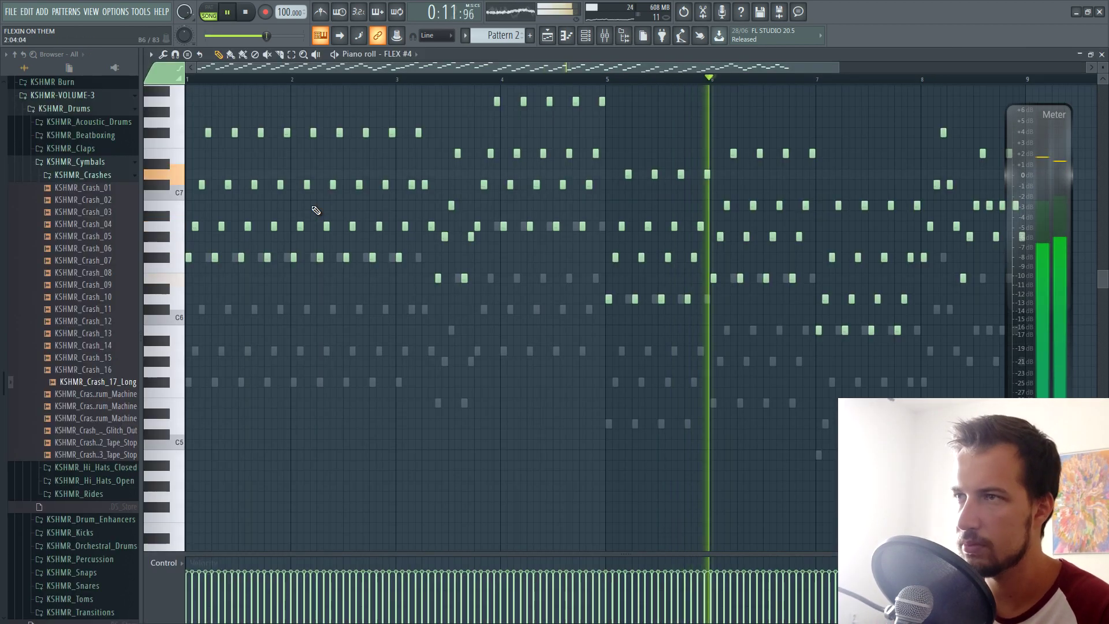
# - Close the FLEX #4 piano roll, load the Bite Me bass preset on FLEX #2, and bring up Pattern 3 during playback
pyautogui.click(1101, 55)
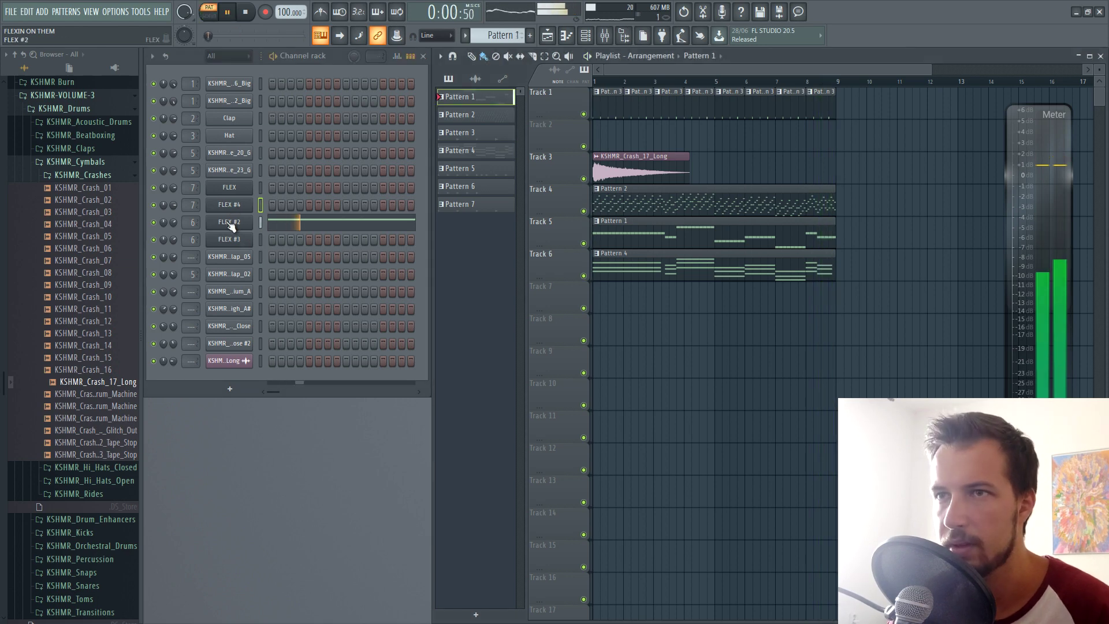
pyautogui.click(230, 221)
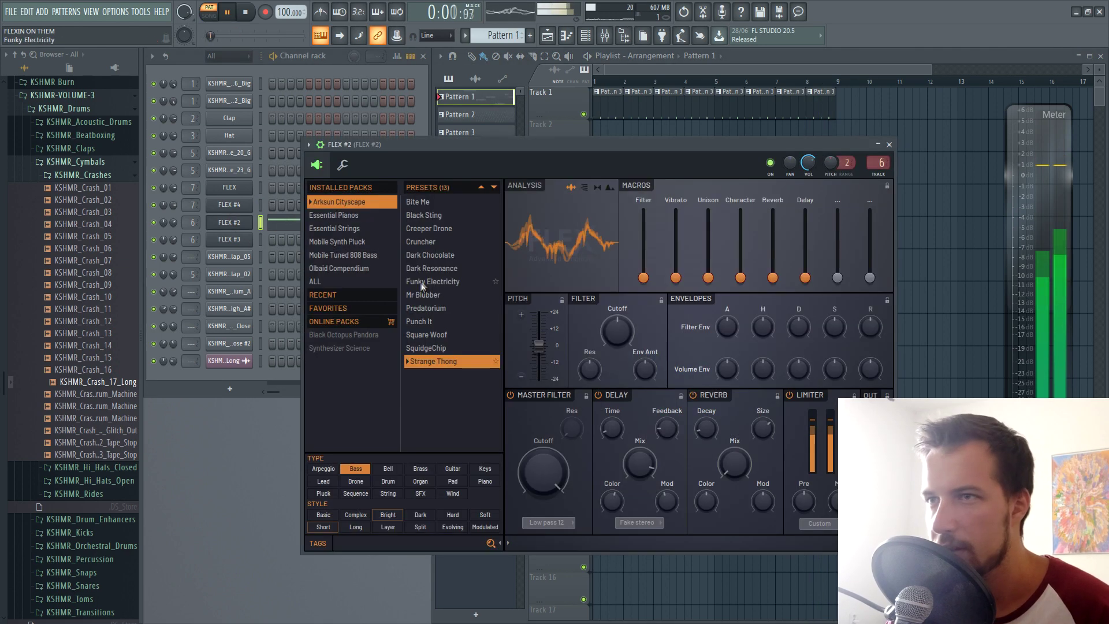
pyautogui.click(439, 202)
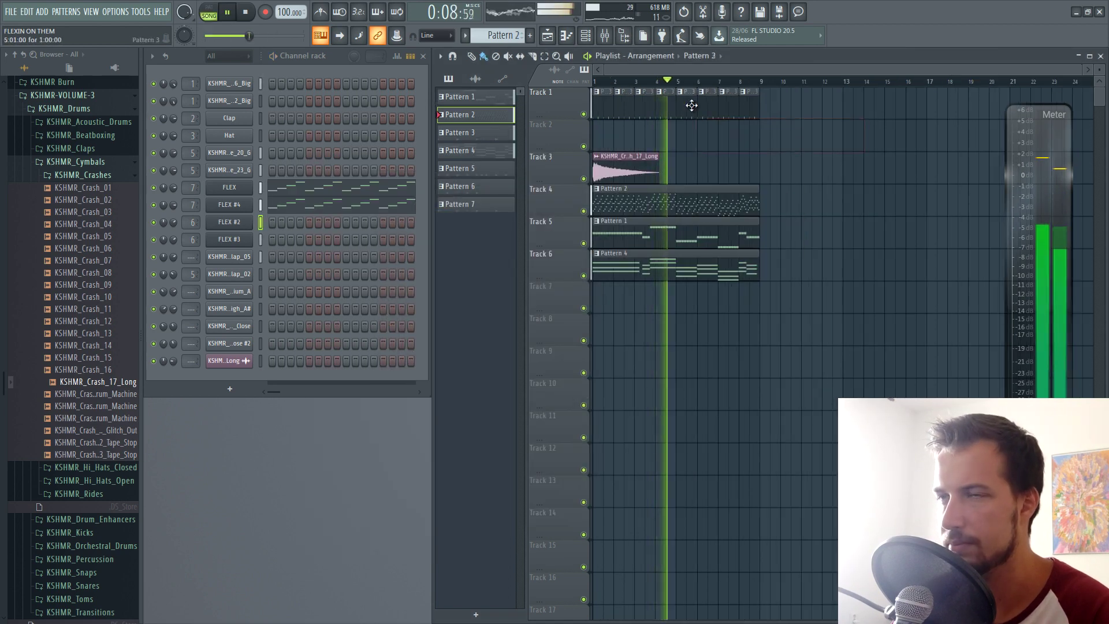
pyautogui.click(692, 105)
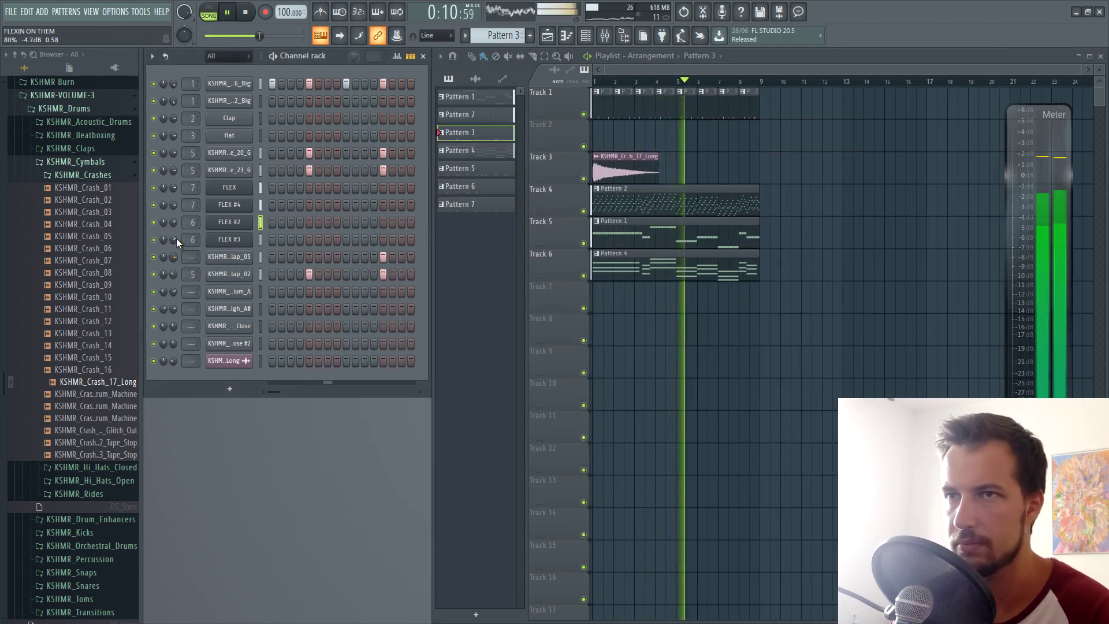
pyautogui.press('space')
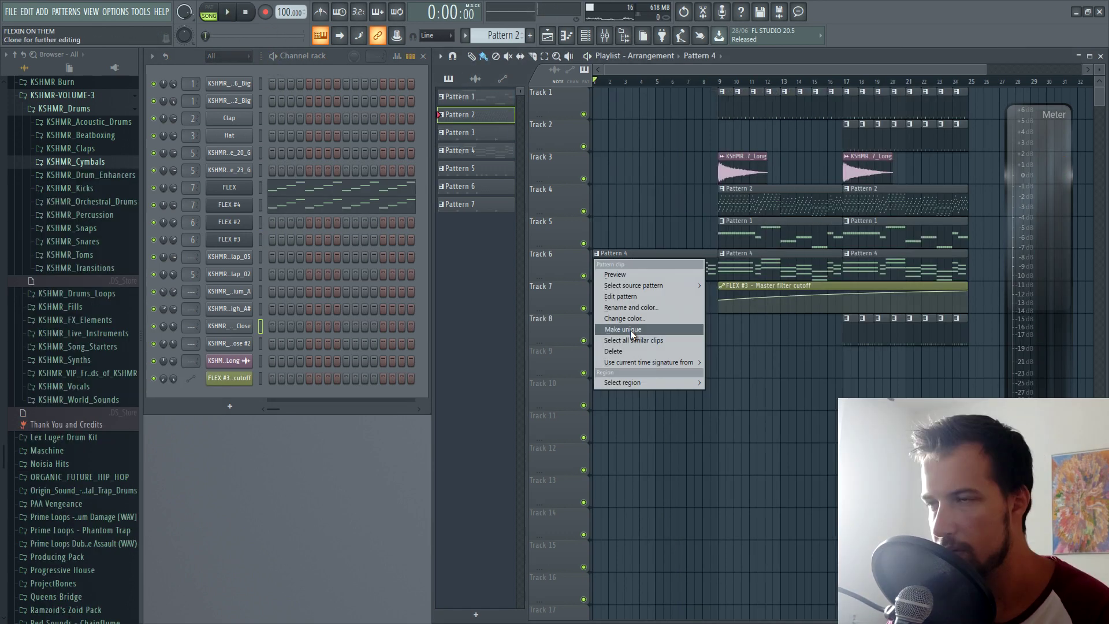
# - Bring up Pattern 5 from its Track 6 clip and clone the FLEX #3 channel
pyautogui.click(630, 254)
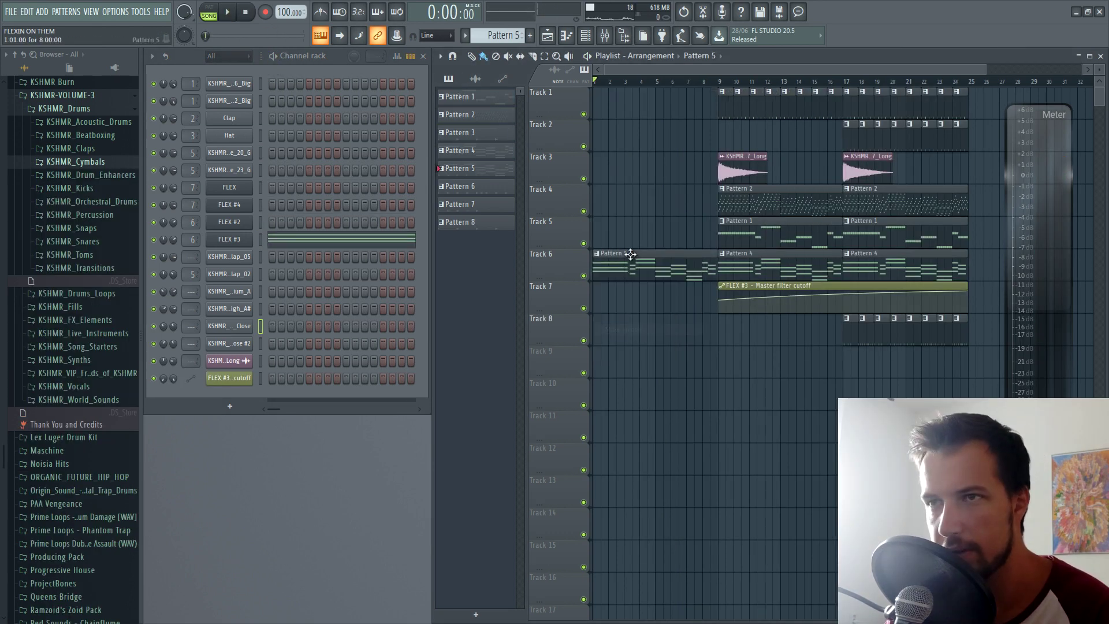
pyautogui.rightClick(237, 243)
pyautogui.click(279, 341)
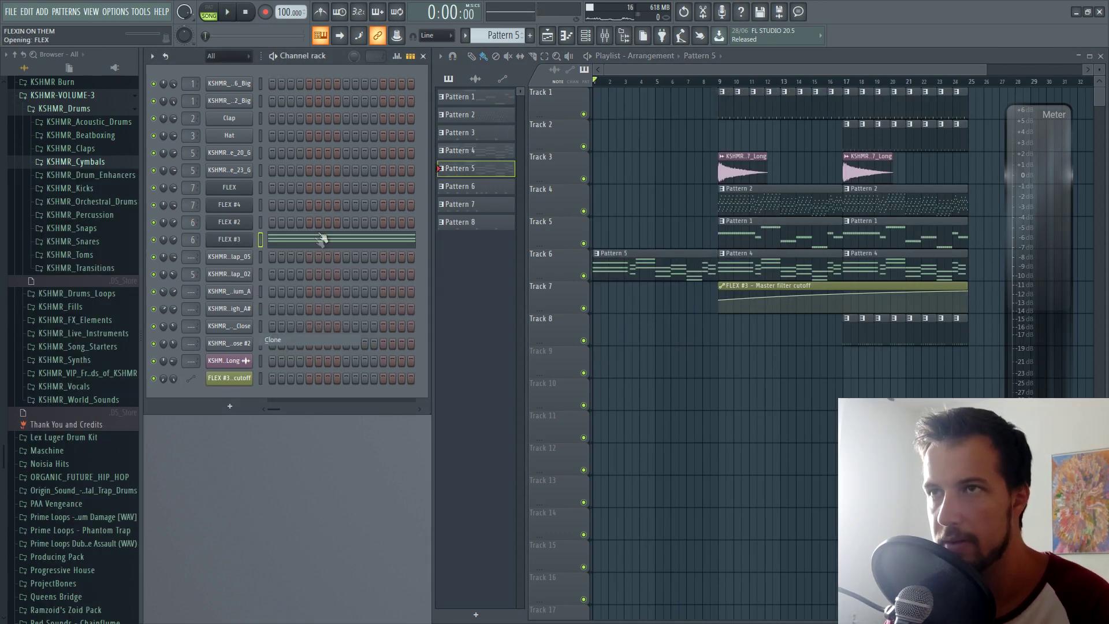
# - Filter the FLEX #5 presets to Pad, audition Flux Navigator and Fractal Tail over Pattern 5, and load Haunting Hour
pyautogui.click(359, 551)
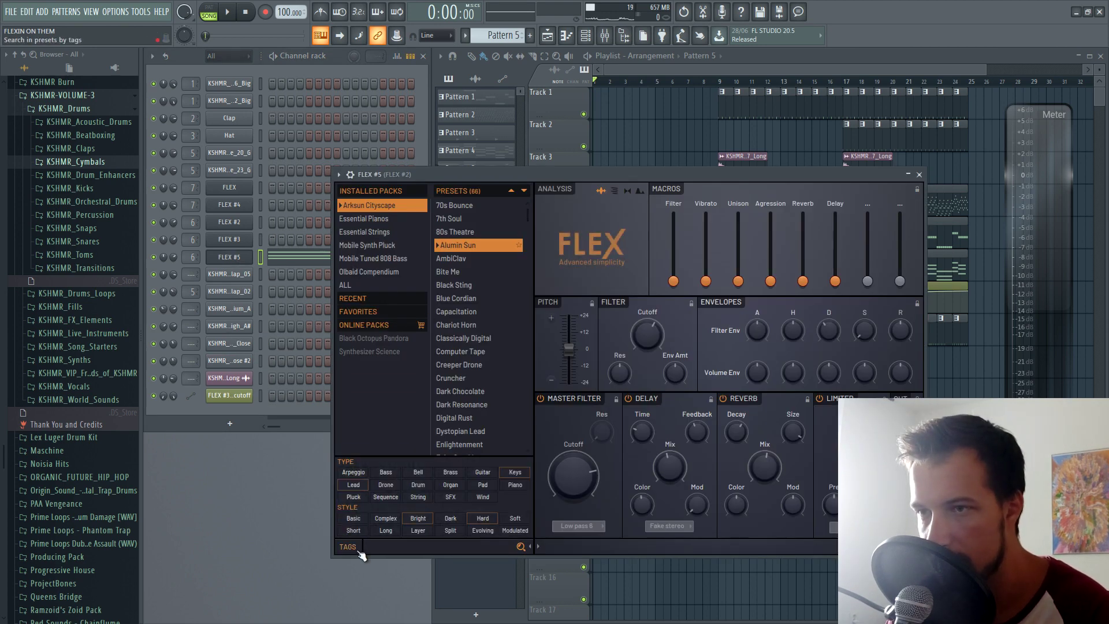
pyautogui.click(483, 485)
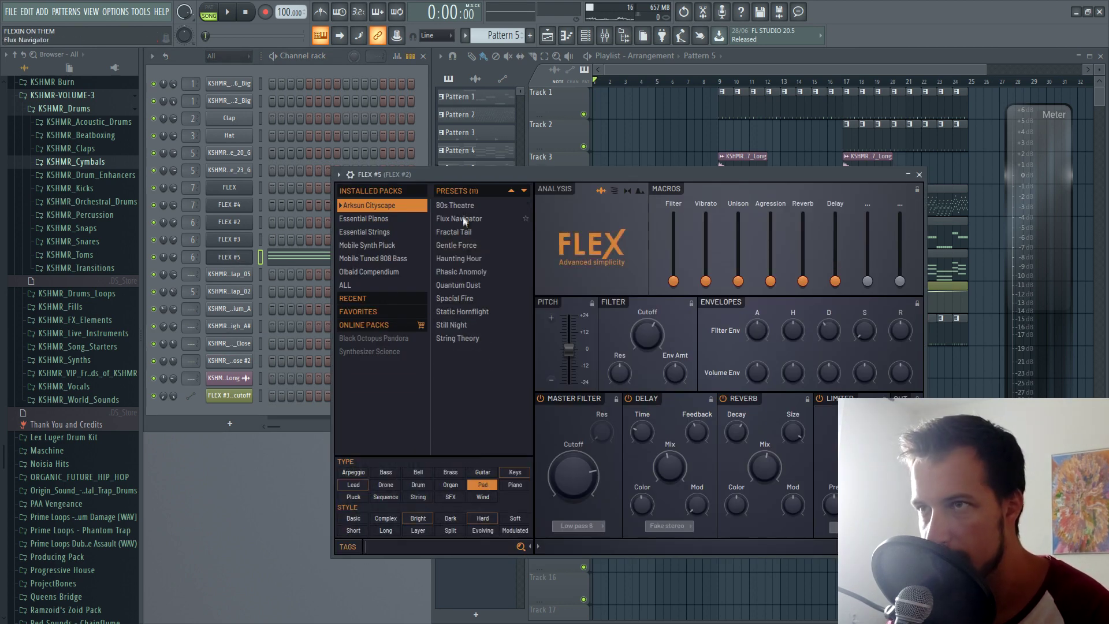
pyautogui.click(228, 14)
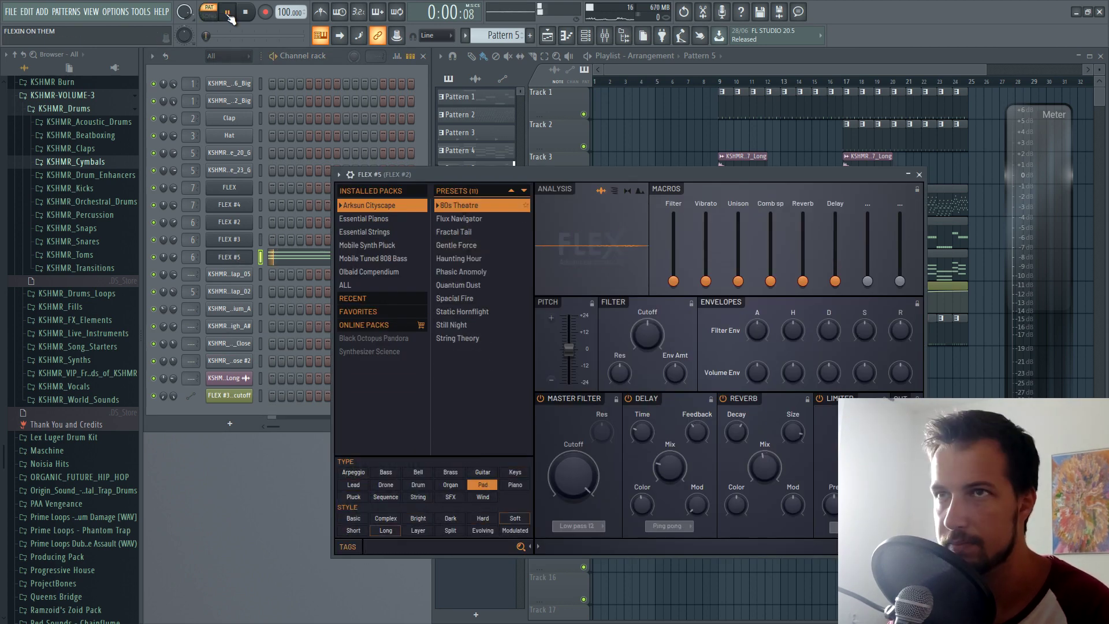
pyautogui.click(466, 232)
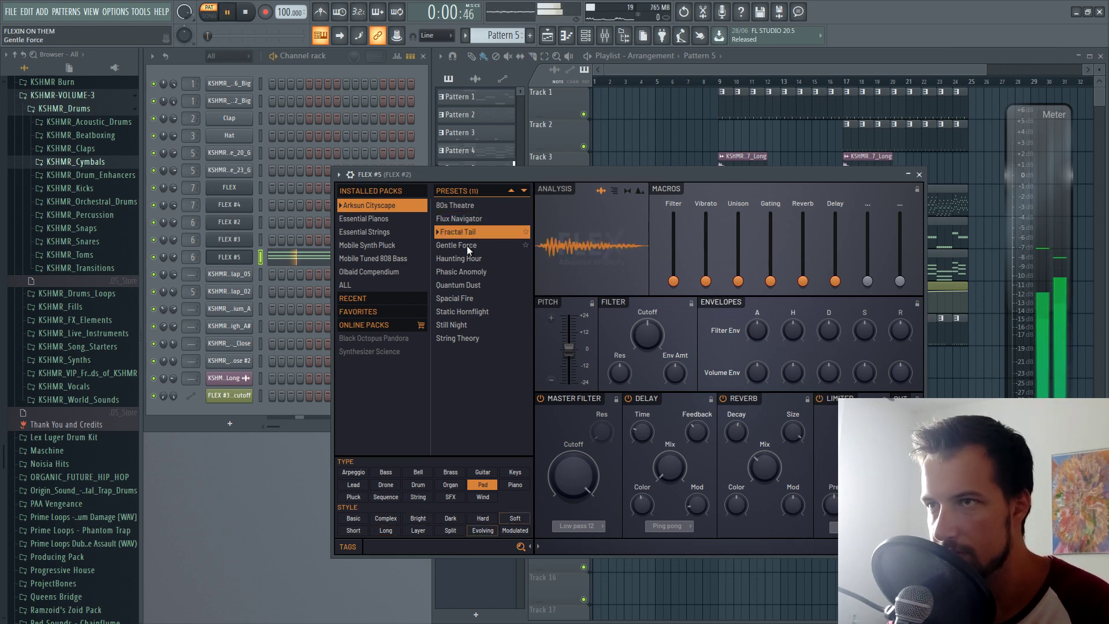
pyautogui.click(470, 259)
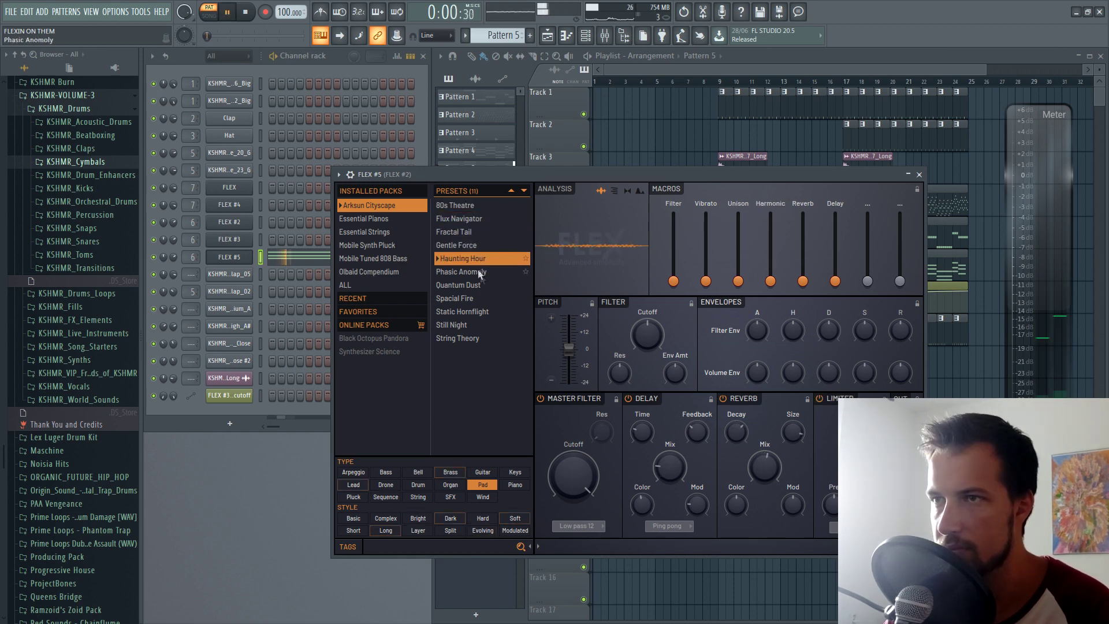
pyautogui.click(919, 174)
# - Clone FLEX #5, filter the clone's presets to soft leads, try Blue Cordian and Dystopian Lead, and load Fairy Sparkle on FLEX #6
pyautogui.click(379, 256)
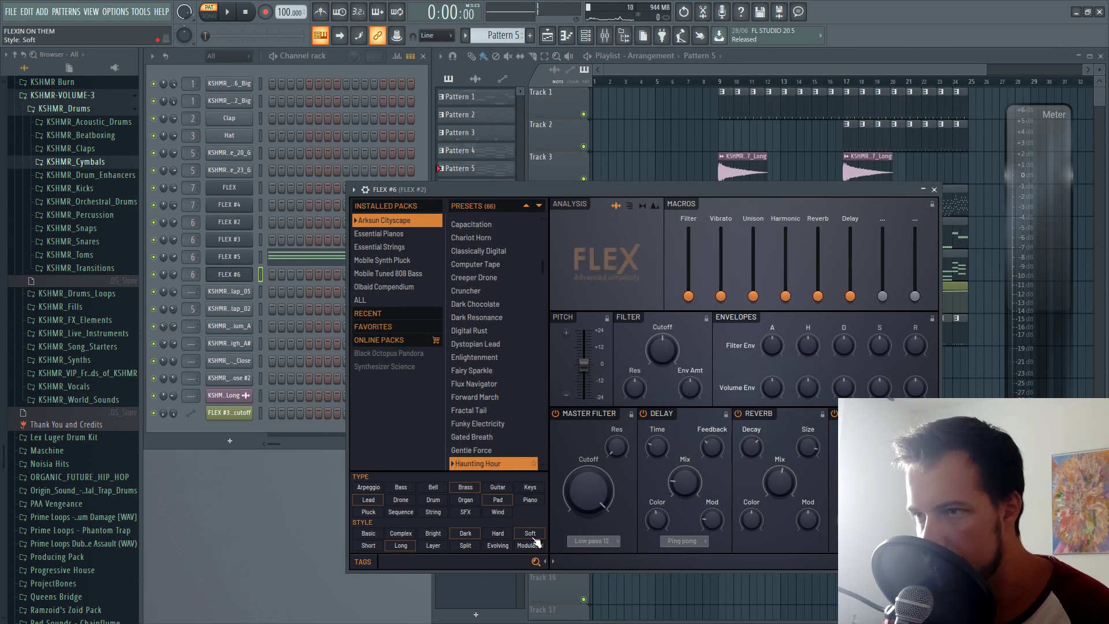
pyautogui.click(533, 536)
pyautogui.click(374, 501)
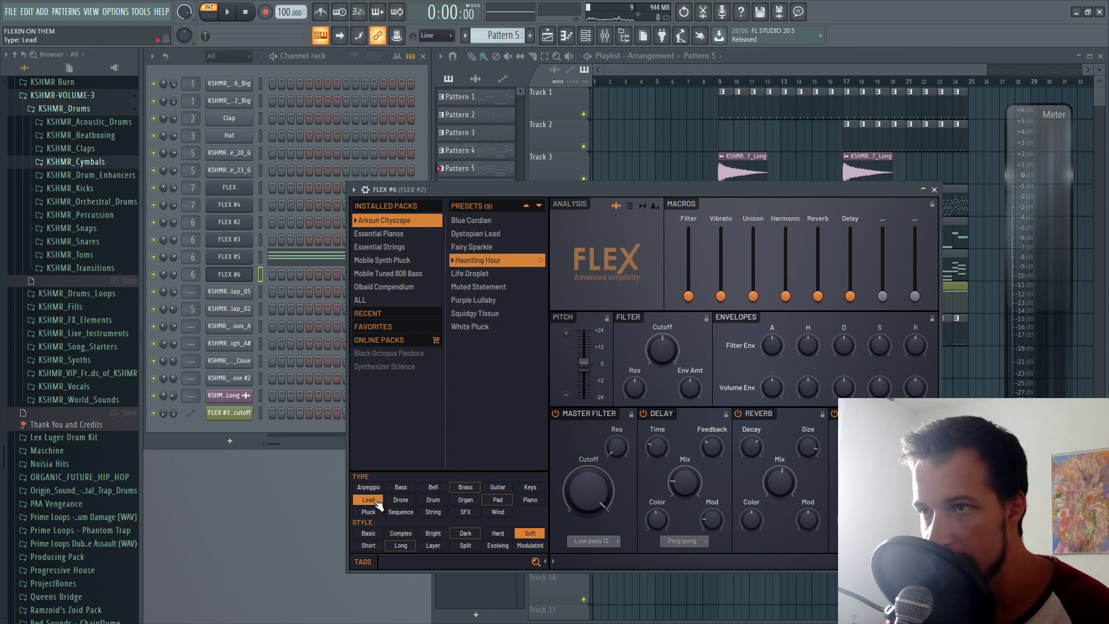
pyautogui.click(477, 234)
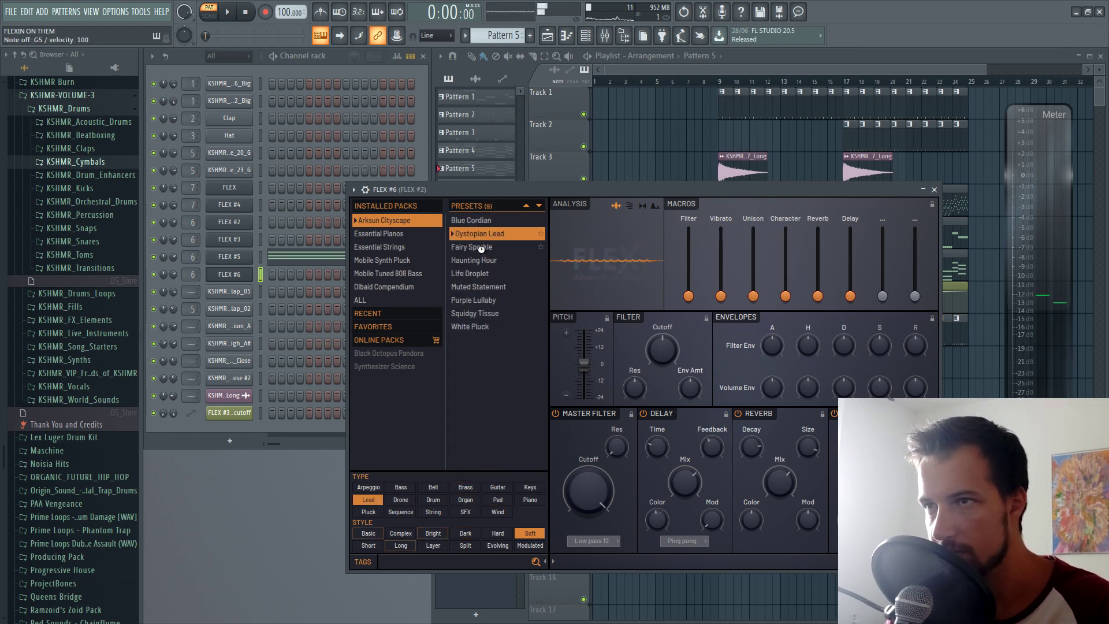
pyautogui.click(482, 249)
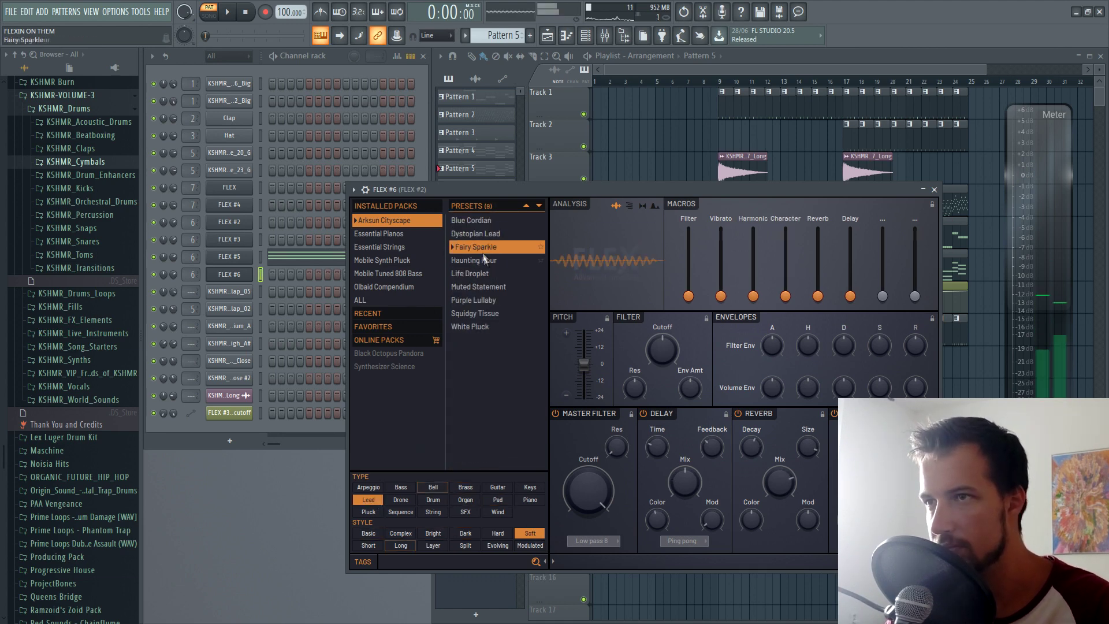
pyautogui.click(935, 190)
# - Start Pattern 9 for FLEX #6 with a long C#7 note at bar 1 and place its clip on Track 9
pyautogui.click(251, 173)
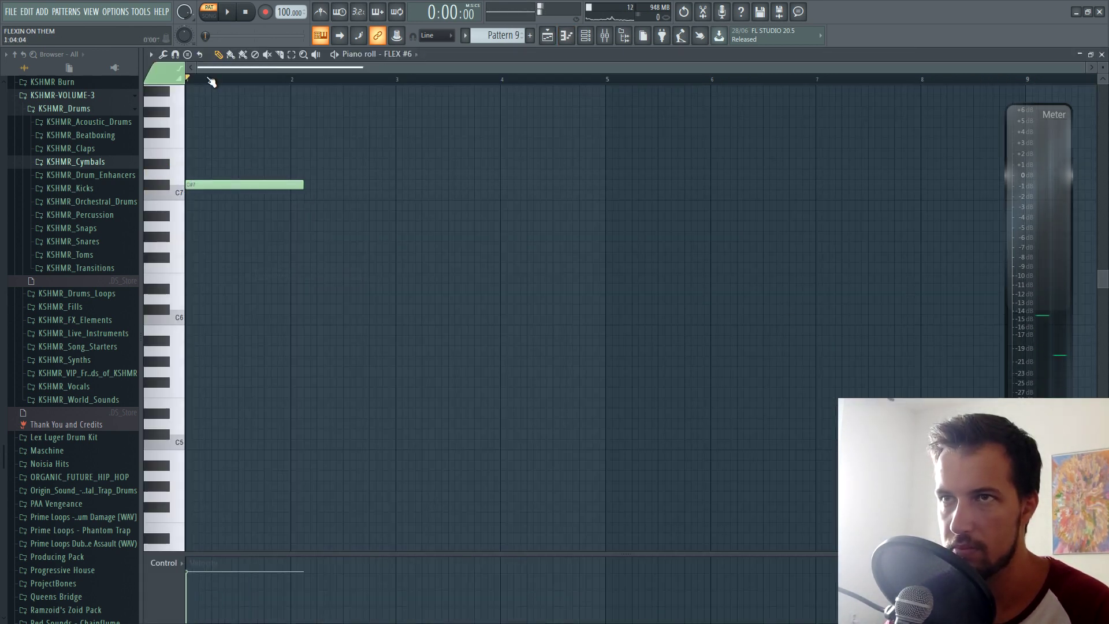
pyautogui.press('space')
pyautogui.scroll(2, 881, 153)
pyautogui.click(1102, 55)
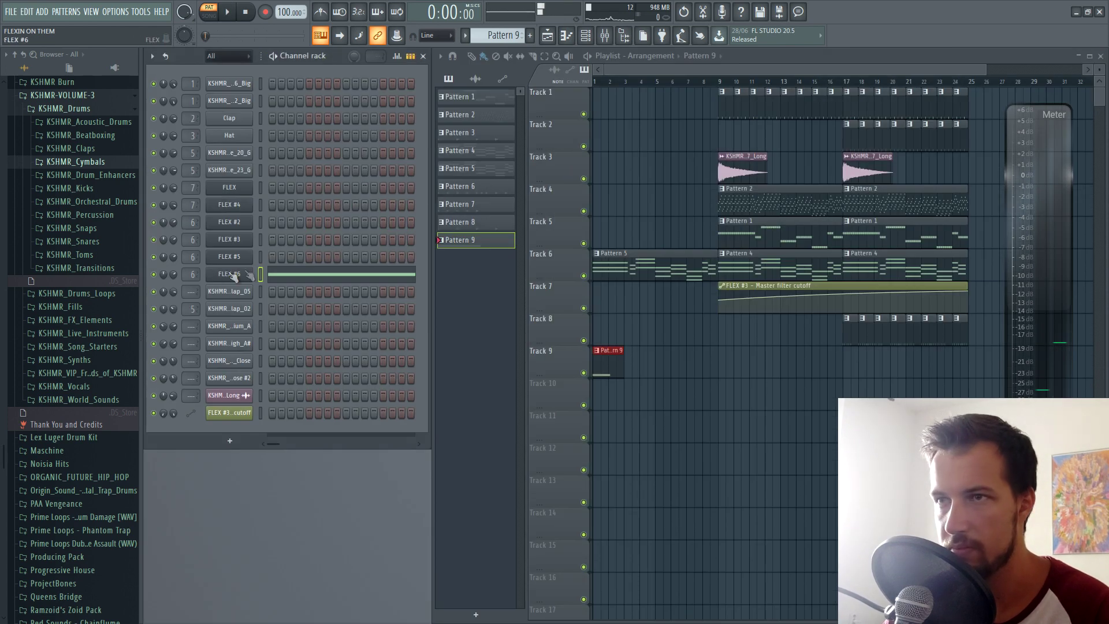
# - Shorten C#7 to one bar, add G#6 in the second half of bar 2, and F#6 from bar 3 extending past mid-bar 4
pyautogui.click(342, 282)
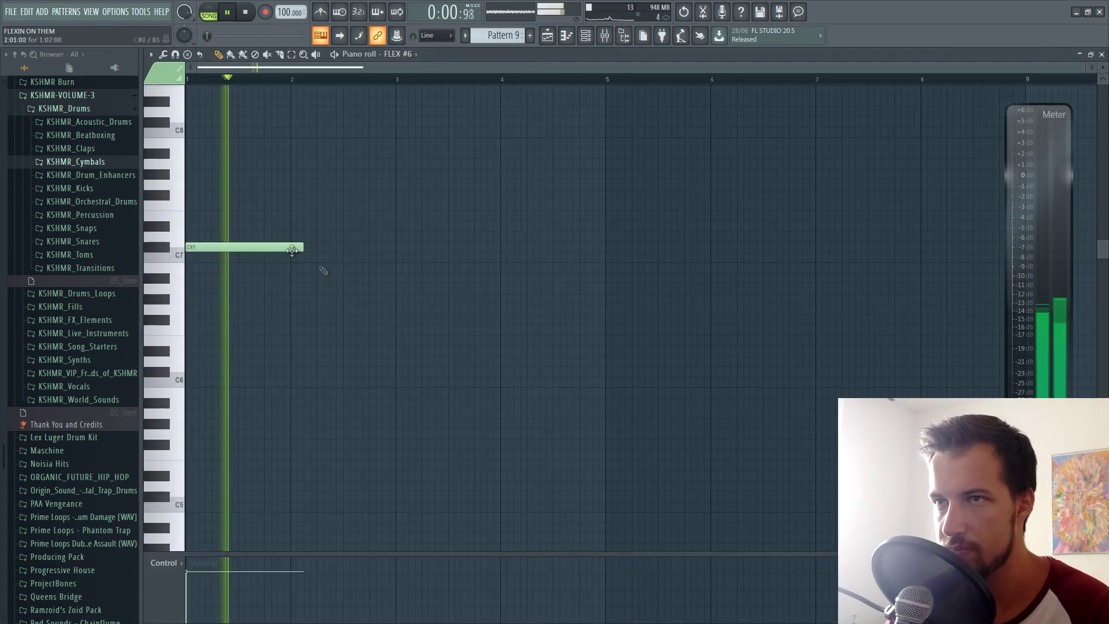
pyautogui.press('space')
pyautogui.moveTo(322, 287); pyautogui.dragTo(345, 307)
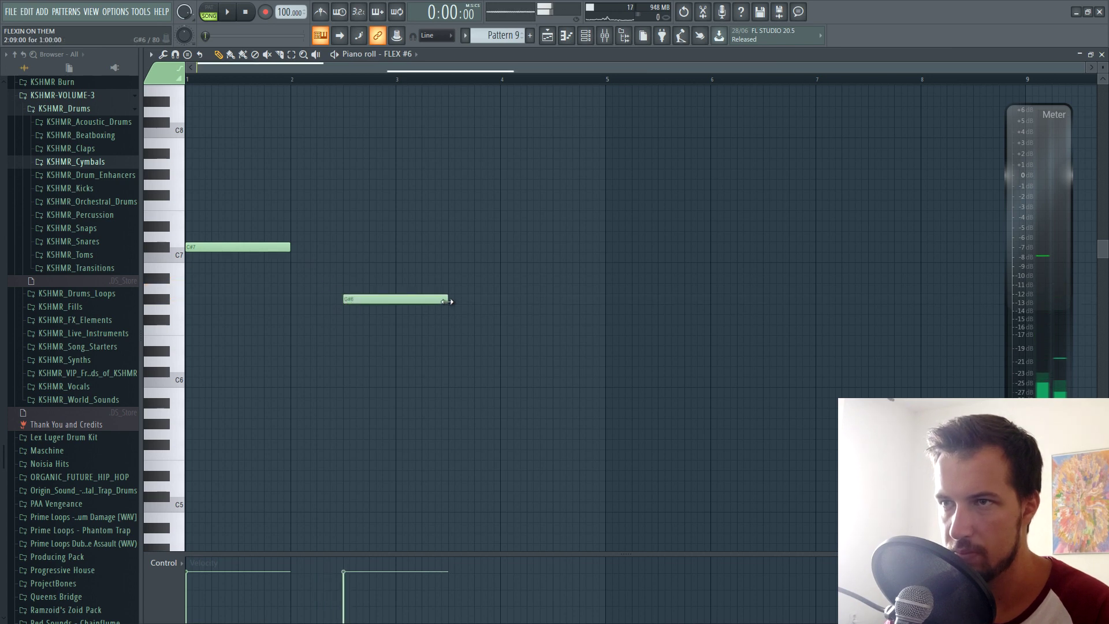
pyautogui.press('space')
pyautogui.scroll(2, 283, 87)
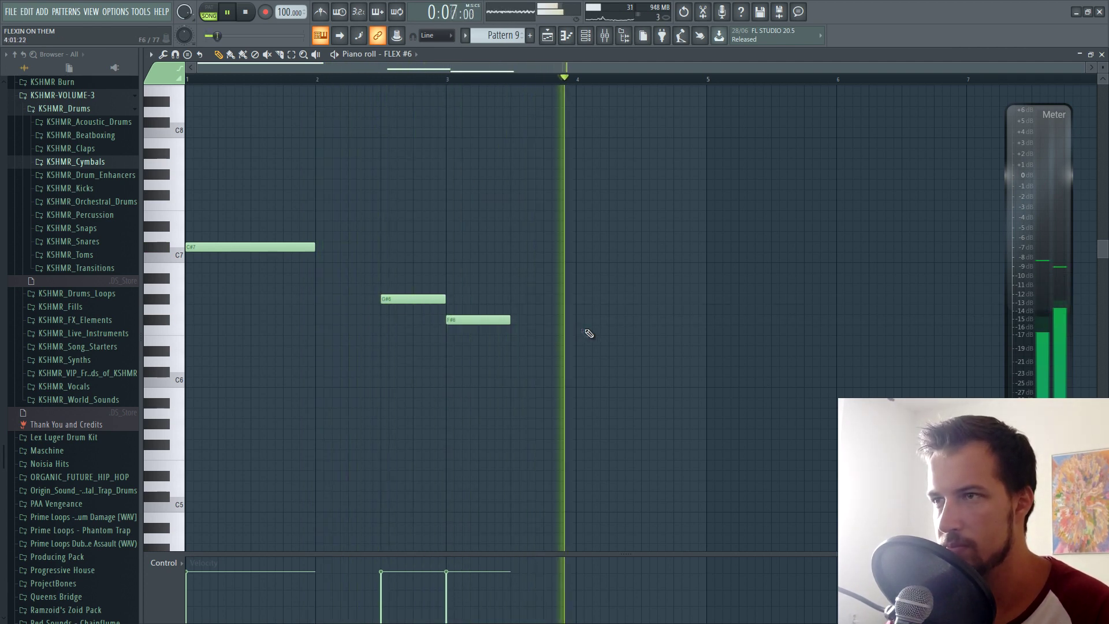
pyautogui.moveTo(509, 320); pyautogui.dragTo(647, 322)
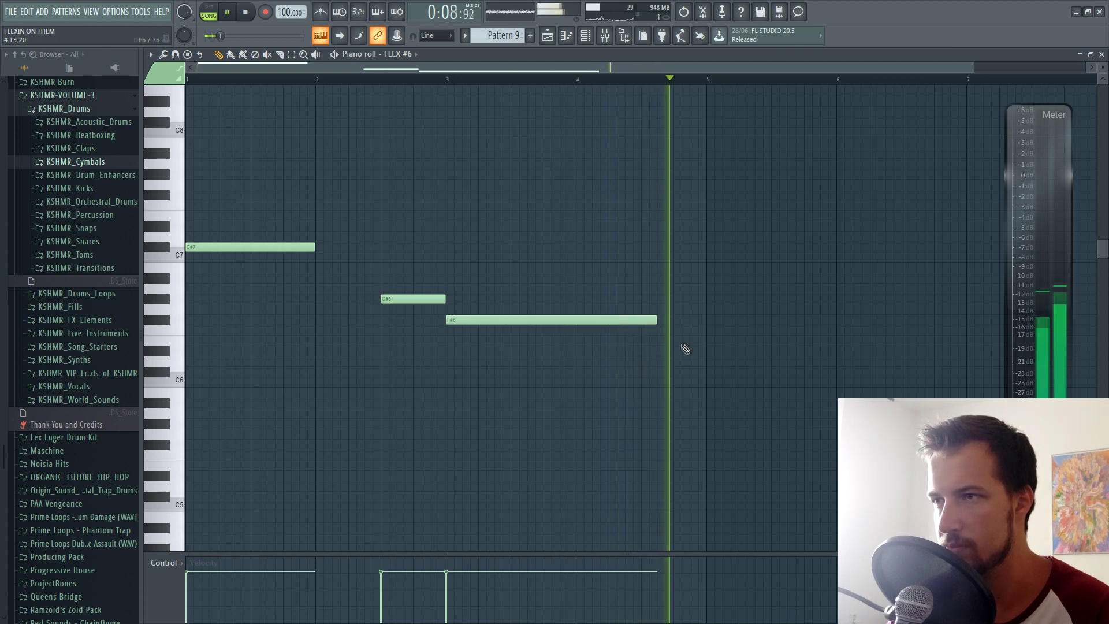
# - Add a quick rising run of C#6, D6, E6 and F#6 at the end of bar 4
pyautogui.press('space')
pyautogui.click(675, 423)
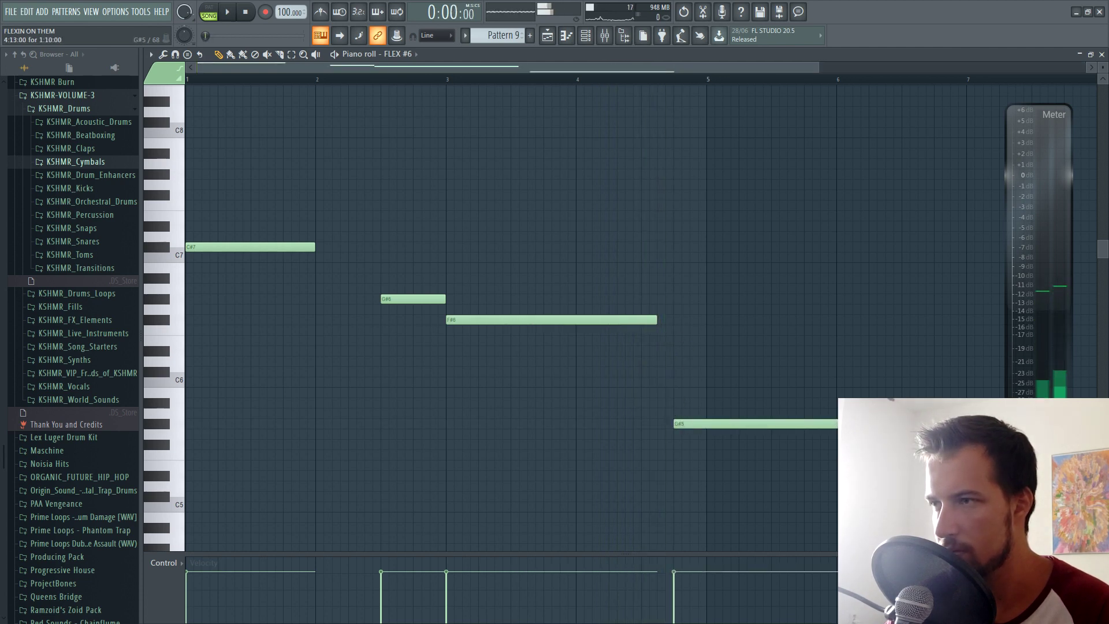
pyautogui.moveTo(884, 424); pyautogui.dragTo(661, 433)
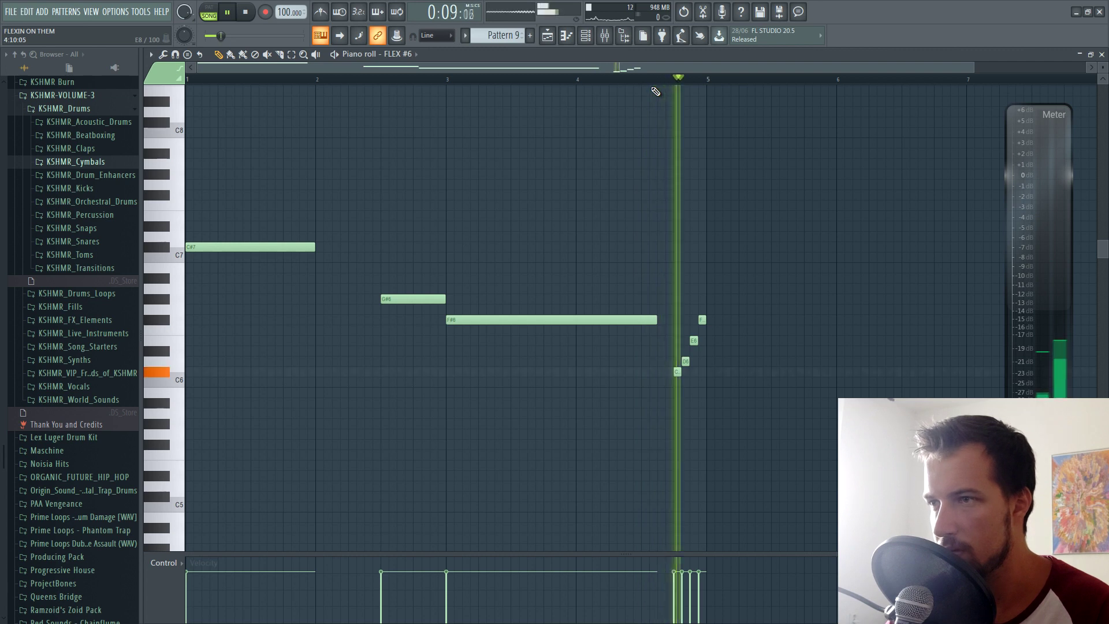
pyautogui.press('space')
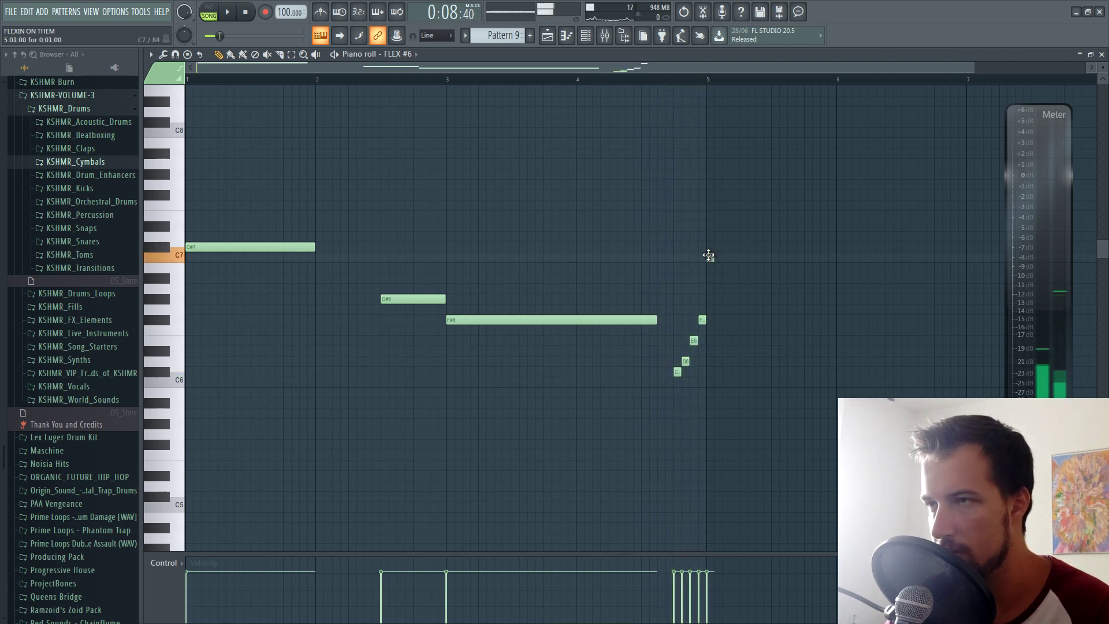
# - Add a C#7 note at bar 5 lasting just over half a bar and play the melody over the chords
pyautogui.press('space')
pyautogui.click(708, 257)
pyautogui.moveTo(780, 259); pyautogui.dragTo(771, 246)
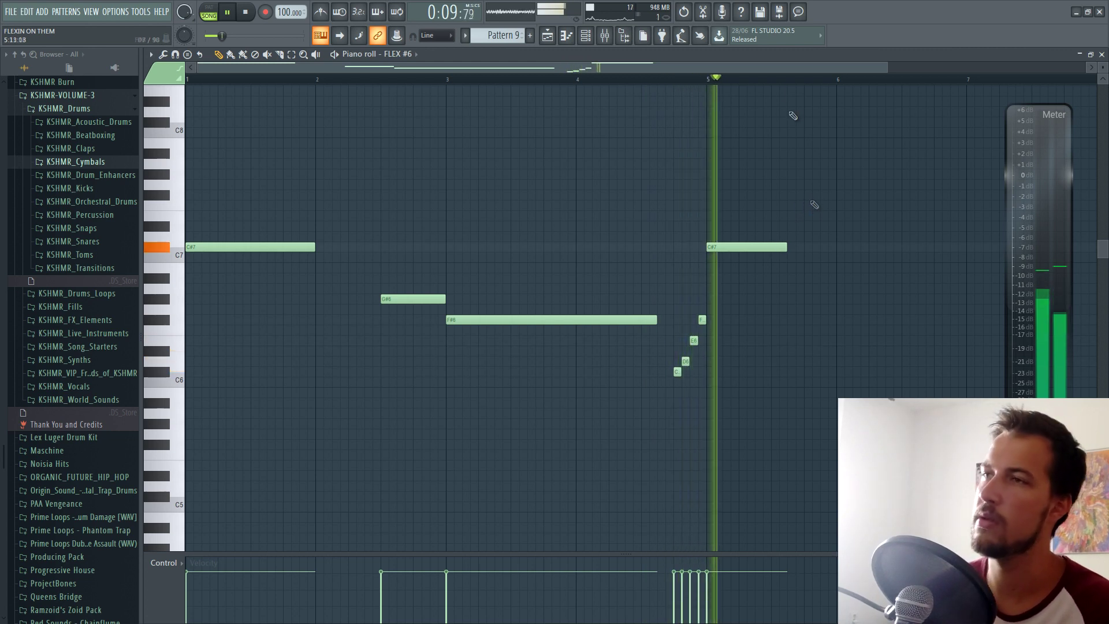
pyautogui.keyDown('ctrl'); pyautogui.scroll(-2, 771, 92); pyautogui.keyUp('ctrl')
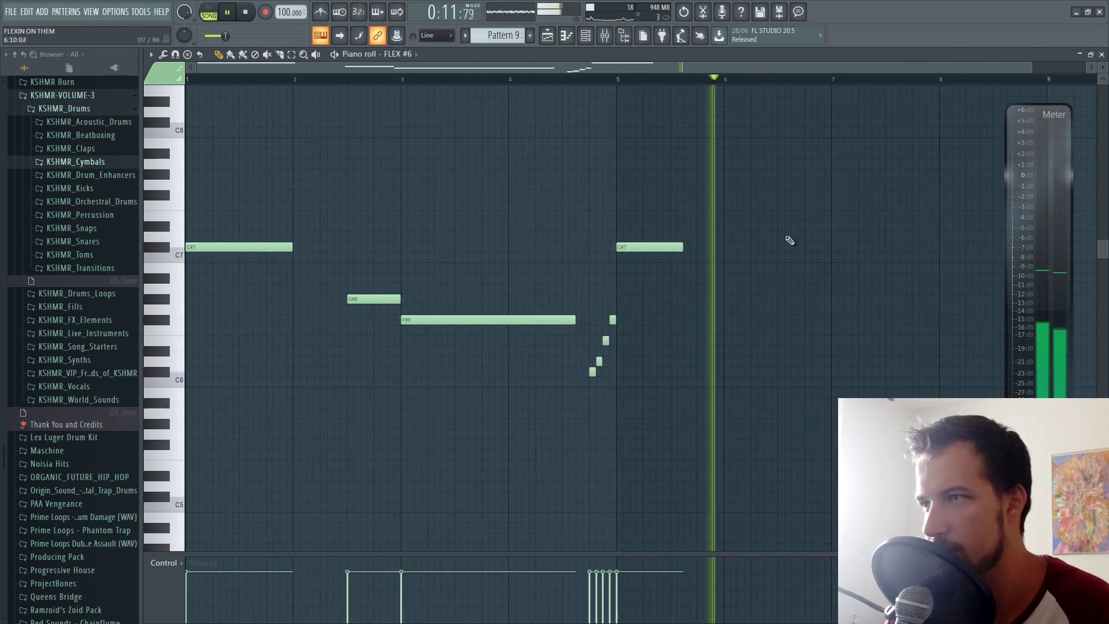
# - Add E7 in the second half of bar 6 and F#7 at bar 7, audition the melody, and close the piano roll
pyautogui.click(780, 216)
pyautogui.moveTo(838, 236)
pyautogui.mouseDown()
pyautogui.moveTo(853, 239)
pyautogui.moveTo(852, 255)
pyautogui.moveTo(888, 187)
pyautogui.mouseUp()
pyautogui.press('space')
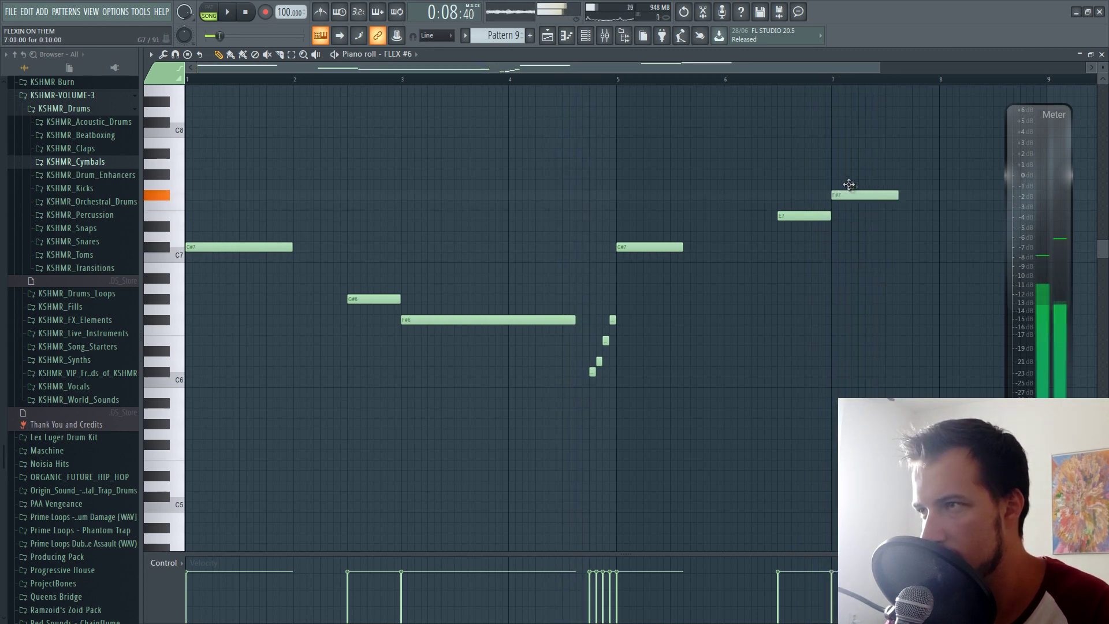
pyautogui.press('space')
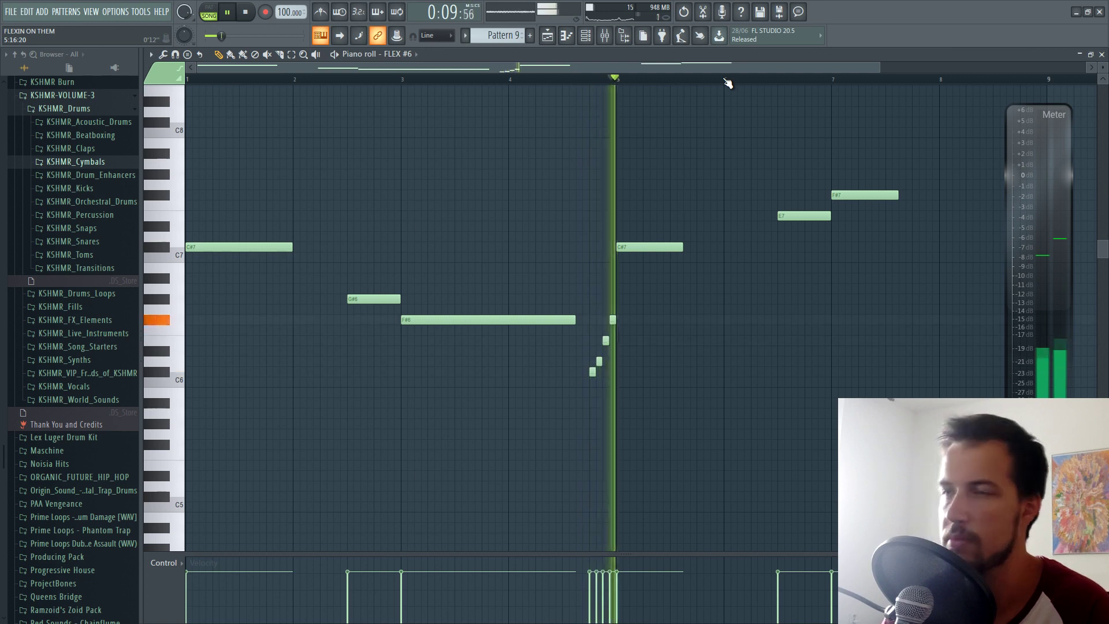
pyautogui.scroll(-1, 728, 83)
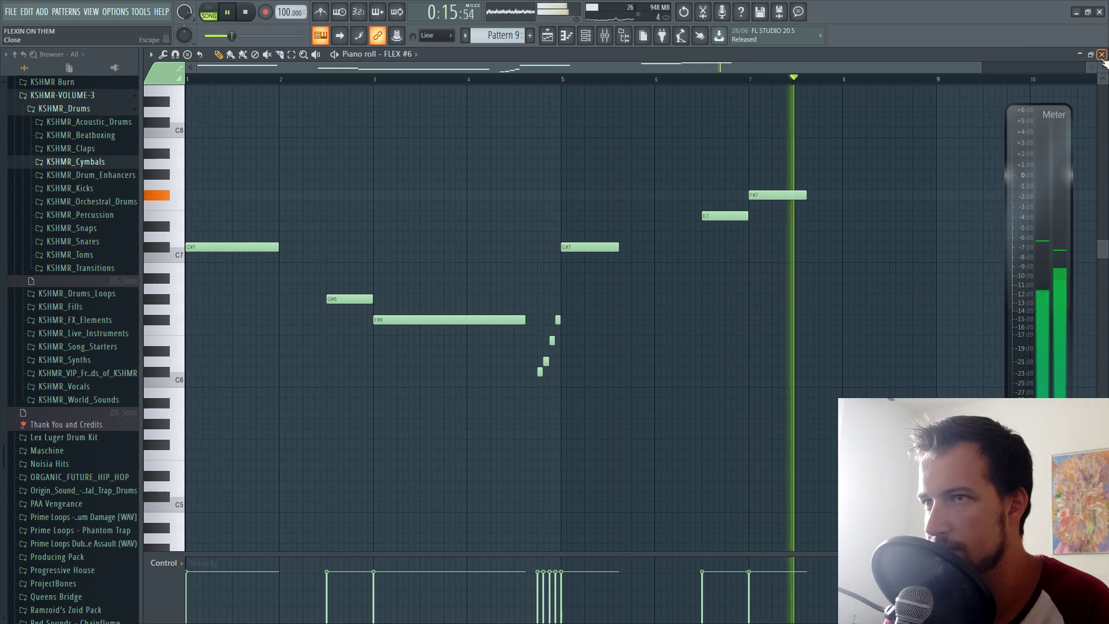
pyautogui.press('Escape')
pyautogui.press('space')
# - Bring up Pattern 5, clone FLEX #5, and load the Bosendorfer preset from the Essential Pianos pack on FLEX #7
pyautogui.click(641, 273)
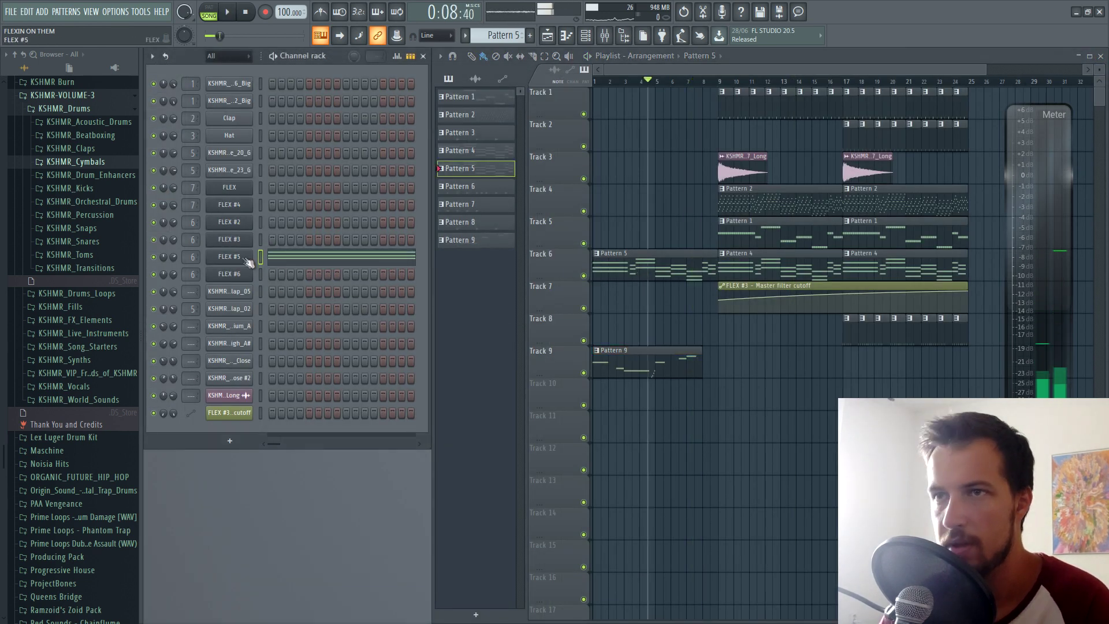
pyautogui.rightClick(249, 263)
pyautogui.click(288, 358)
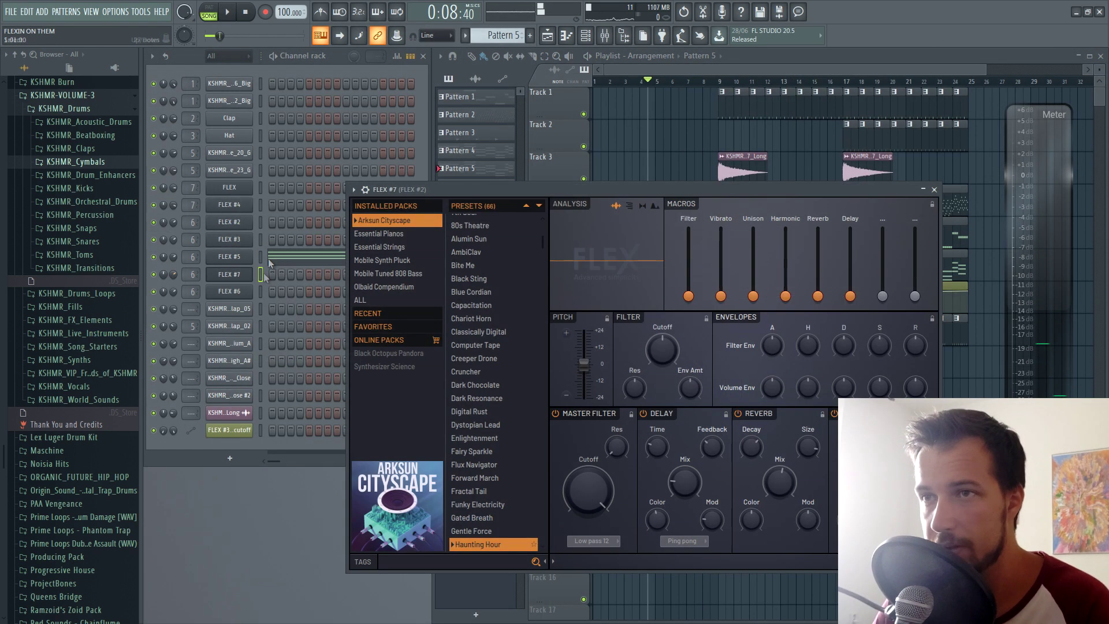
pyautogui.click(381, 234)
pyautogui.click(489, 222)
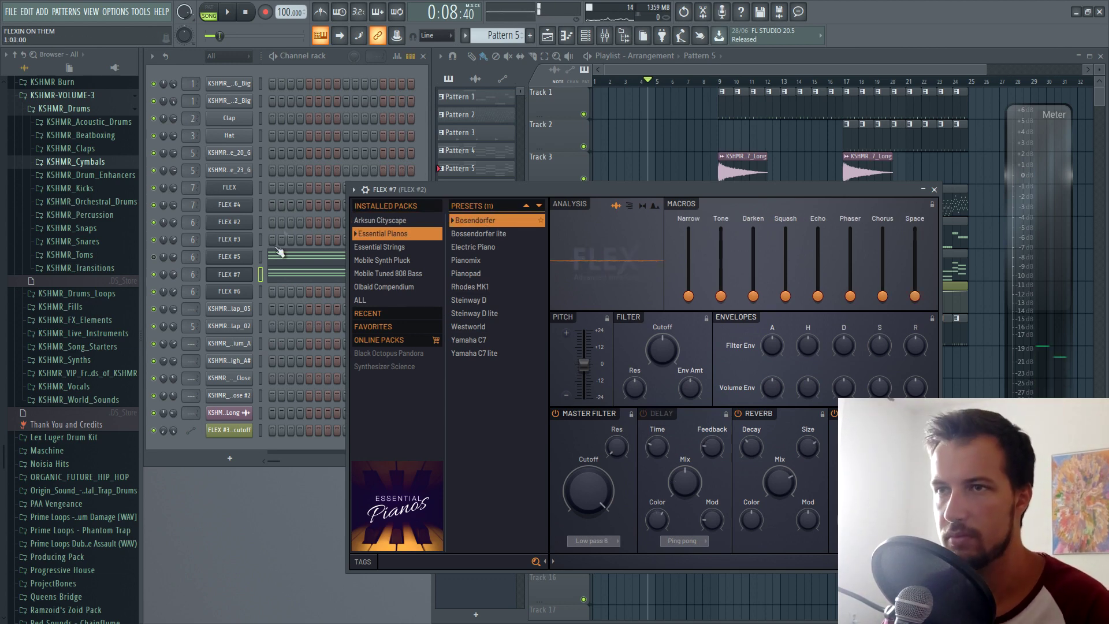
# - Play Pattern 5 in pattern mode with the Steinway D piano and switch FLEX #7 to Steinway D lite
pyautogui.click(208, 8)
pyautogui.click(228, 12)
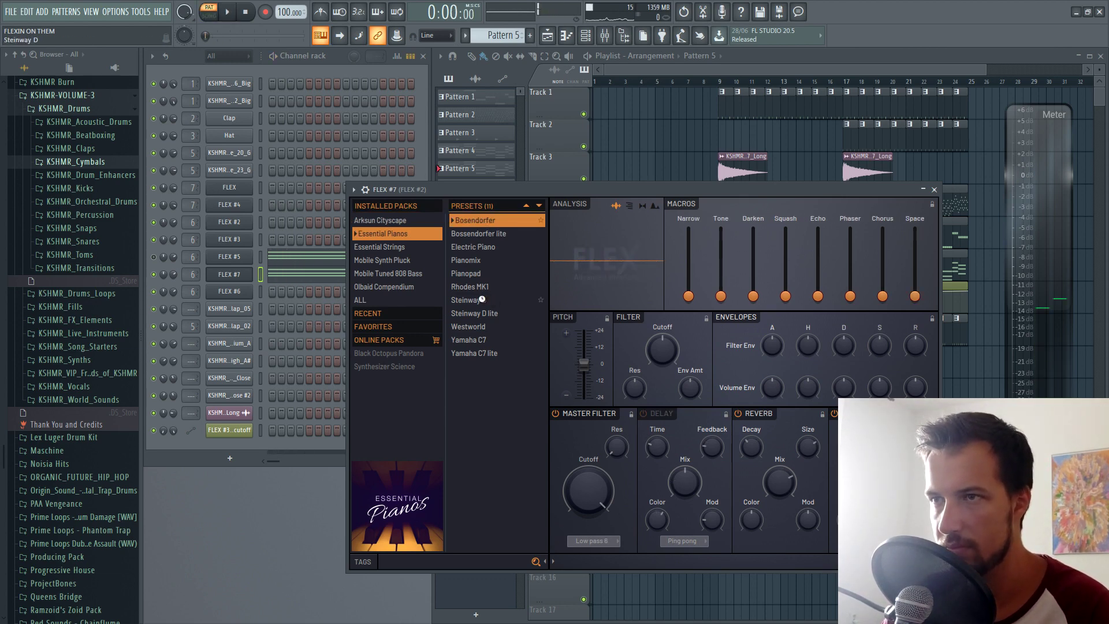
pyautogui.click(227, 12)
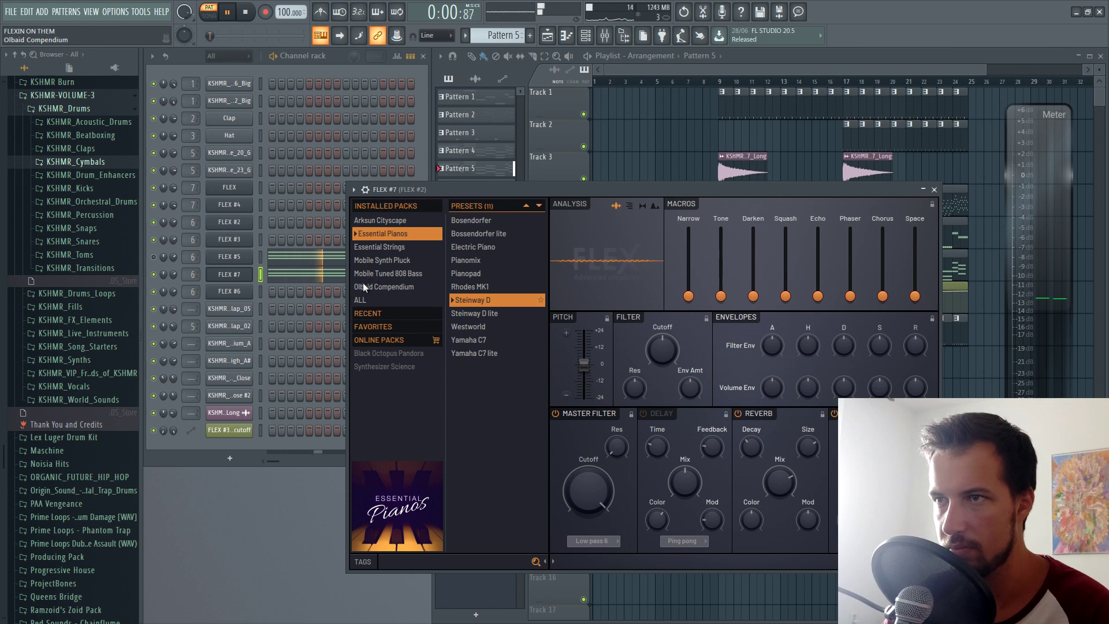
pyautogui.click(474, 314)
pyautogui.press('space')
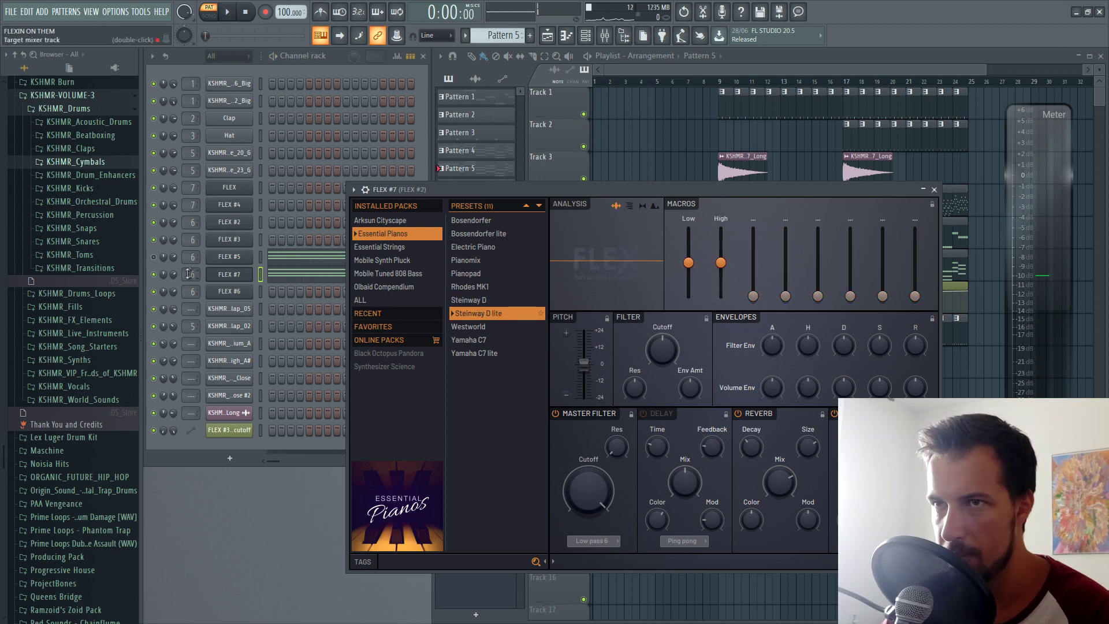
# - Transpose the lowest notes of the FLEX #7 chords down by octaves so the first sits on F#3, and deselect them
pyautogui.click(173, 247)
pyautogui.click(278, 274)
pyautogui.hotkey('ctrl', 'Down')
pyautogui.press('space')
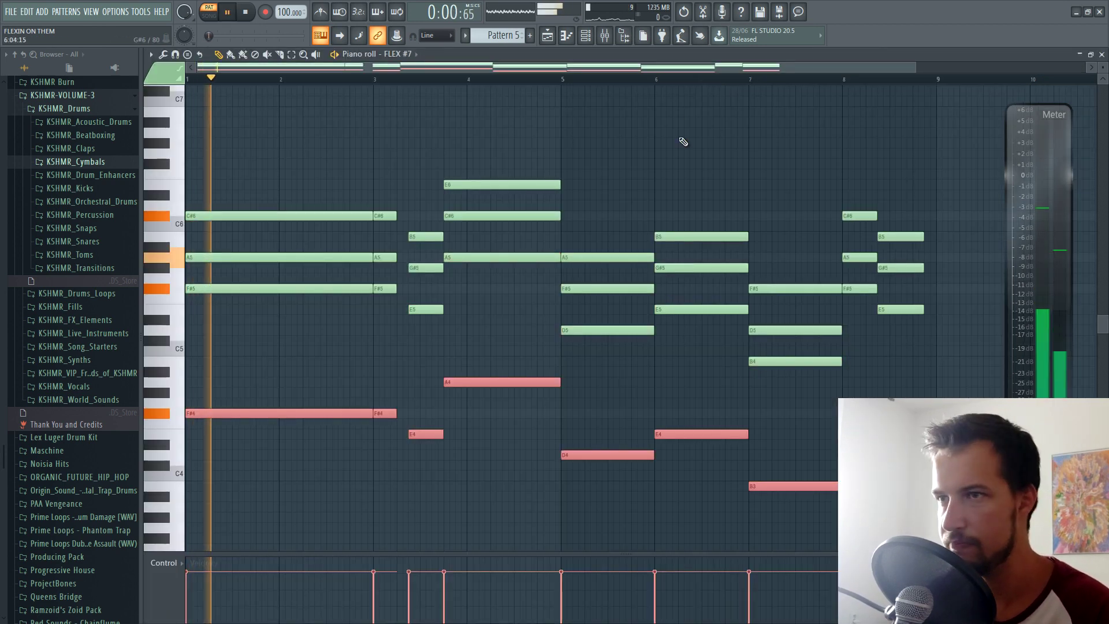
pyautogui.hotkey('ctrl', 'Down')
pyautogui.hotkey('ctrl', 'd')
pyautogui.scroll(-3, 637, 172)
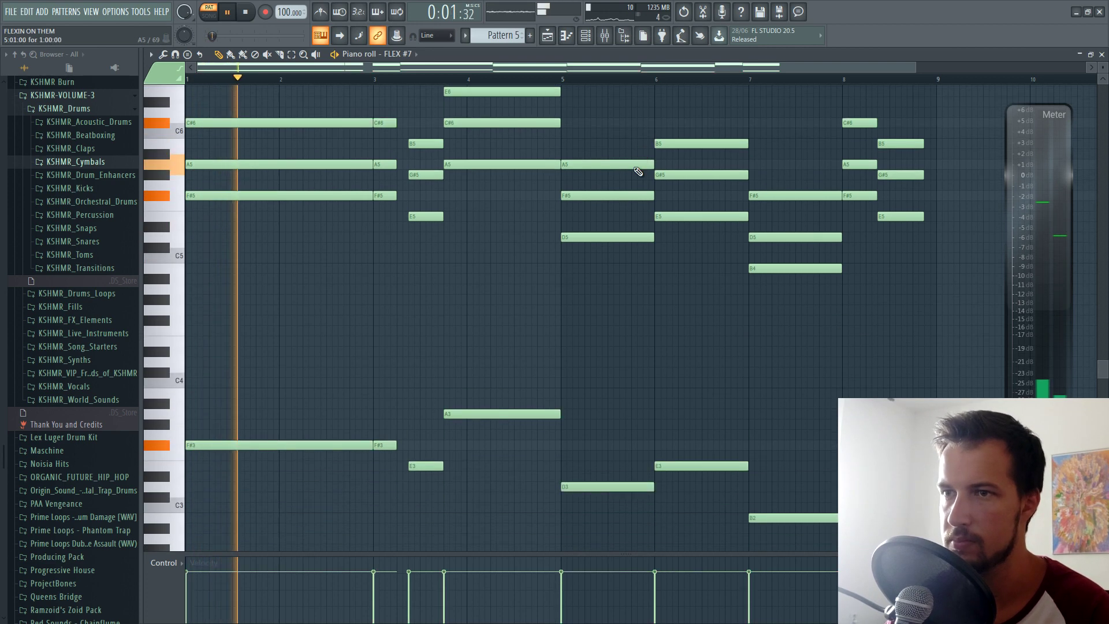
# - Set the High macro of the Steinway D lite preset to about 83% during playback and close FLEX #7
pyautogui.press('F7')
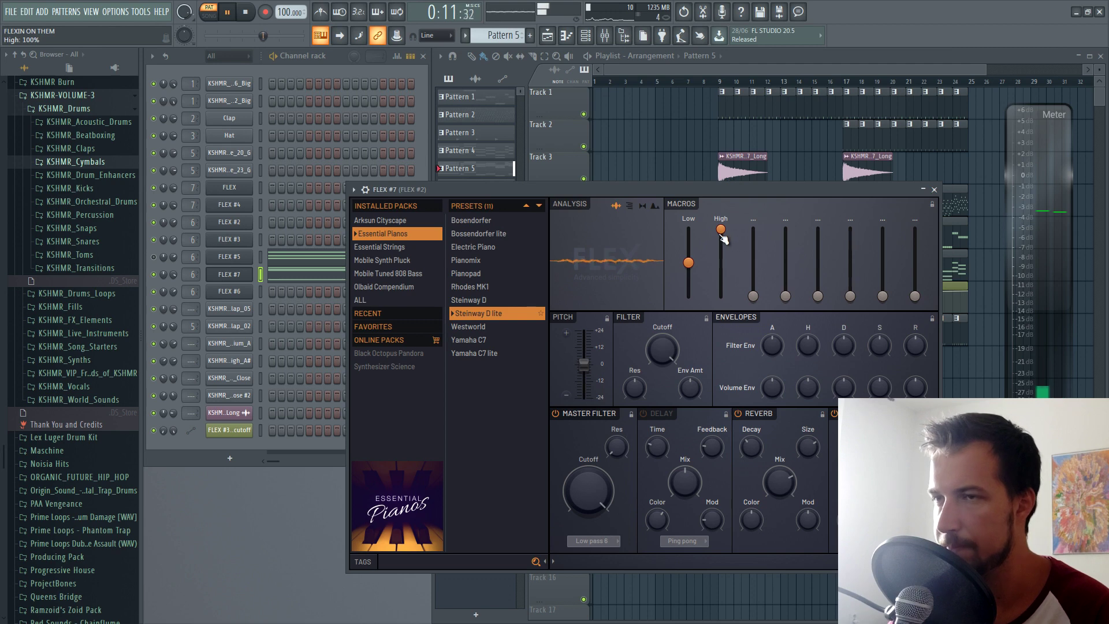
pyautogui.moveTo(722, 239); pyautogui.dragTo(732, 264)
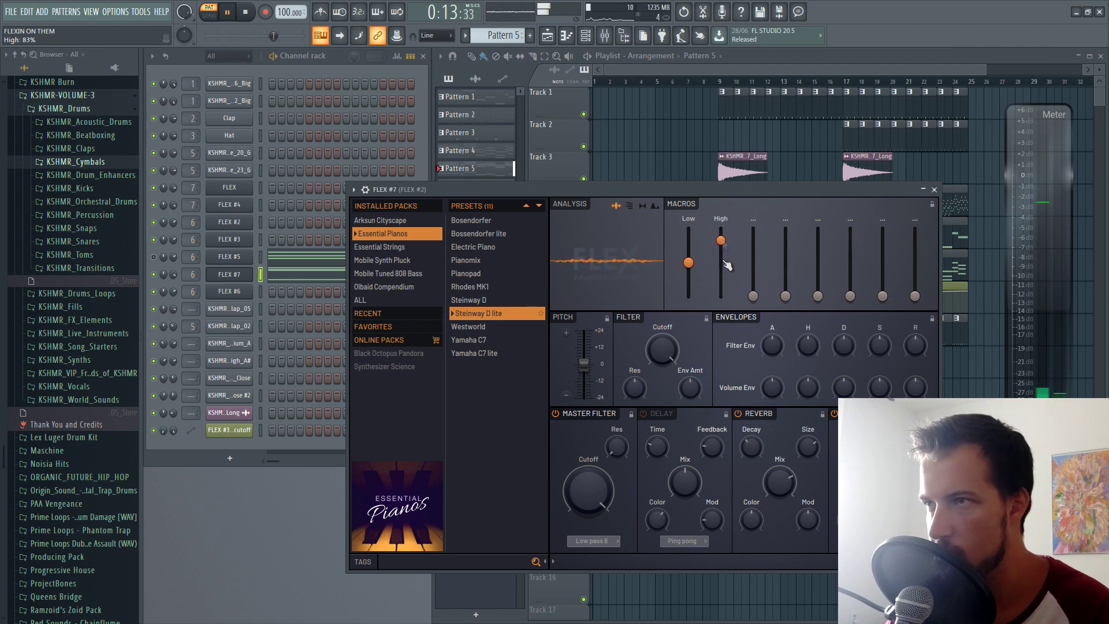
pyautogui.click(934, 190)
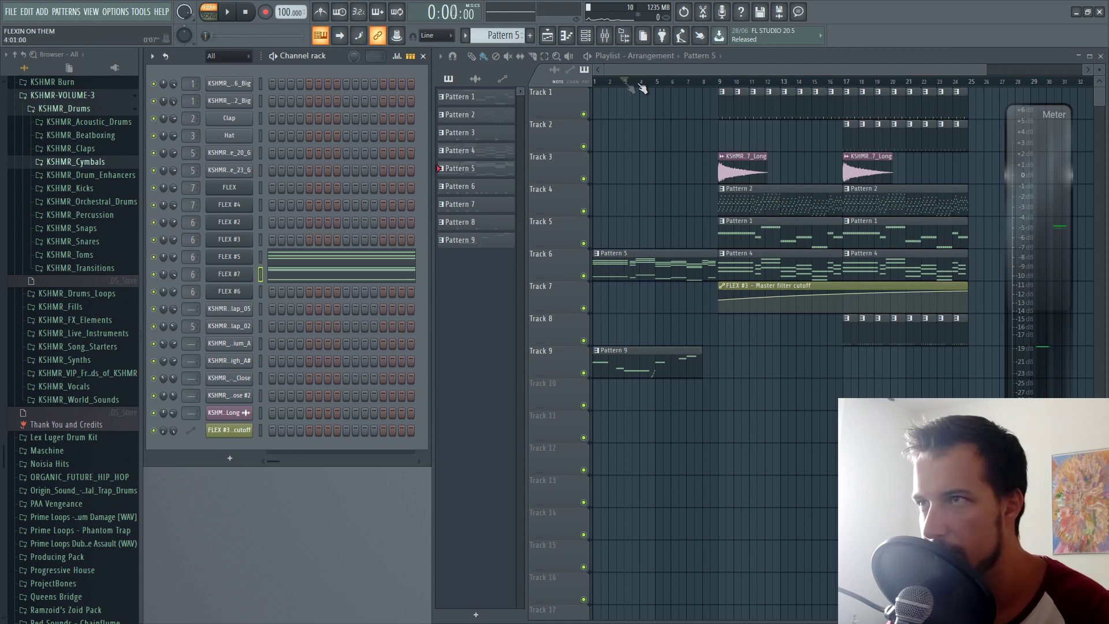
# - Play the arrangement in song mode and bring up Pattern 9 from its Track 9 clip
pyautogui.press('space')
pyautogui.click(638, 355)
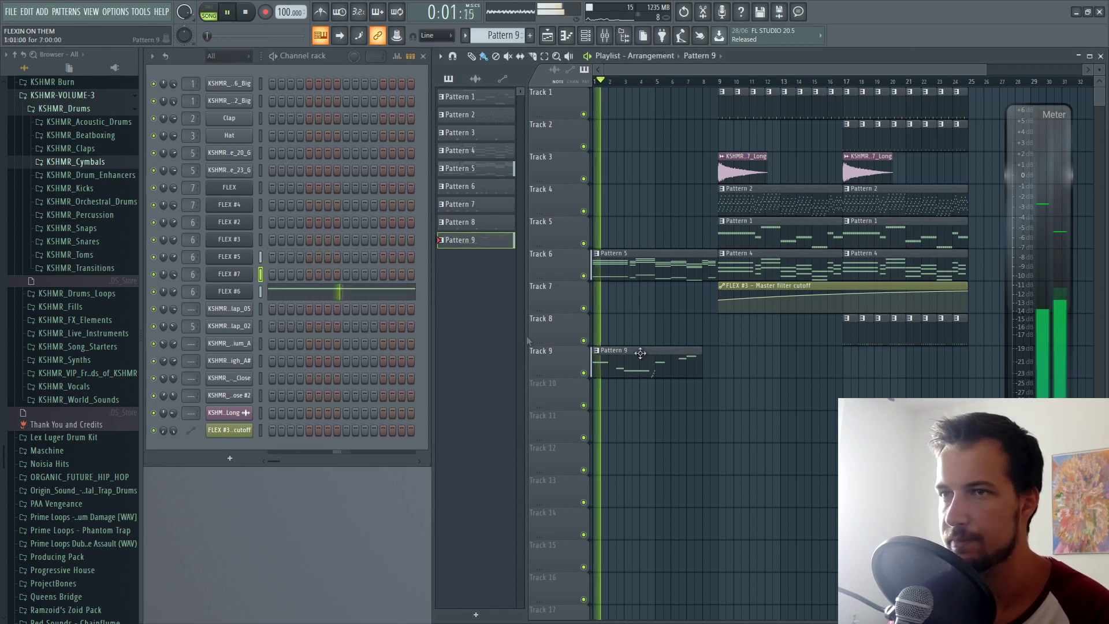
# - Review the FLEX #6 melody of Pattern 9 and the FLEX #7 chords of Pattern 5 in the piano roll, playing the end of the intro
pyautogui.click(310, 292)
pyautogui.click(1101, 54)
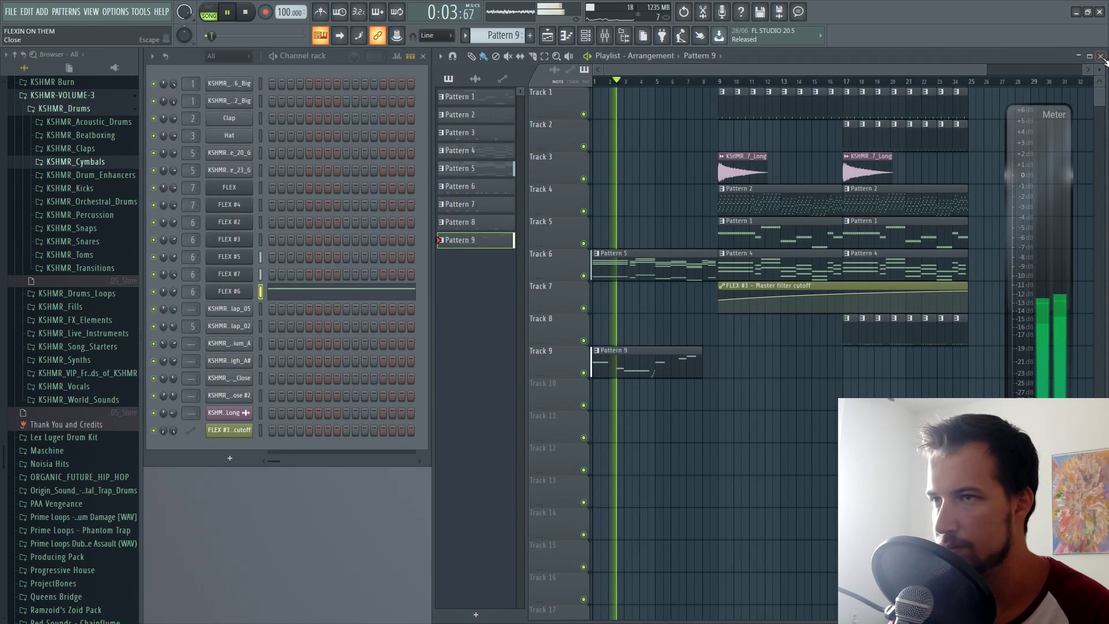
pyautogui.click(664, 258)
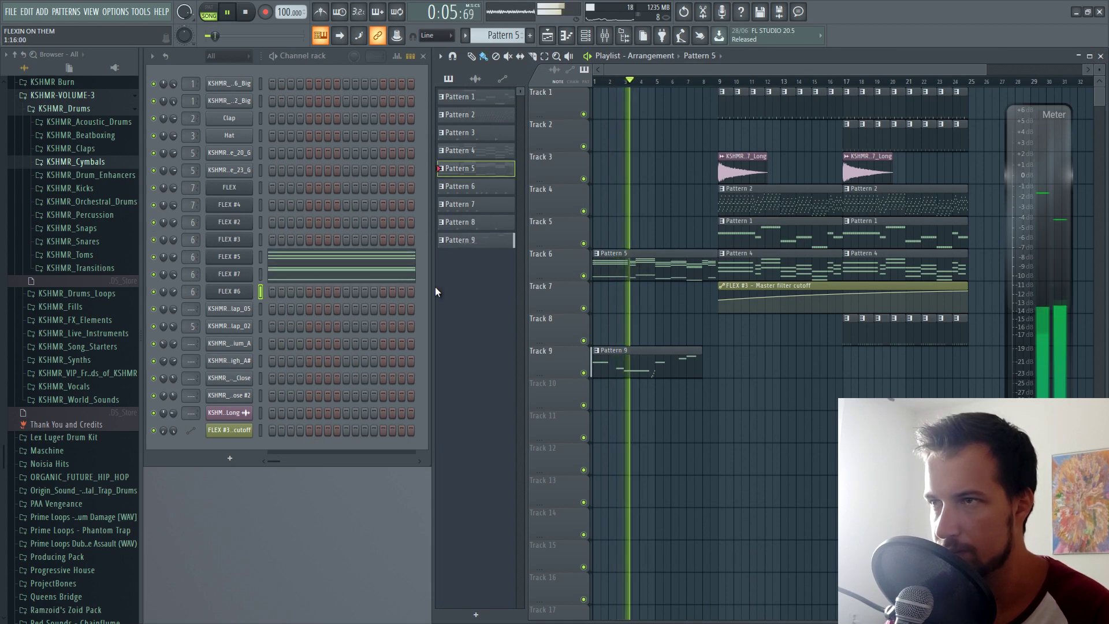
pyautogui.click(384, 275)
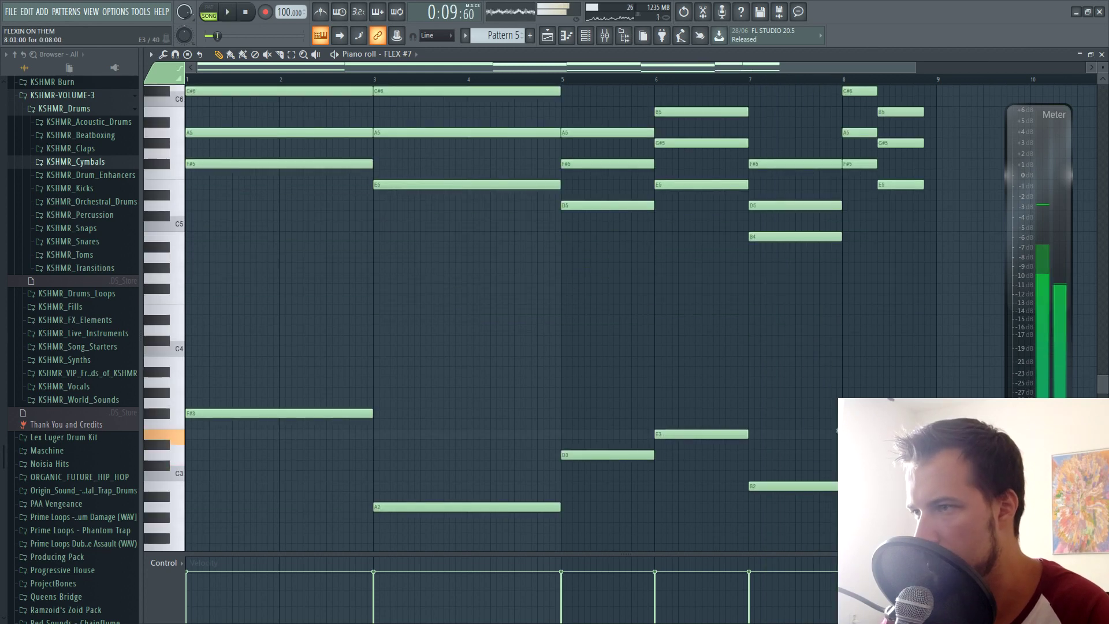
pyautogui.click(834, 80)
pyautogui.press('space')
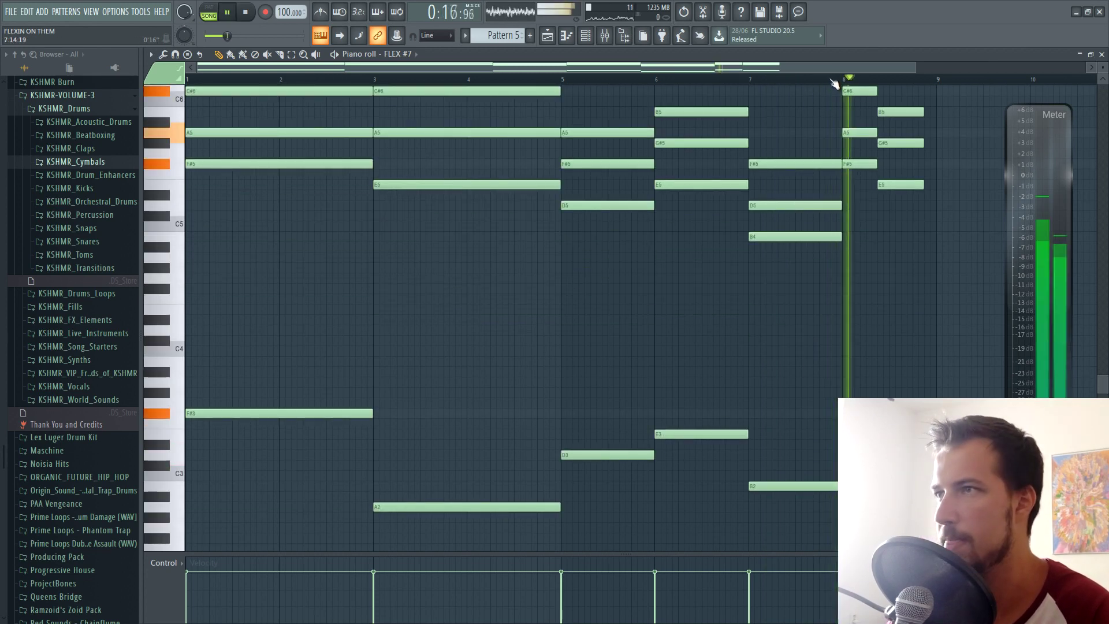
pyautogui.scroll(-1, 835, 81)
pyautogui.click(1102, 54)
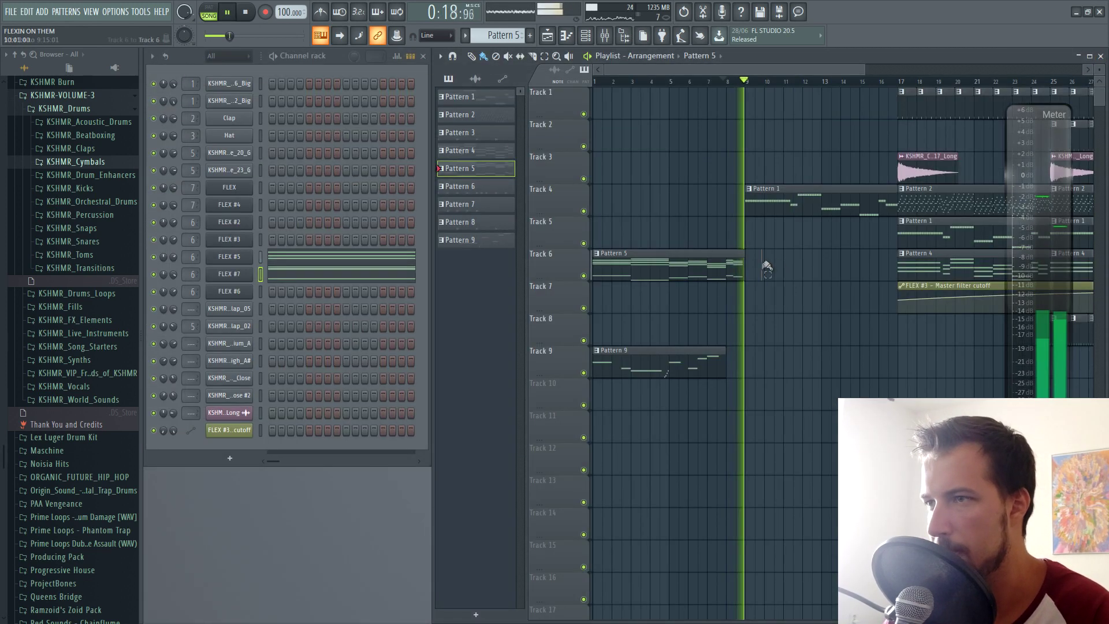
# - Place a second Pattern 9 clip on Track 9 and a crash clip on Track 3, both starting at bar 9
pyautogui.press('space')
pyautogui.press('space')
pyautogui.moveTo(854, 364); pyautogui.dragTo(805, 364)
pyautogui.click(910, 172)
pyautogui.moveTo(759, 172)
pyautogui.mouseDown()
pyautogui.moveTo(730, 172)
pyautogui.moveTo(750, 172)
pyautogui.mouseUp()
pyautogui.scroll(-2, 754, 92)
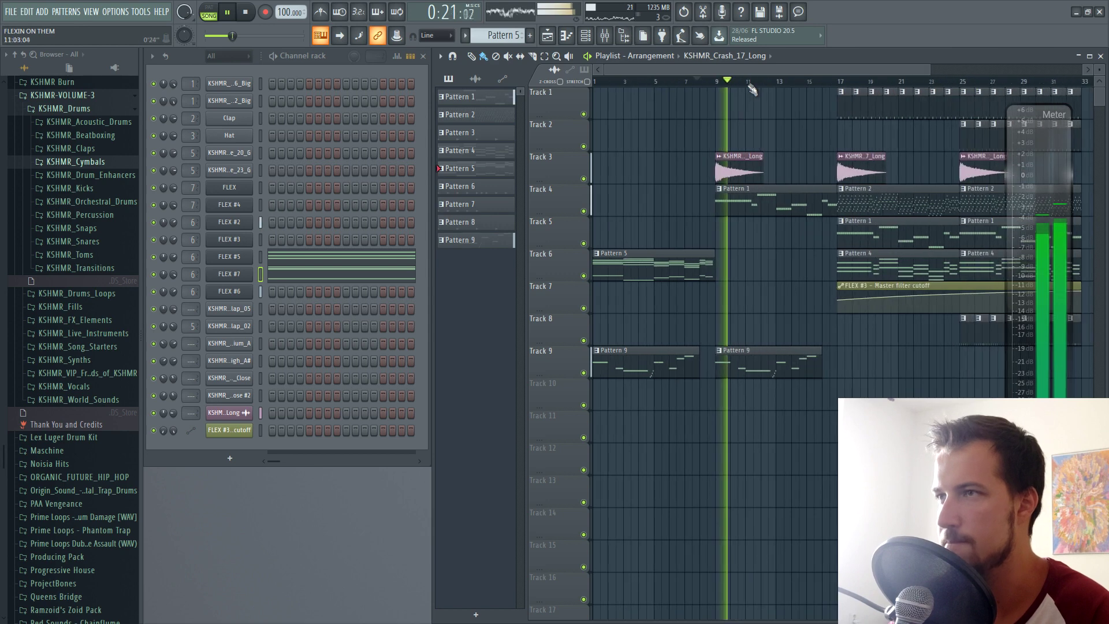
# - Bring up Pattern 10, stop playback and clone the FLEX #6 channel
pyautogui.scroll(-1, 774, 91)
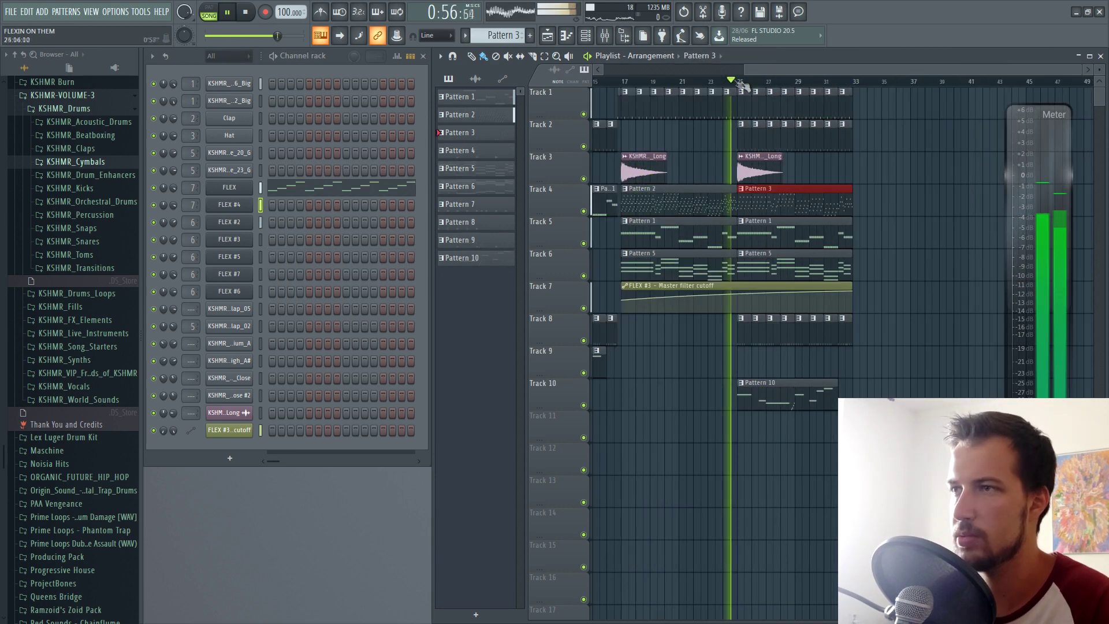
pyautogui.scroll(2, 749, 92)
pyautogui.click(462, 258)
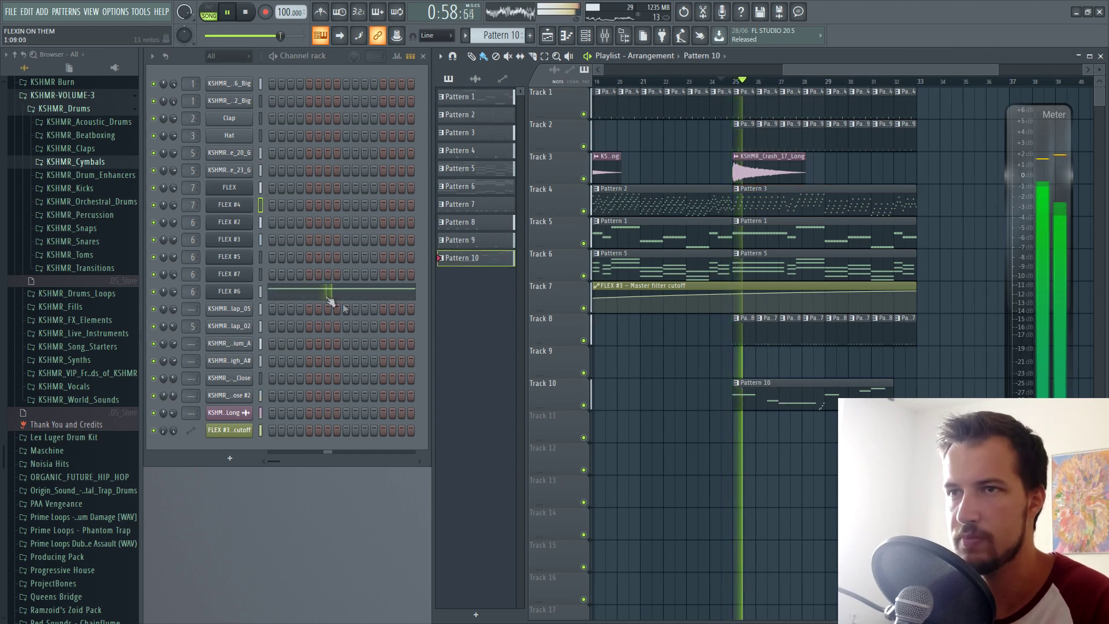
pyautogui.press('space')
pyautogui.rightClick(231, 292)
pyautogui.click(311, 395)
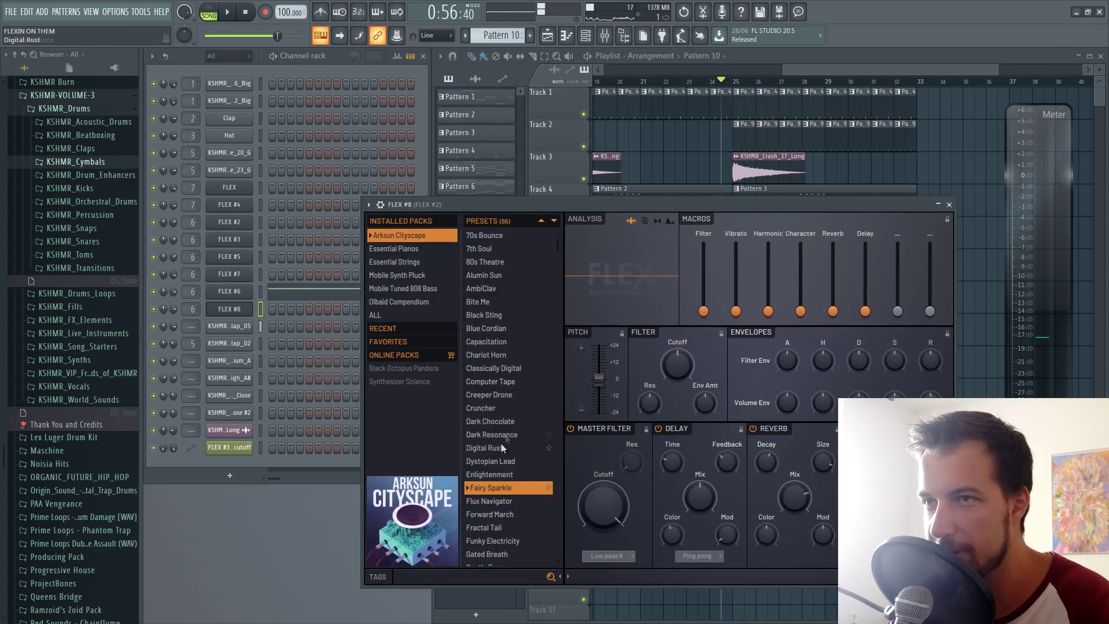
# - Filter the FLEX #8 presets to the Lead type and audition Dystopian Lead
pyautogui.click(379, 577)
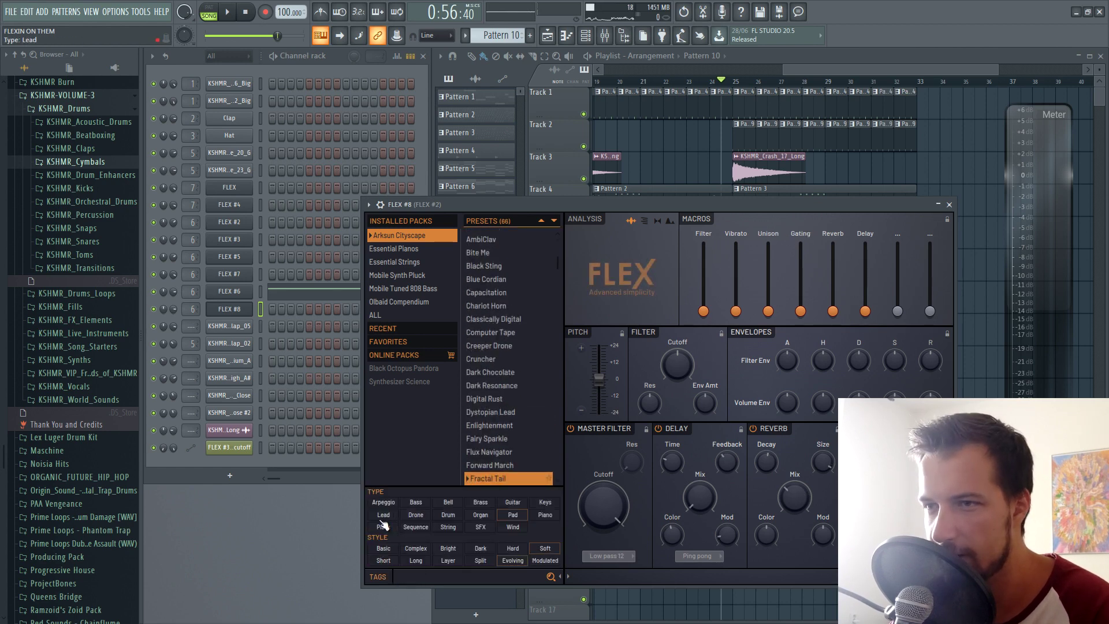
pyautogui.click(383, 516)
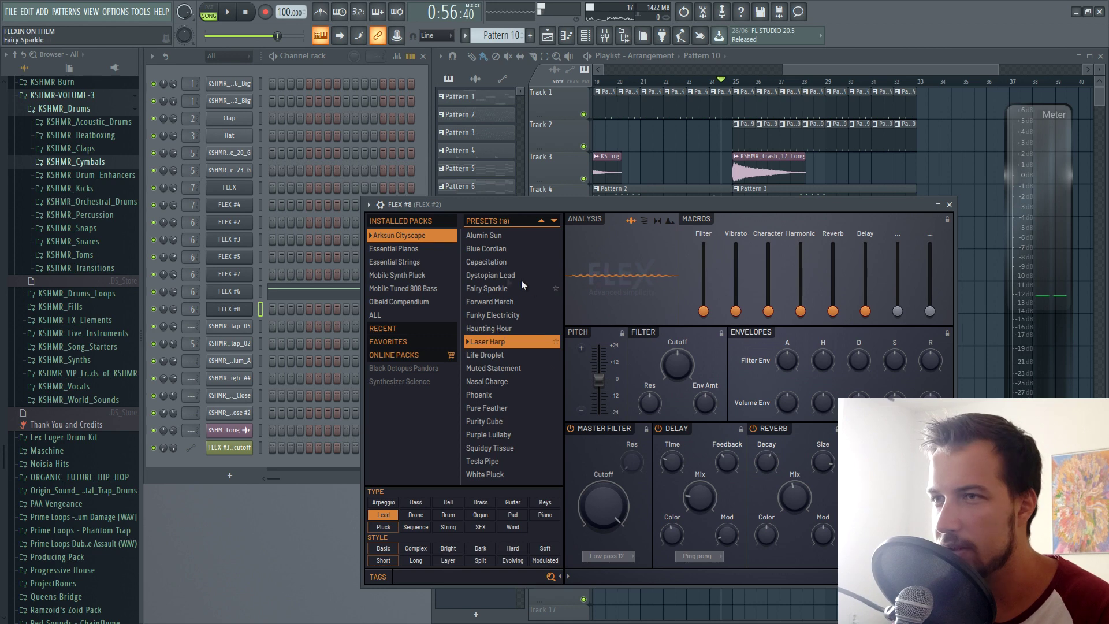
pyautogui.click(497, 276)
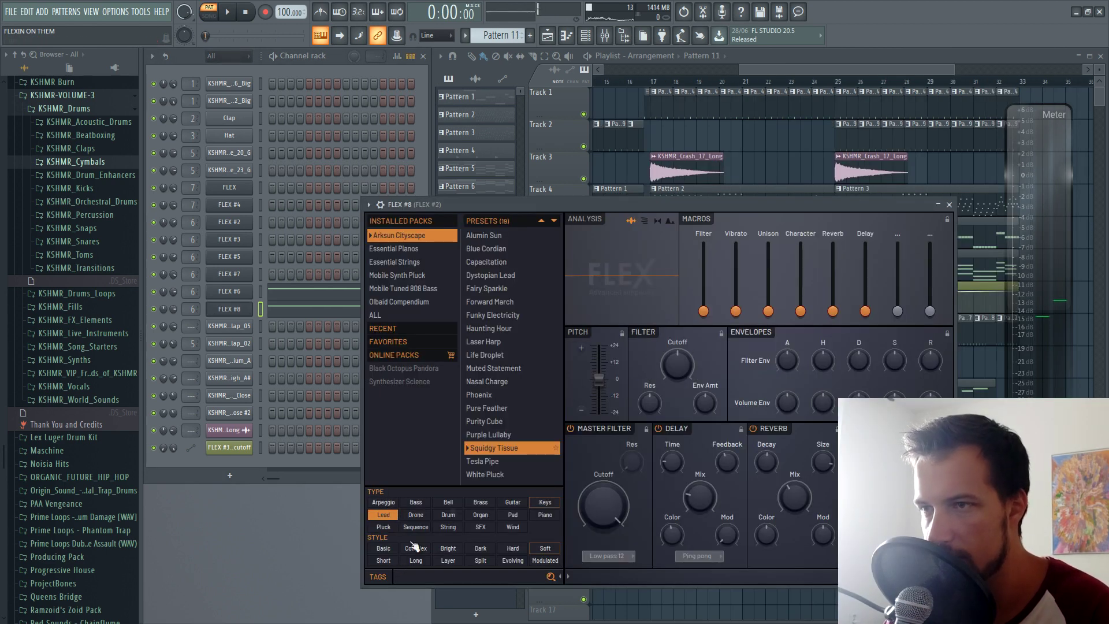
# - Extend the Lead preset list to all packs, audition Alumin Sun while Pattern 11 plays, and check the FLEX #8 melody in the piano roll
pyautogui.click(408, 312)
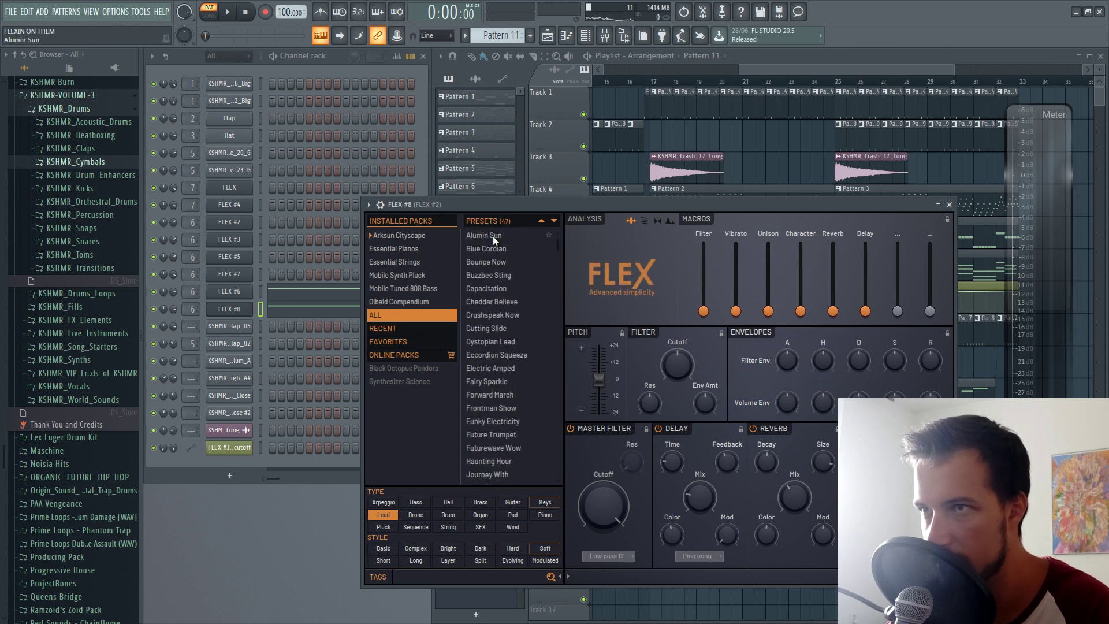
pyautogui.press('space')
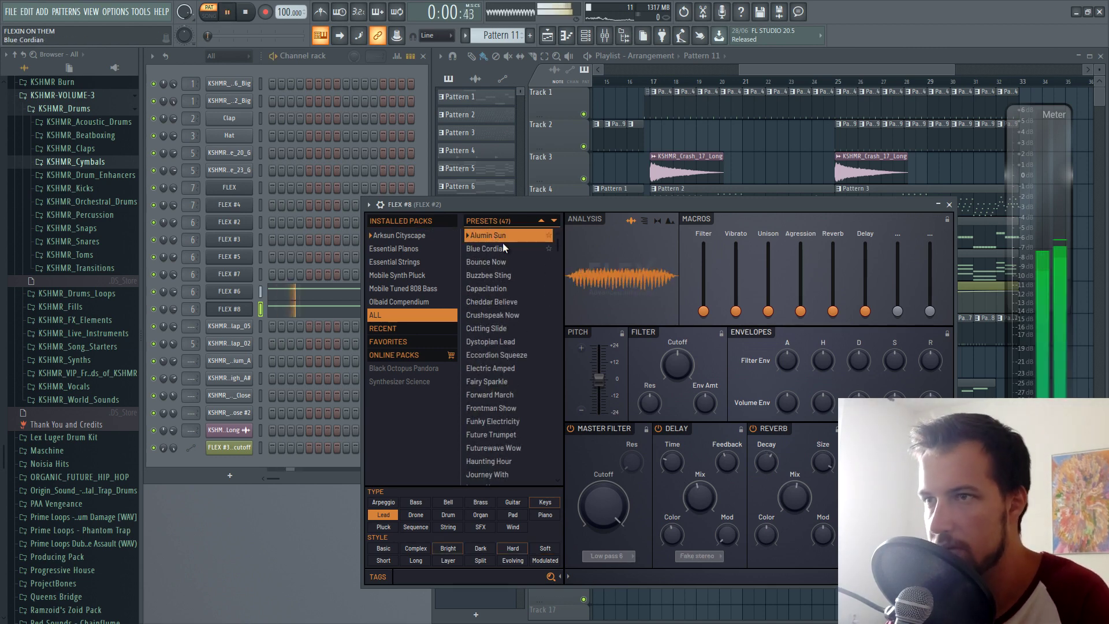
pyautogui.click(949, 204)
pyautogui.press('F7')
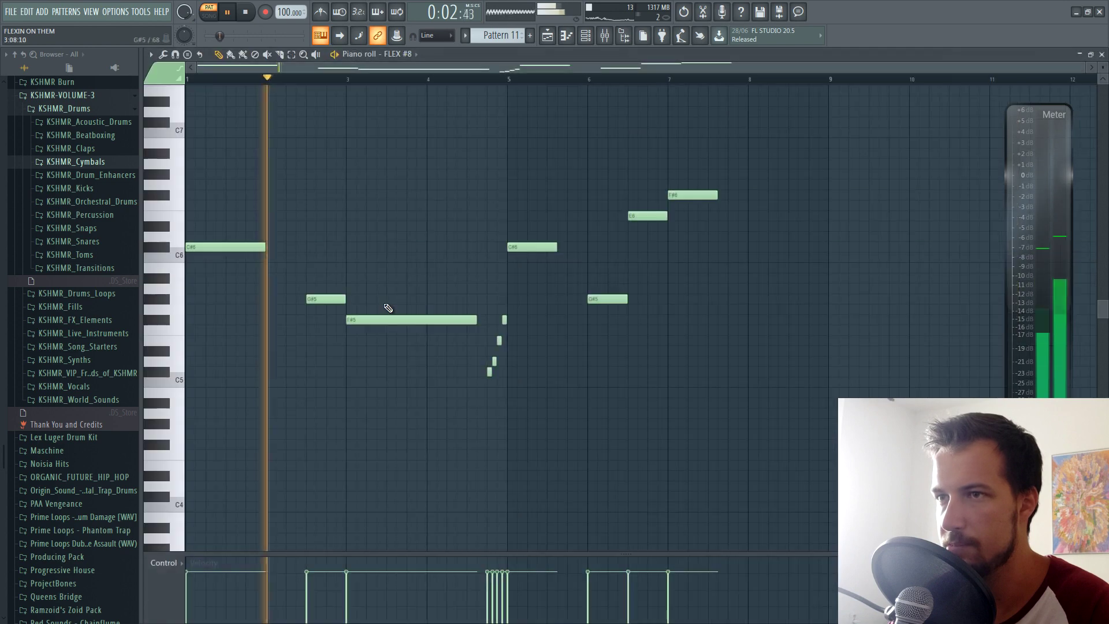
pyautogui.press('F7')
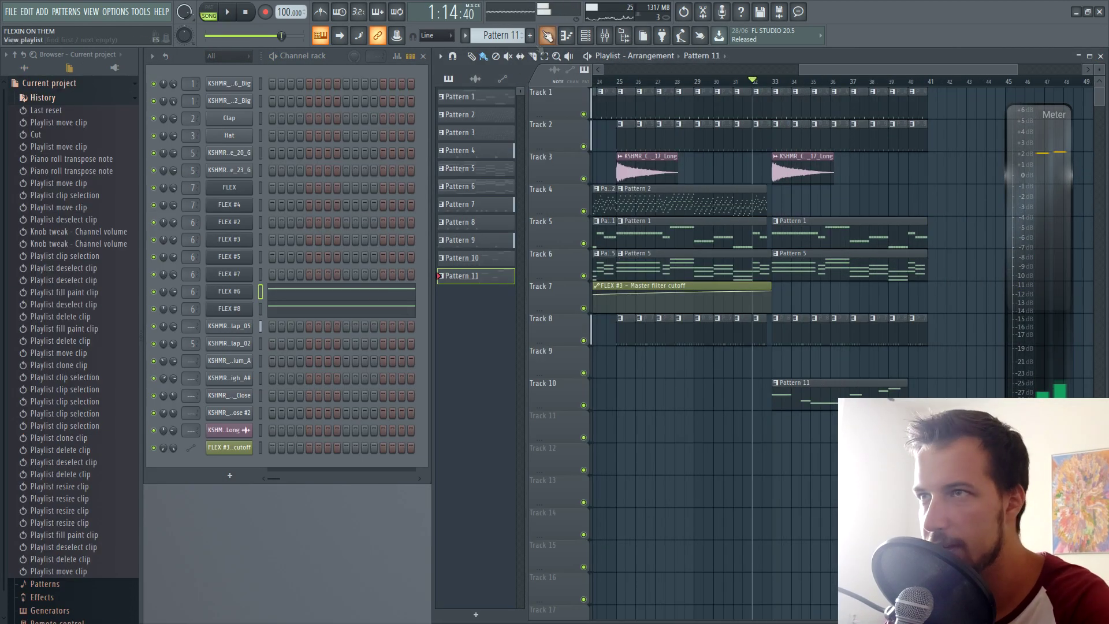
# - Create a new pattern, clone the FLEX #6 channel and load All Strings Slow from Essential Strings in the clone
pyautogui.click(530, 36)
pyautogui.rightClick(252, 289)
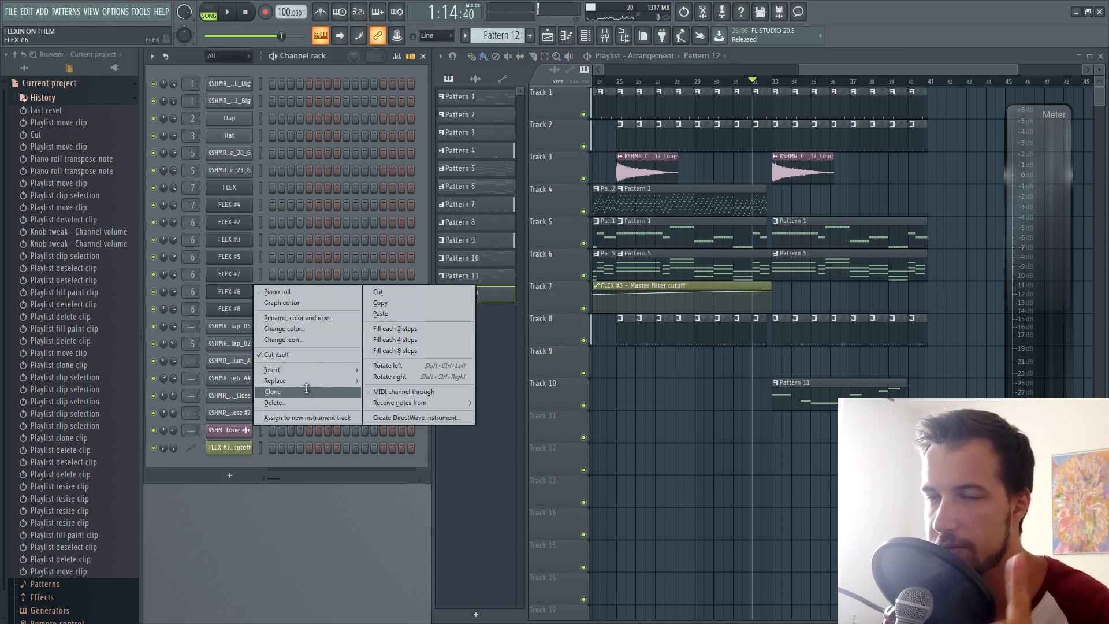
pyautogui.click(307, 392)
pyautogui.click(395, 262)
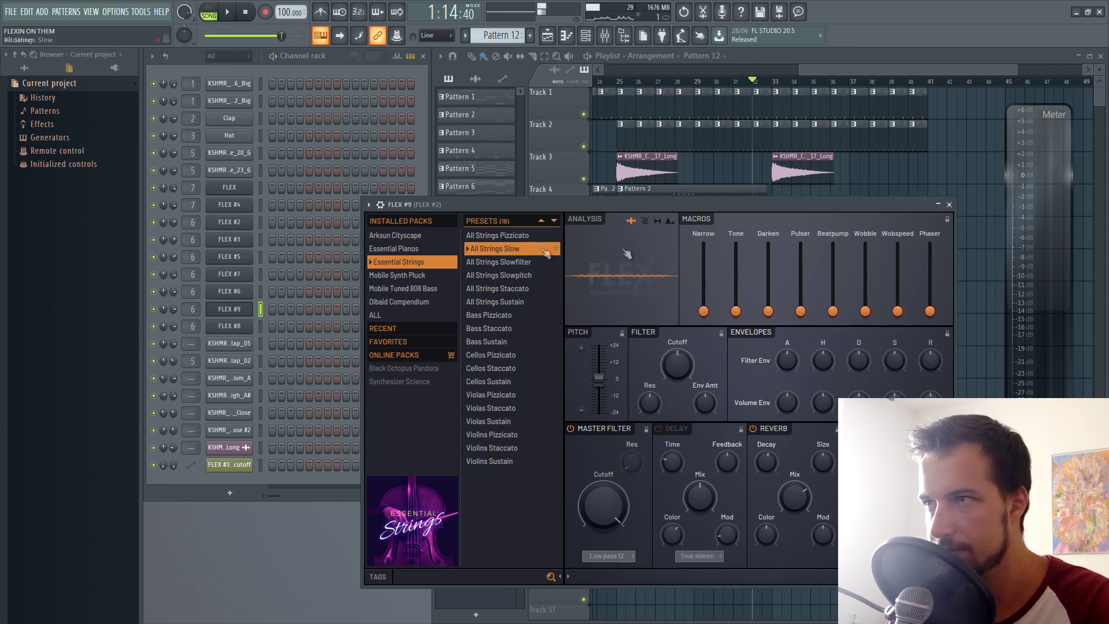
pyautogui.click(949, 205)
# - Draw a sustained F#7 note from bar 1 to almost bar 9 for FLEX #9 and play Pattern 12 in pattern mode
pyautogui.rightClick(255, 311)
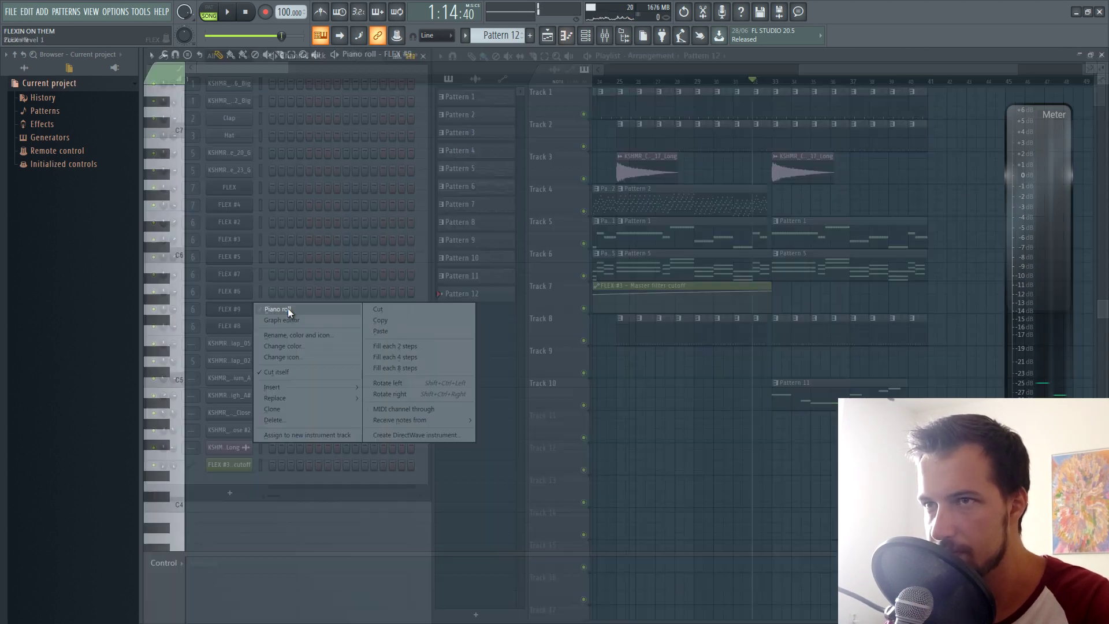
pyautogui.click(286, 308)
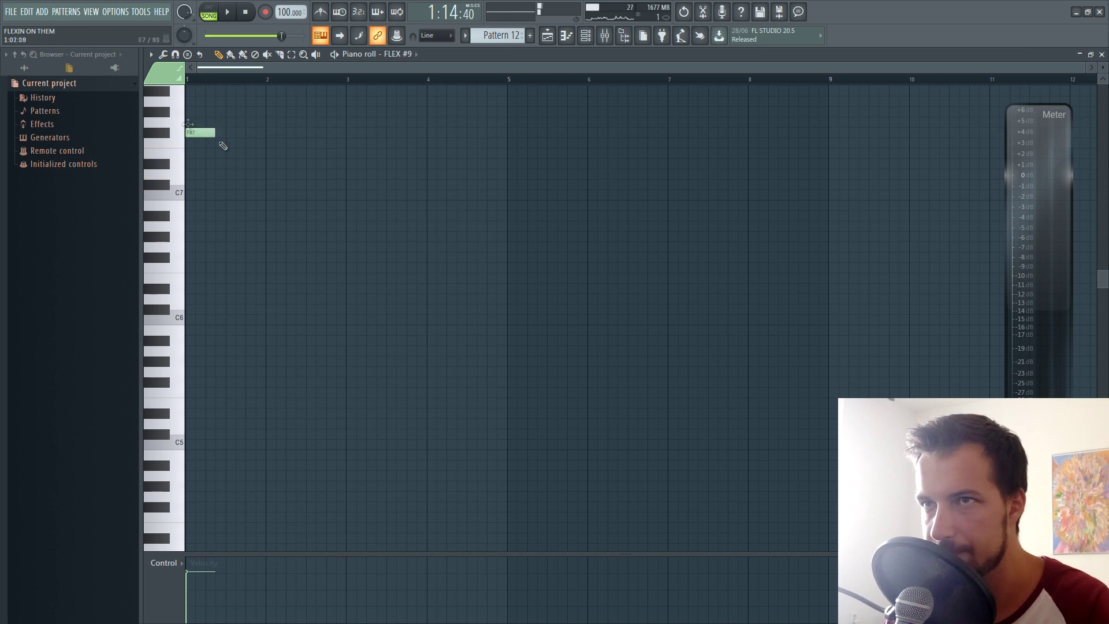
pyautogui.moveTo(215, 133); pyautogui.dragTo(813, 128)
pyautogui.click(209, 12)
pyautogui.press('space')
pyautogui.click(1102, 55)
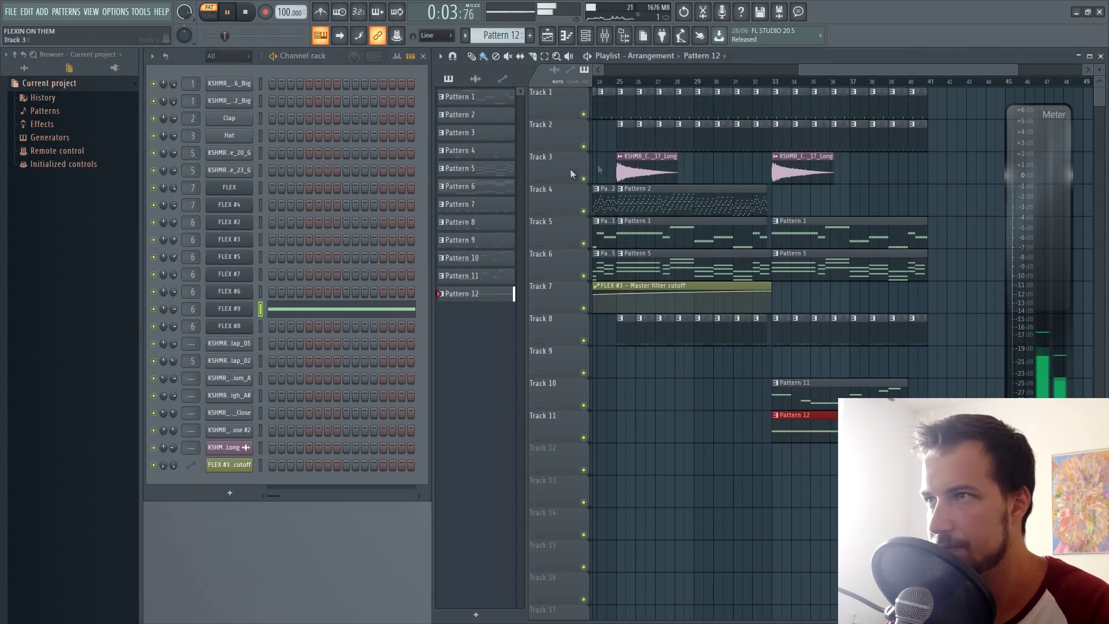
# - Play the arrangement in song mode from bar 32 to hear the transition into bar 33
pyautogui.click(765, 84)
pyautogui.scroll(2, 765, 83)
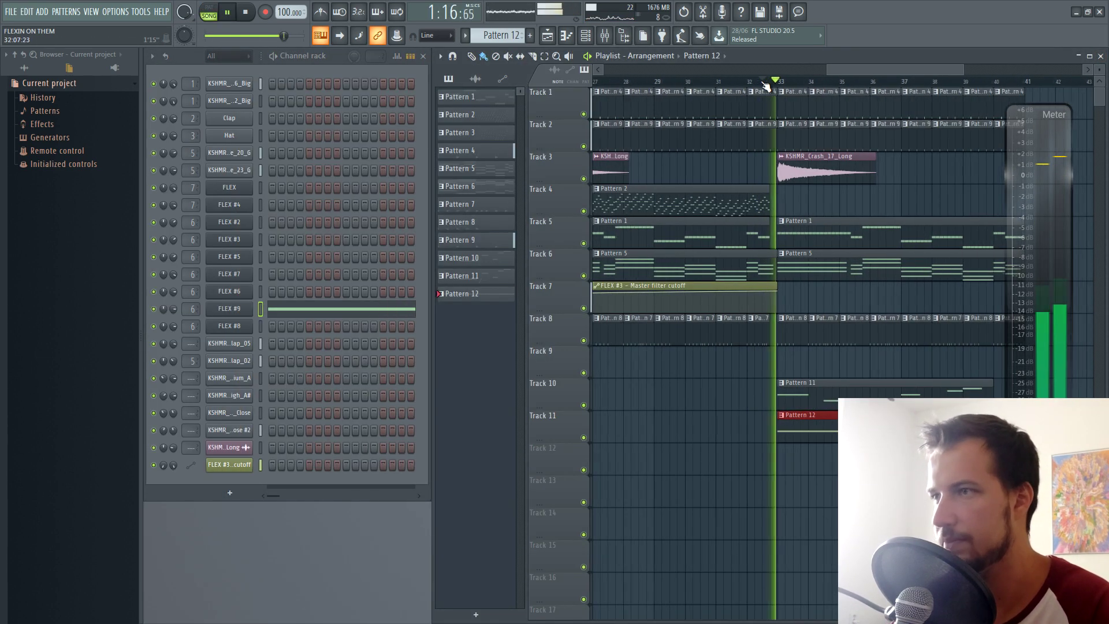
pyautogui.moveTo(858, 72)
pyautogui.mouseDown()
pyautogui.moveTo(879, 71)
pyautogui.moveTo(867, 73)
pyautogui.mouseUp()
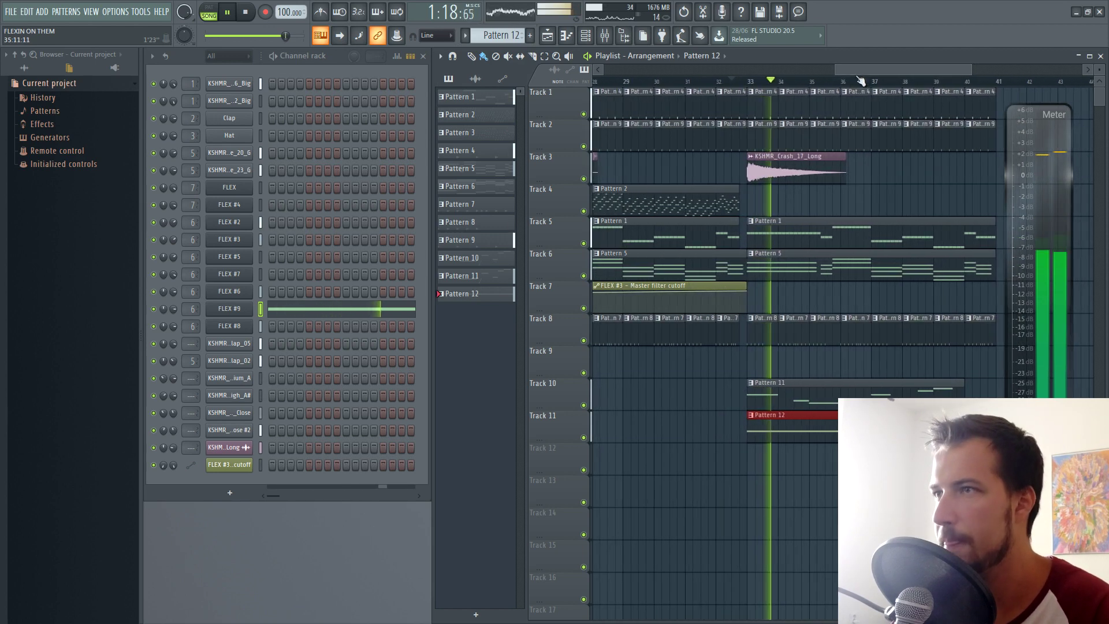
pyautogui.click(724, 85)
pyautogui.scroll(-3, 724, 85)
pyautogui.press('space')
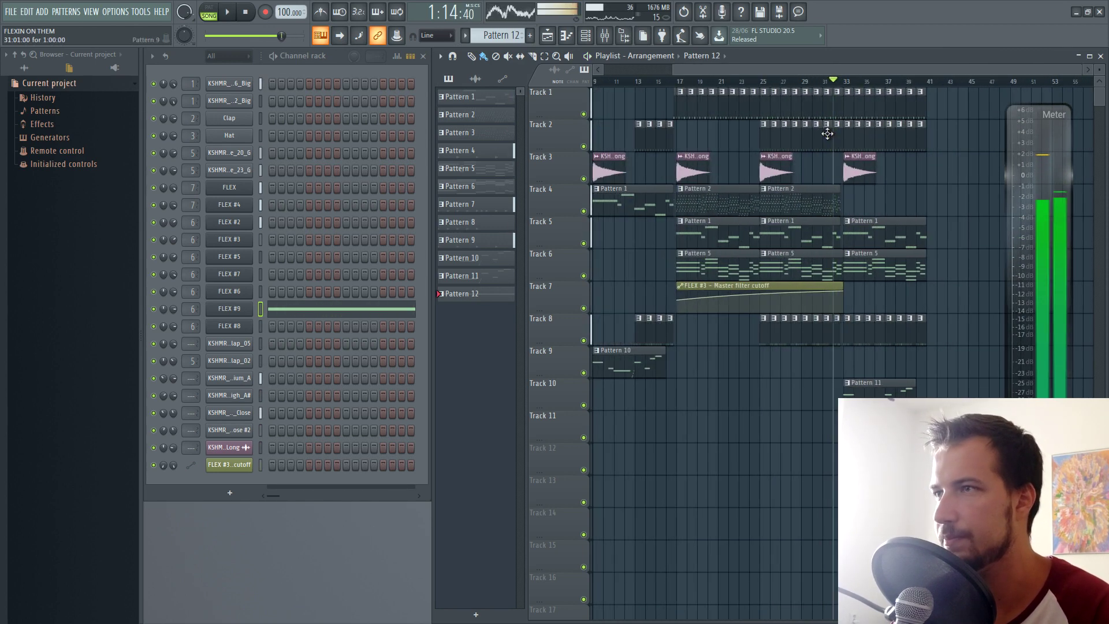
# - Try deleting the Track 2 clips in the bars before bar 33, play the transition and undo the deletion
pyautogui.rightClick(838, 139)
pyautogui.press('space')
pyautogui.scroll(5, 847, 85)
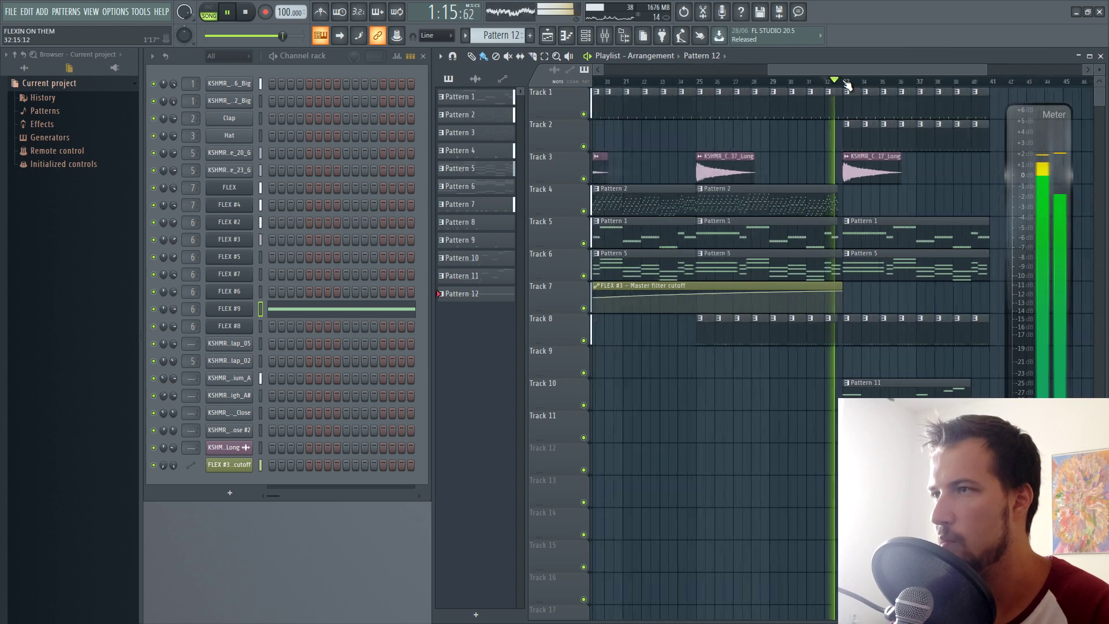
pyautogui.hotkey('ctrl', 'z')
pyautogui.press('space')
# - Make the Pattern 9 clip at bar 33 on Track 2 unique and fill every 2 steps of the acoustic open hat channel
pyautogui.click(847, 124)
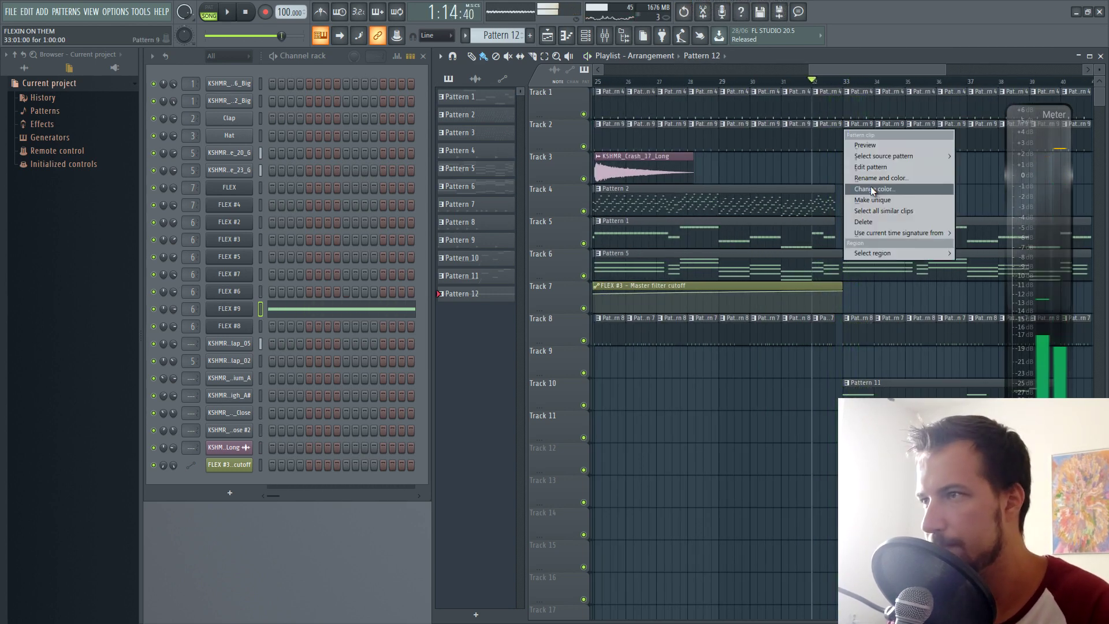
pyautogui.click(865, 200)
pyautogui.rightClick(254, 410)
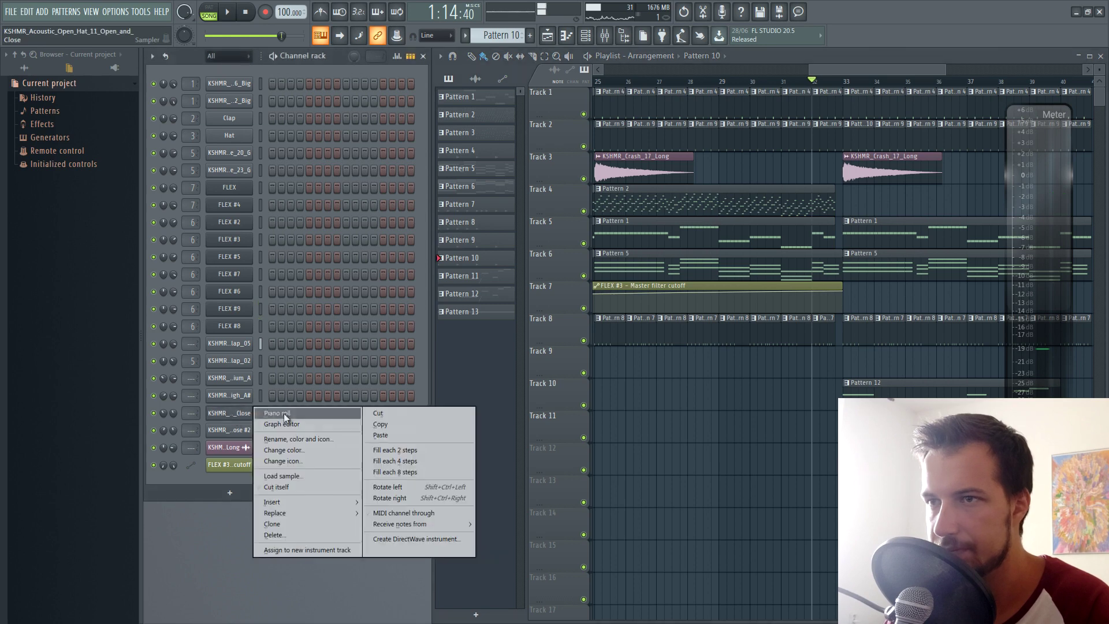
pyautogui.click(387, 450)
pyautogui.press('space')
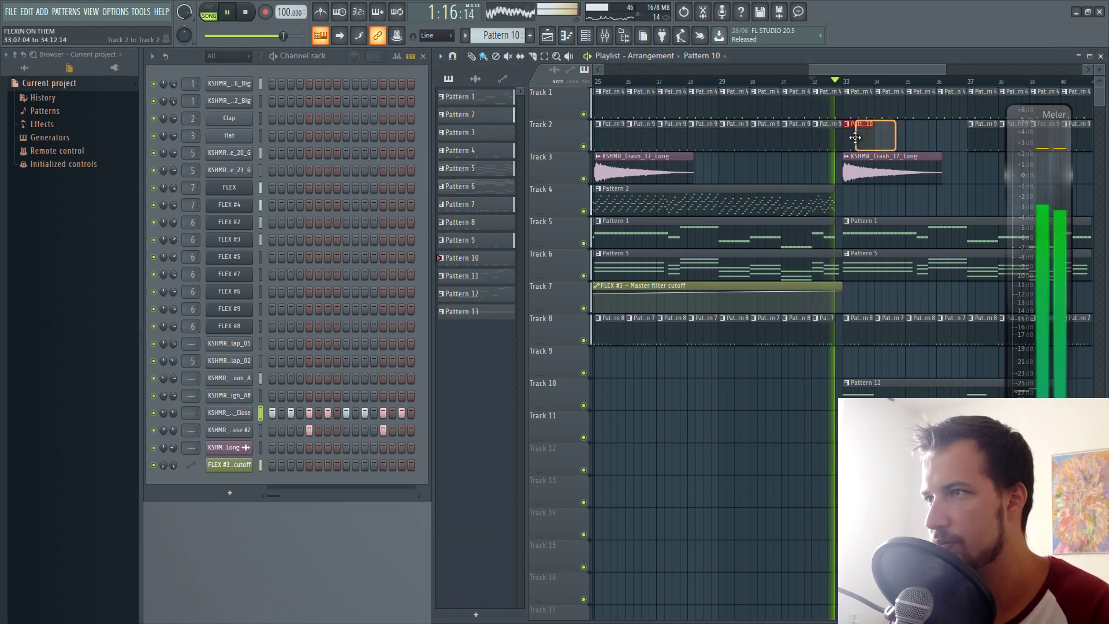
# - Replace the remaining Pattern 9 clips on Track 2 from bar 33 to bar 41 with Pattern 10 clips
pyautogui.click(889, 136)
pyautogui.click(918, 134)
pyautogui.click(942, 132)
pyautogui.moveTo(960, 130); pyautogui.dragTo(742, 131)
pyautogui.rightClick(866, 137)
pyautogui.rightClick(897, 138)
pyautogui.rightClick(930, 140)
pyautogui.rightClick(953, 141)
pyautogui.hotkey('ctrl', 'b')
pyautogui.keyDown('ctrl'); pyautogui.click(941, 175); pyautogui.keyUp('ctrl')
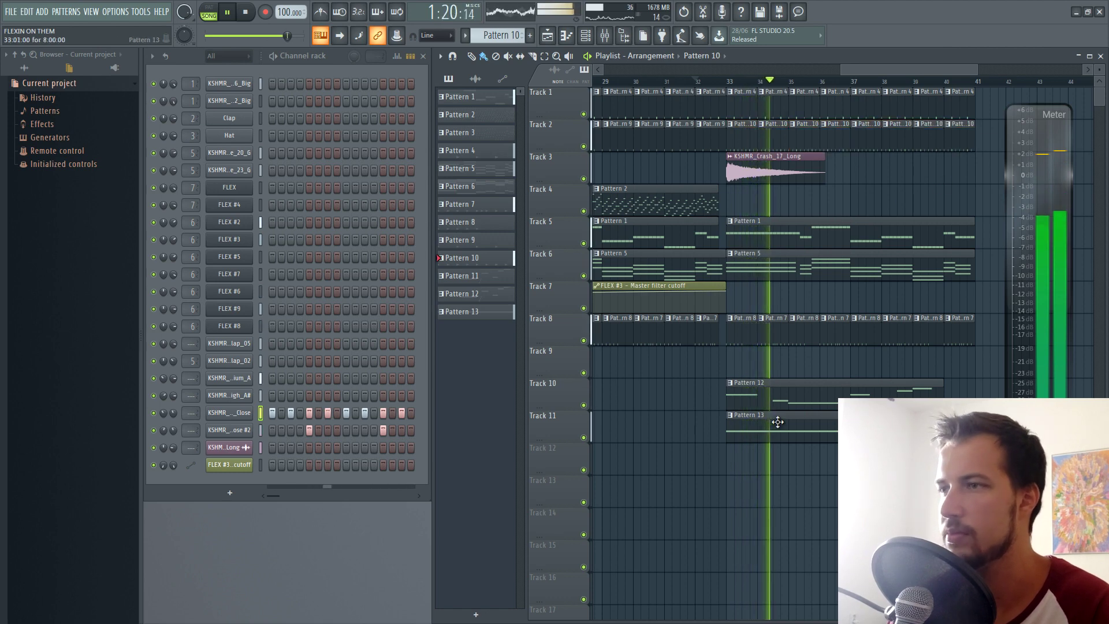
# - Open the FLEX #9 note of Pattern 13 for review and play the arrangement from bar 13
pyautogui.click(776, 422)
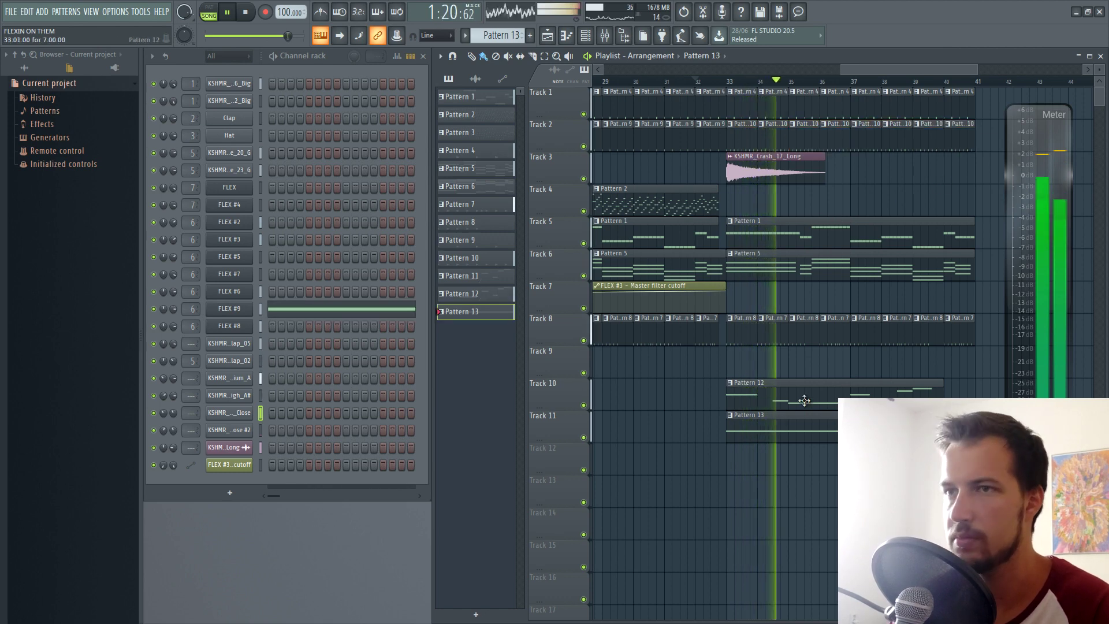
pyautogui.click(365, 313)
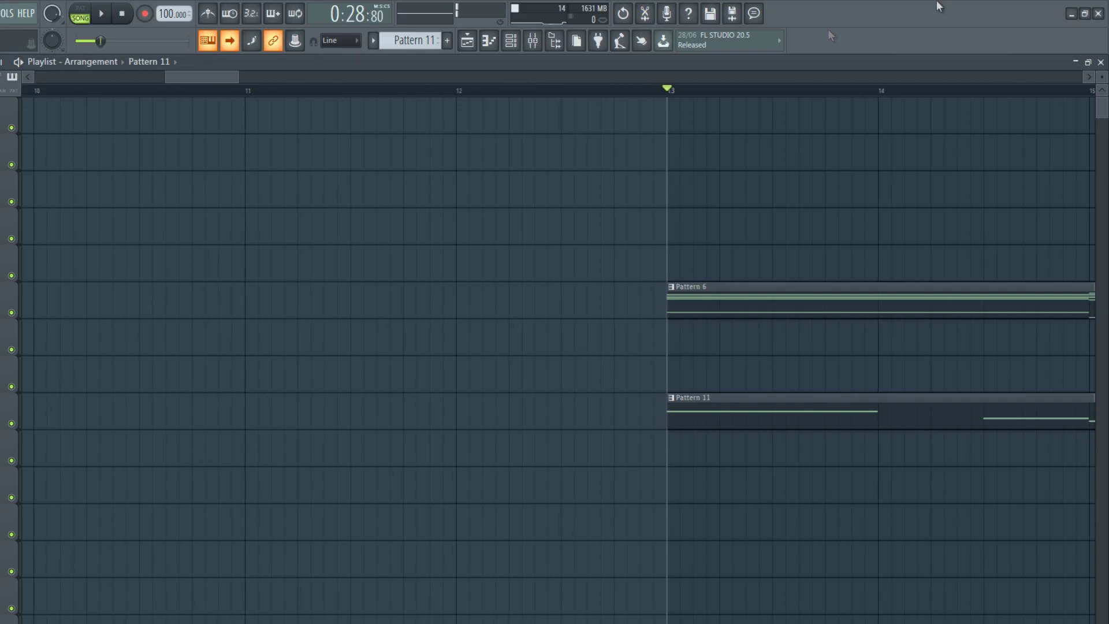
pyautogui.press('space')
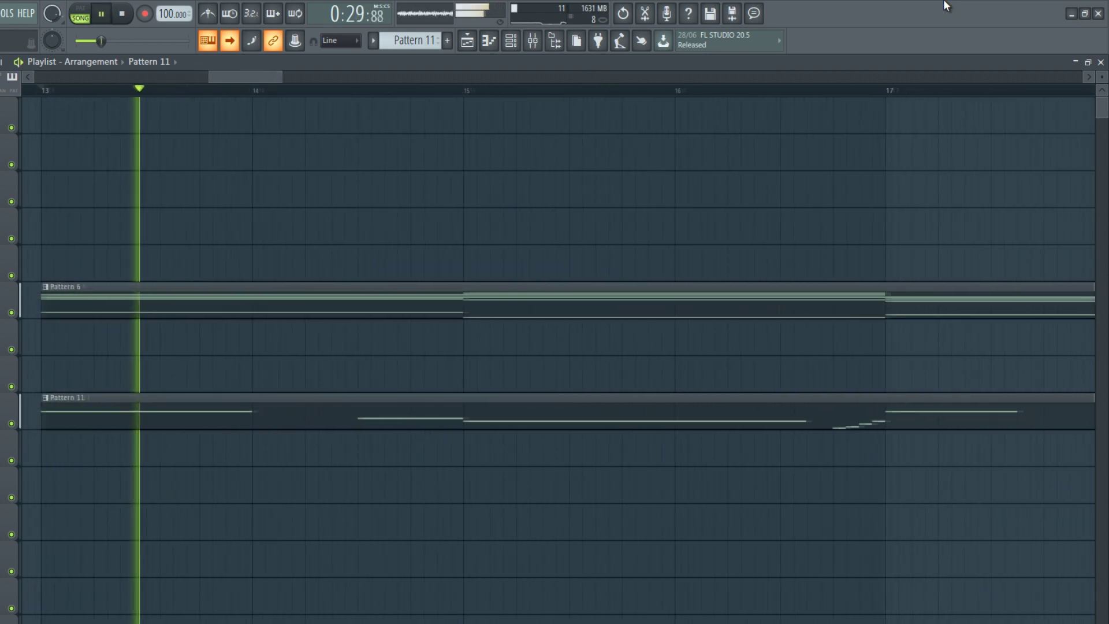